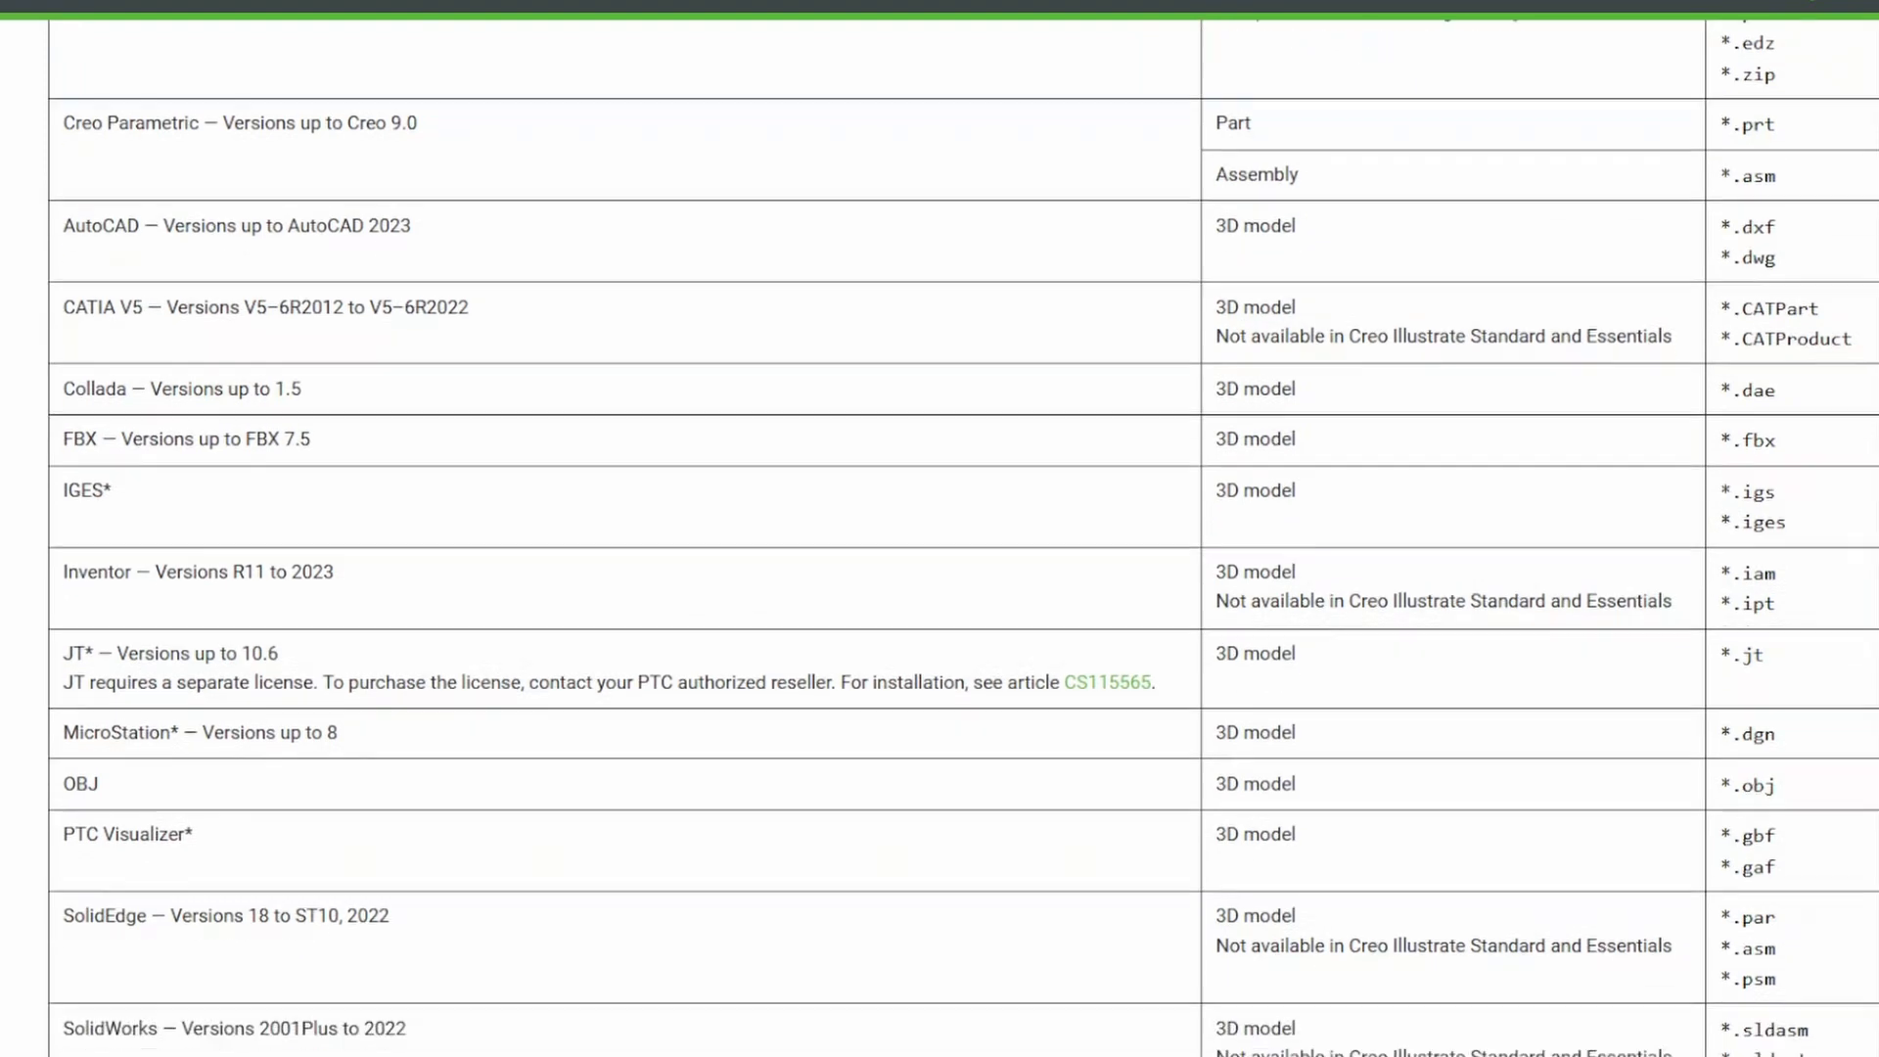
# - Look through the table of supported 3D model formats, versions and file extensions down to its end
pyautogui.scroll(-2, 939, 538)
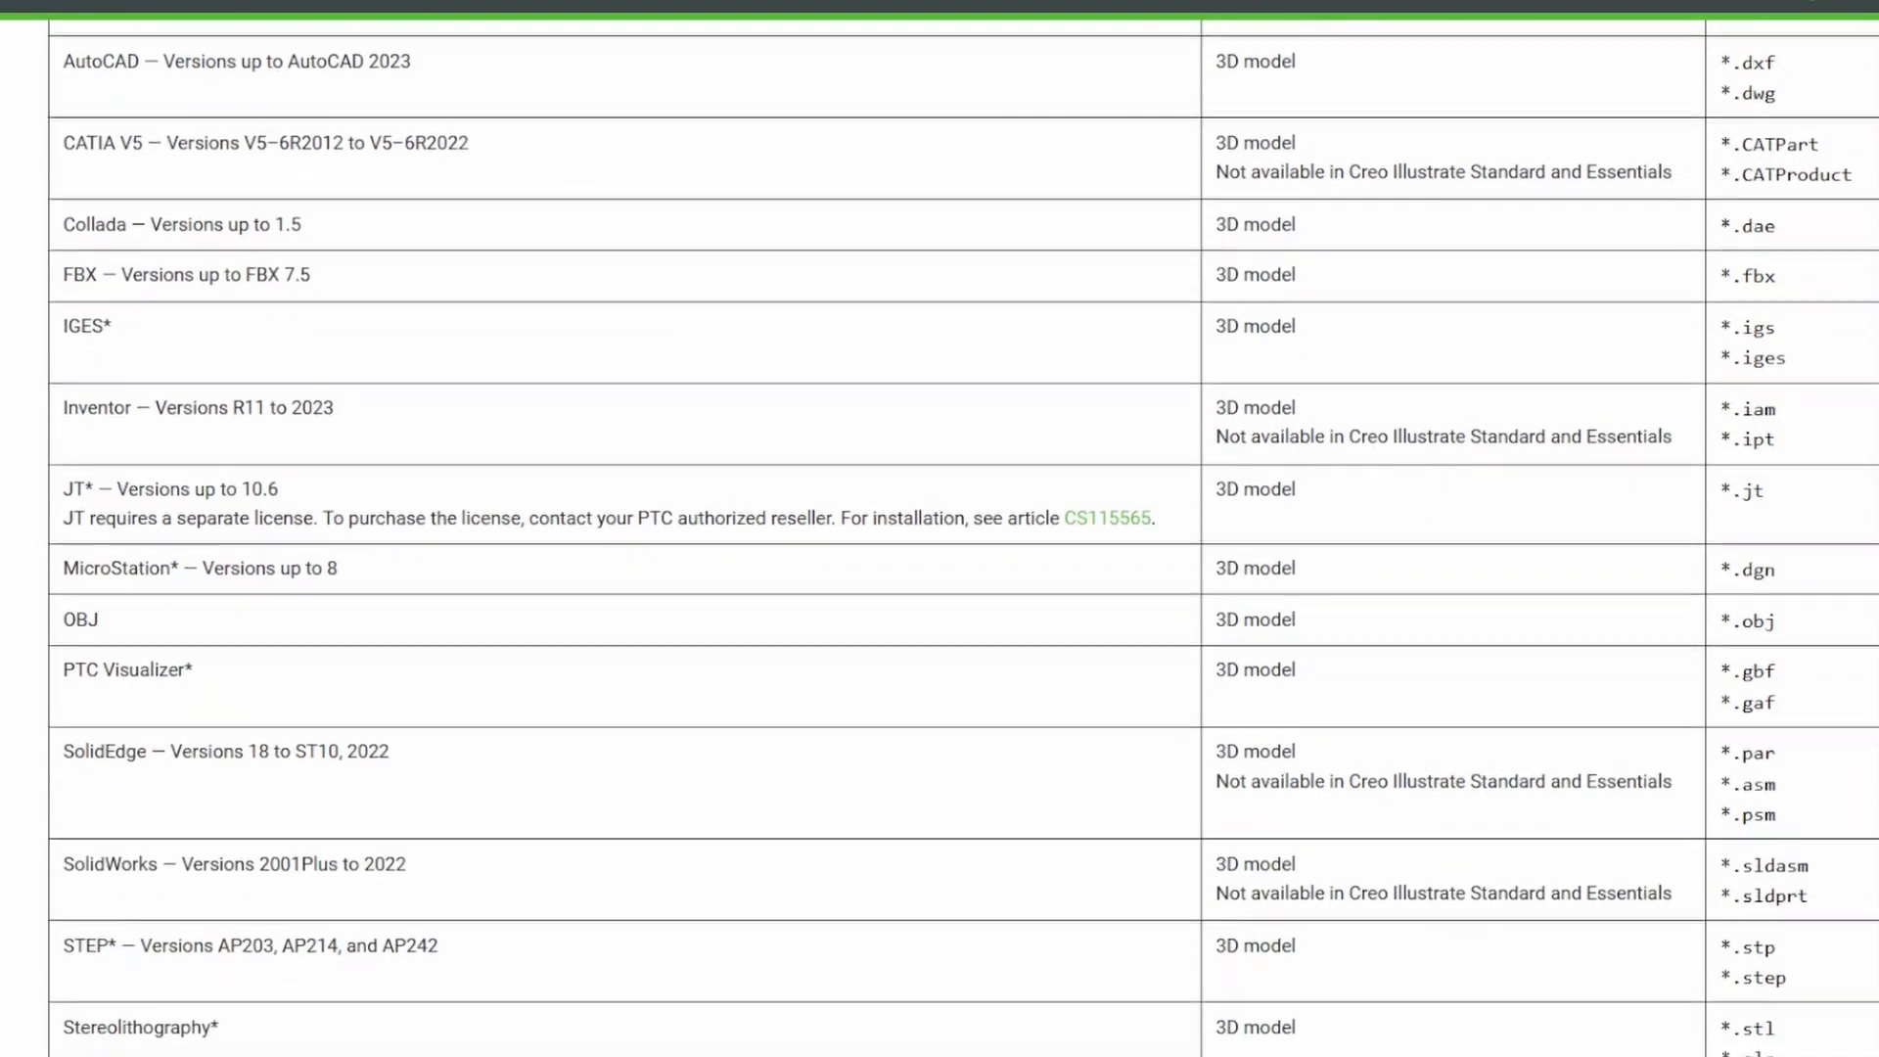
pyautogui.scroll(-2, 940, 538)
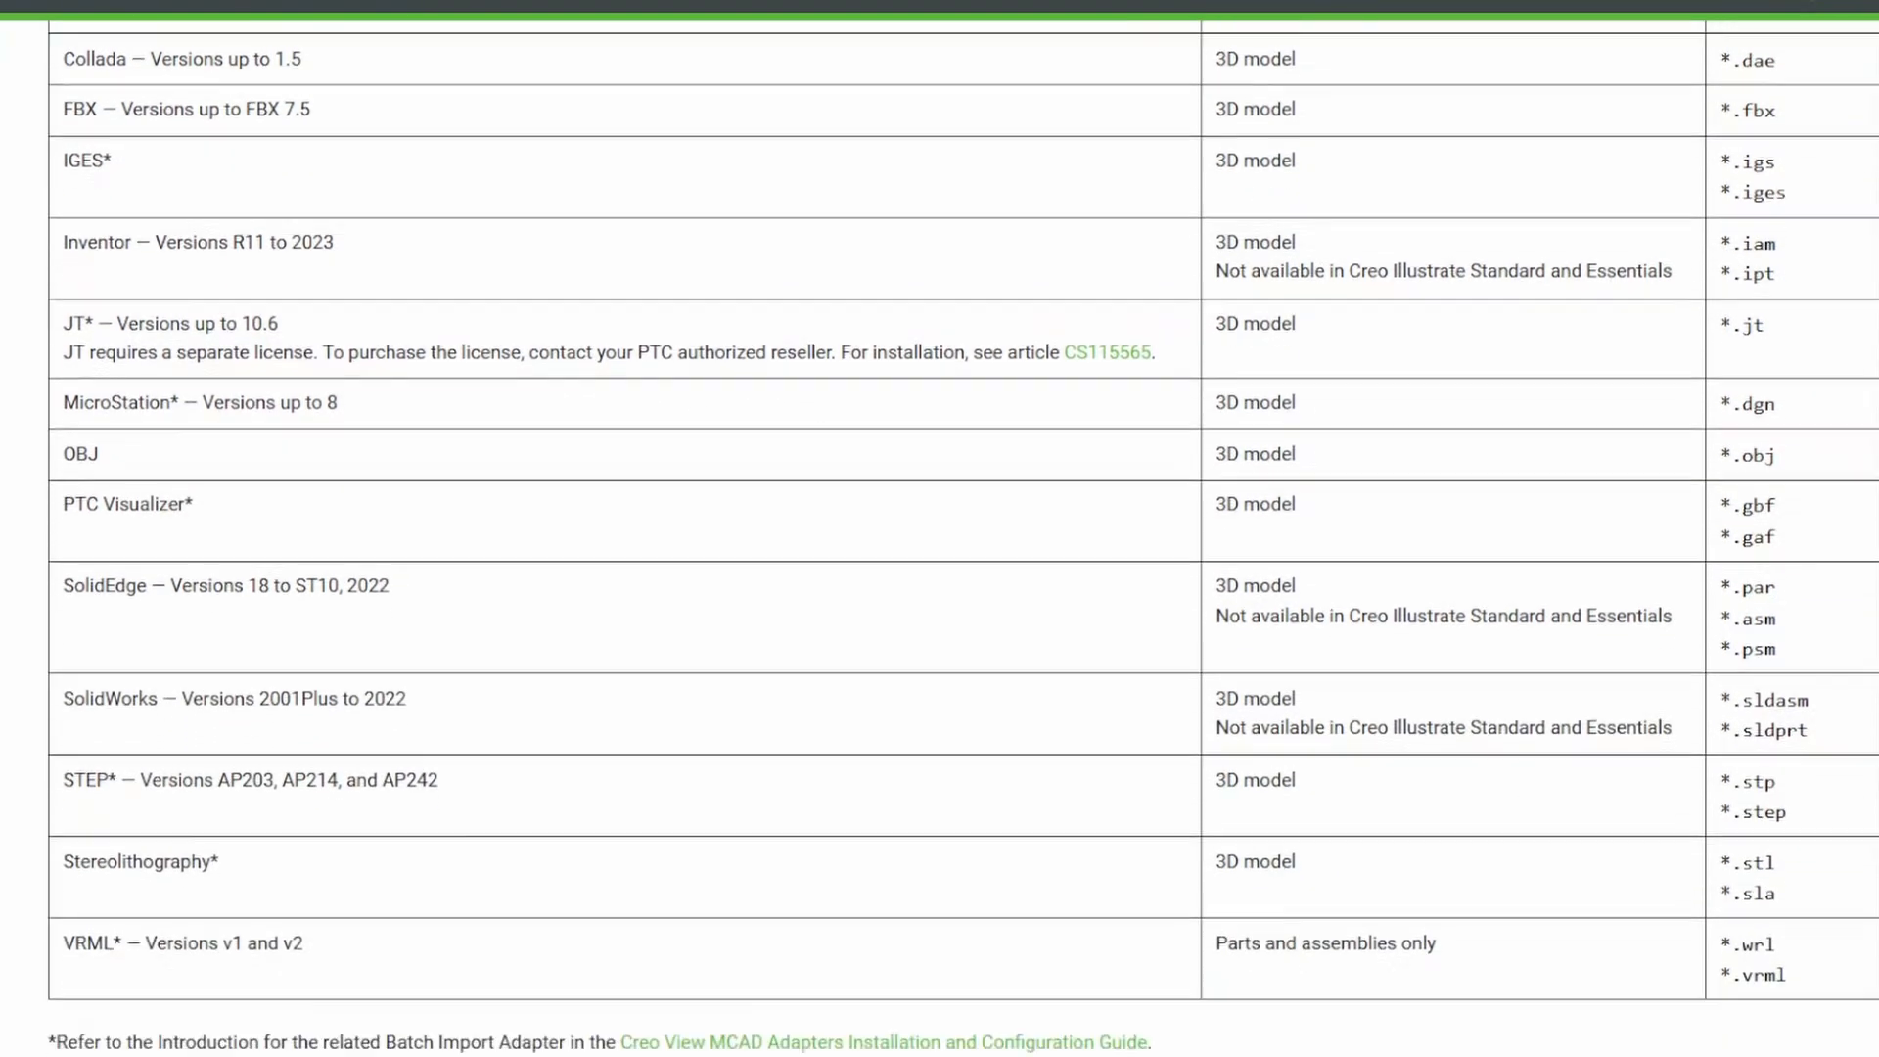
pyautogui.scroll(-1, 939, 538)
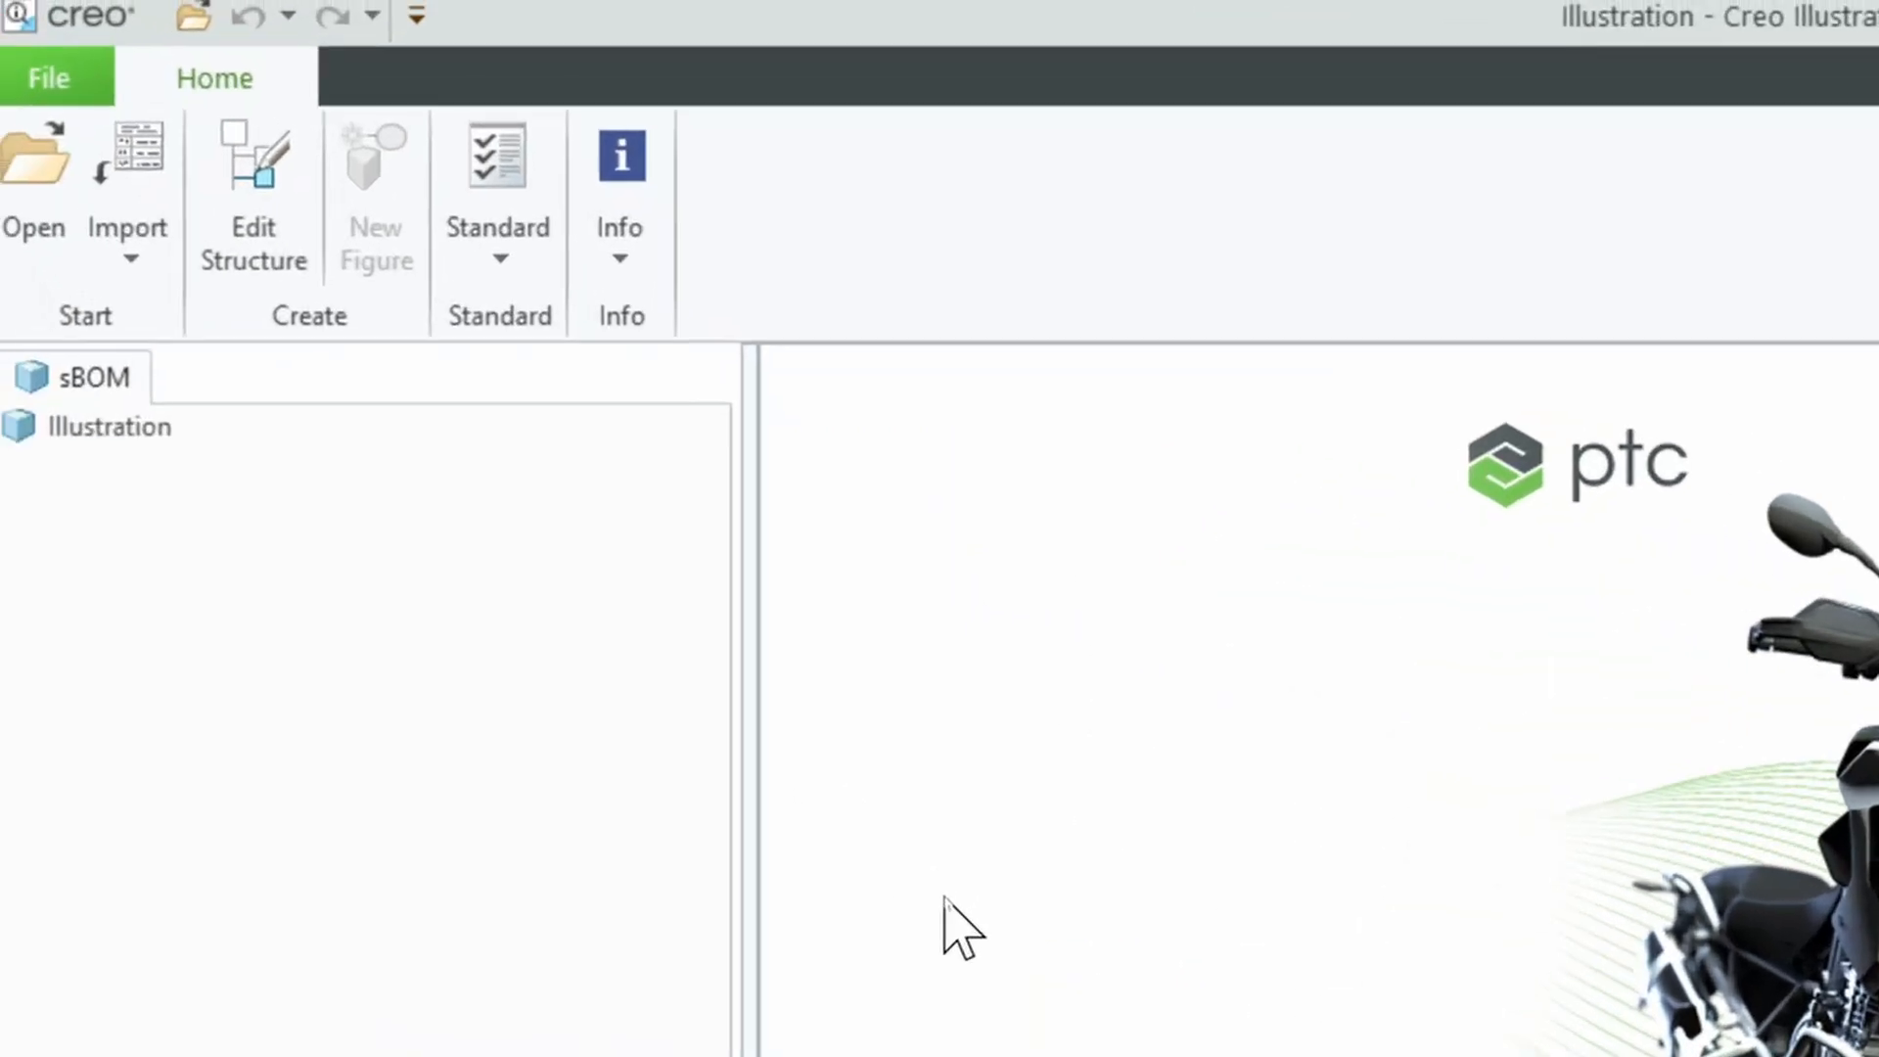
# - Import the file ender-3-pro.pvz into the illustration as an embedded copy
pyautogui.click(175, 231)
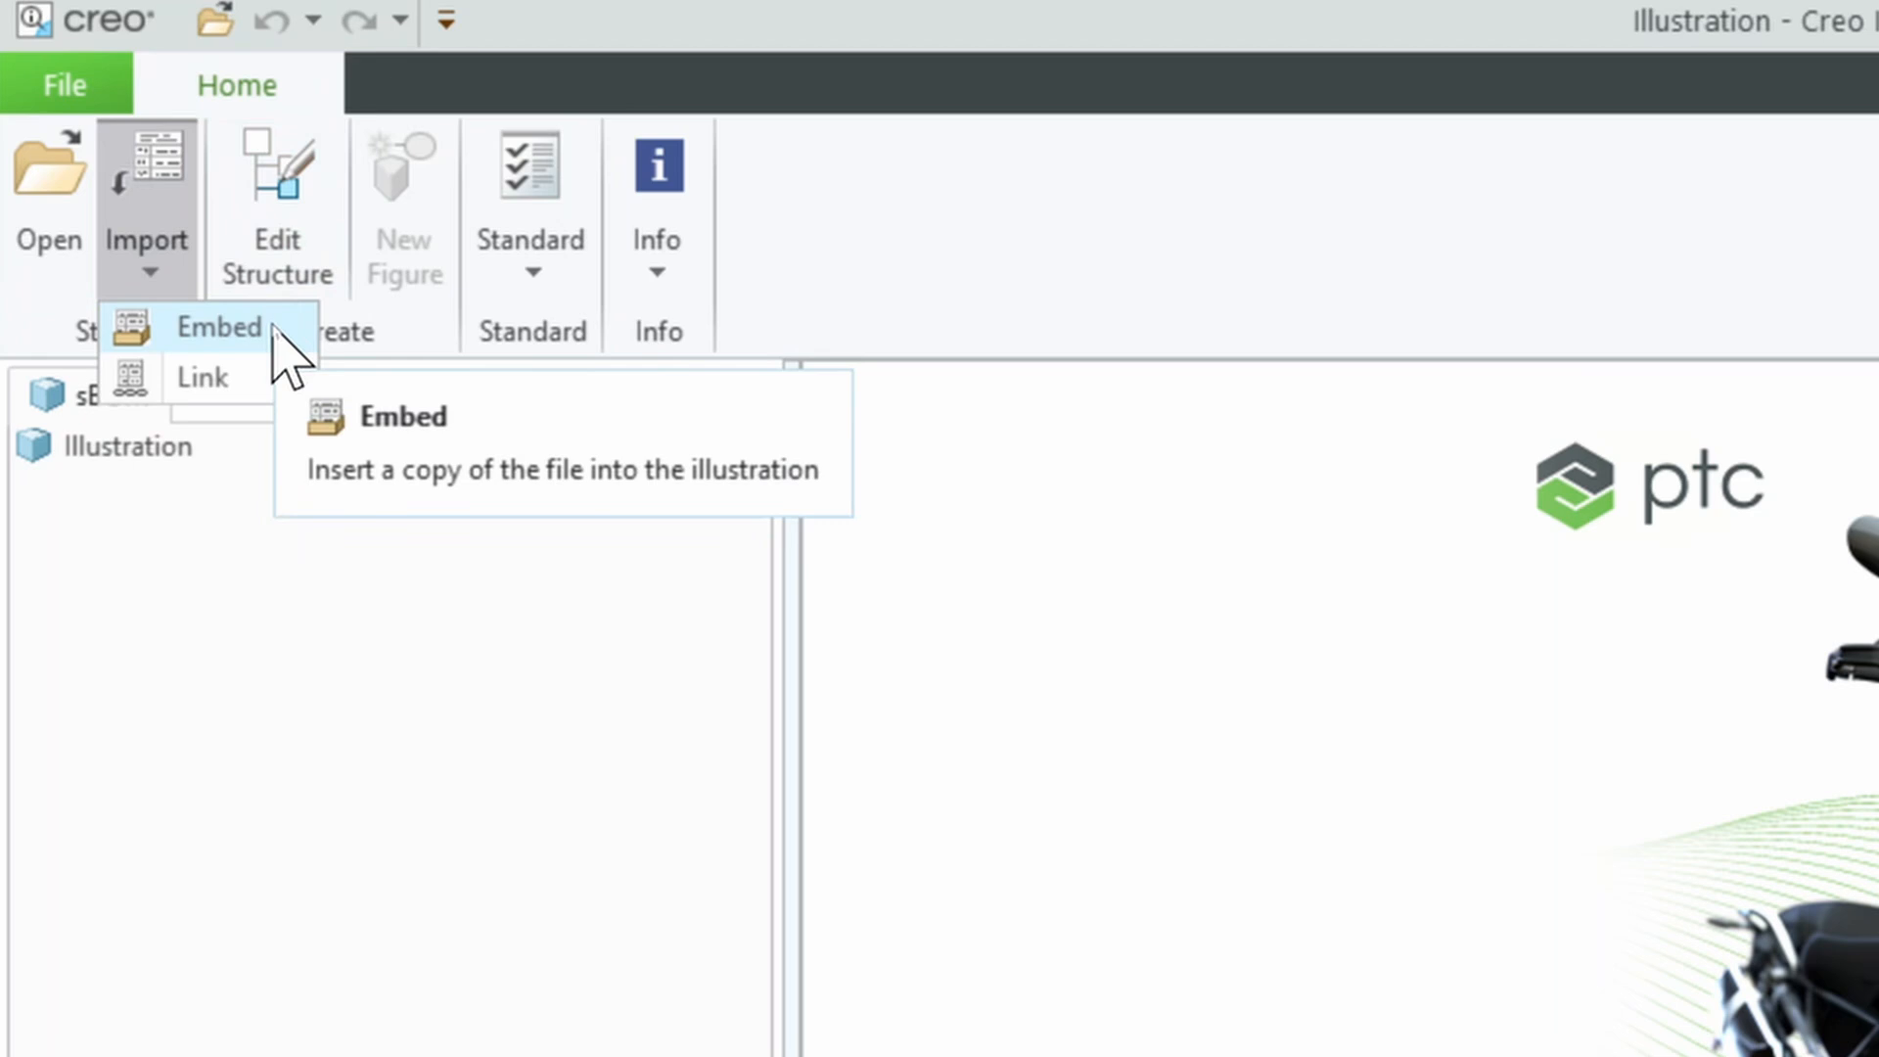
pyautogui.click(220, 326)
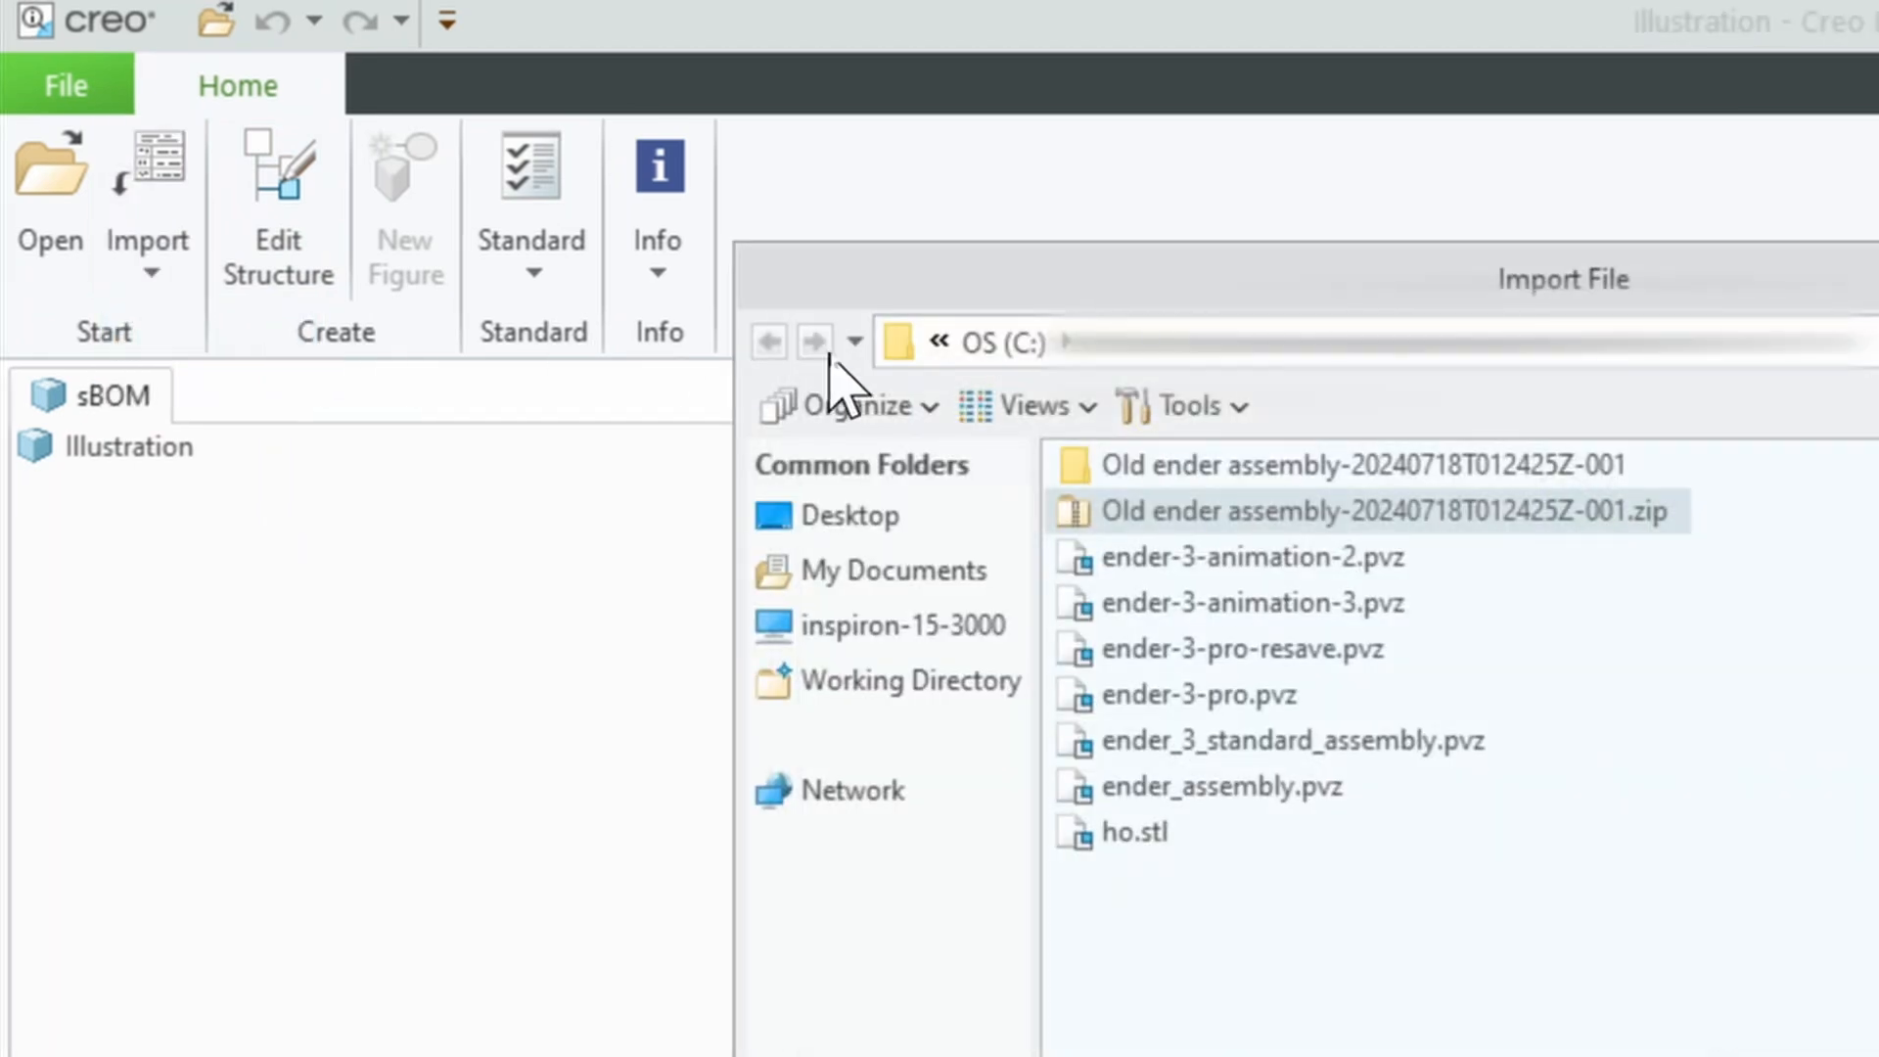
pyautogui.click(1245, 696)
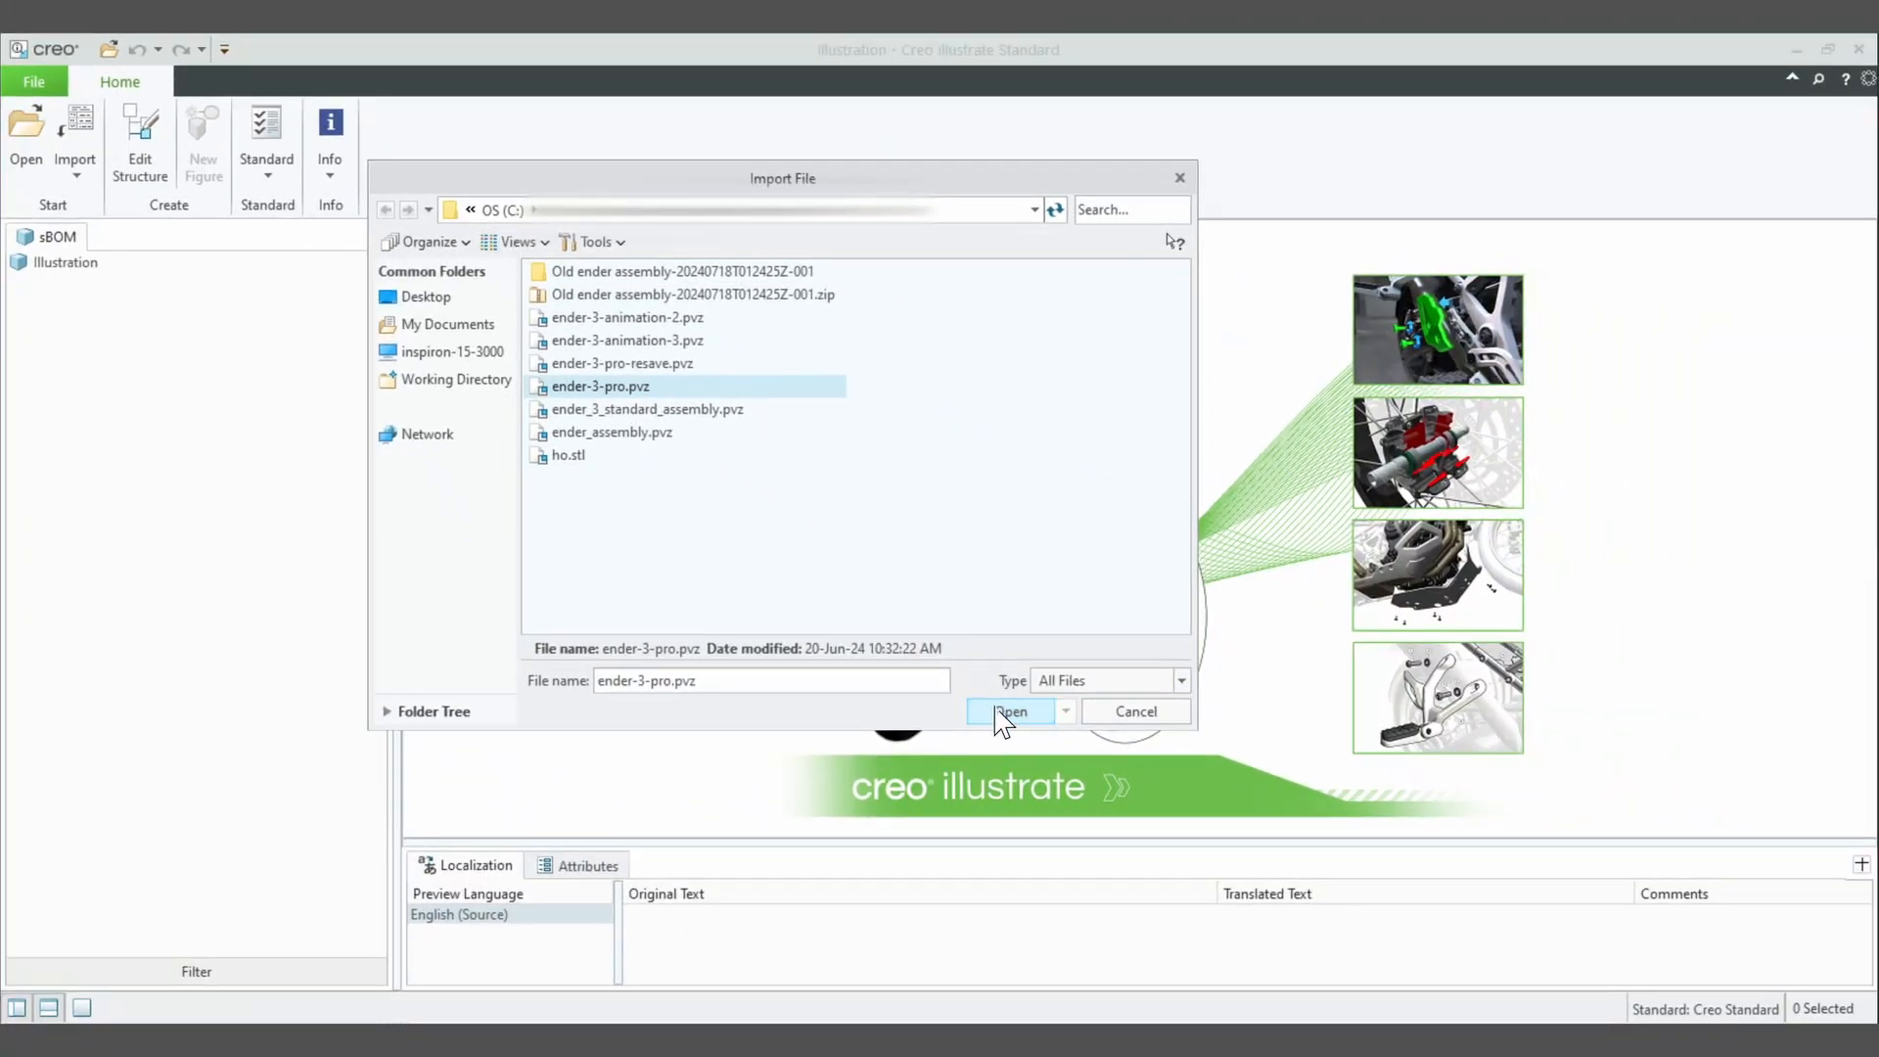
pyautogui.click(1014, 712)
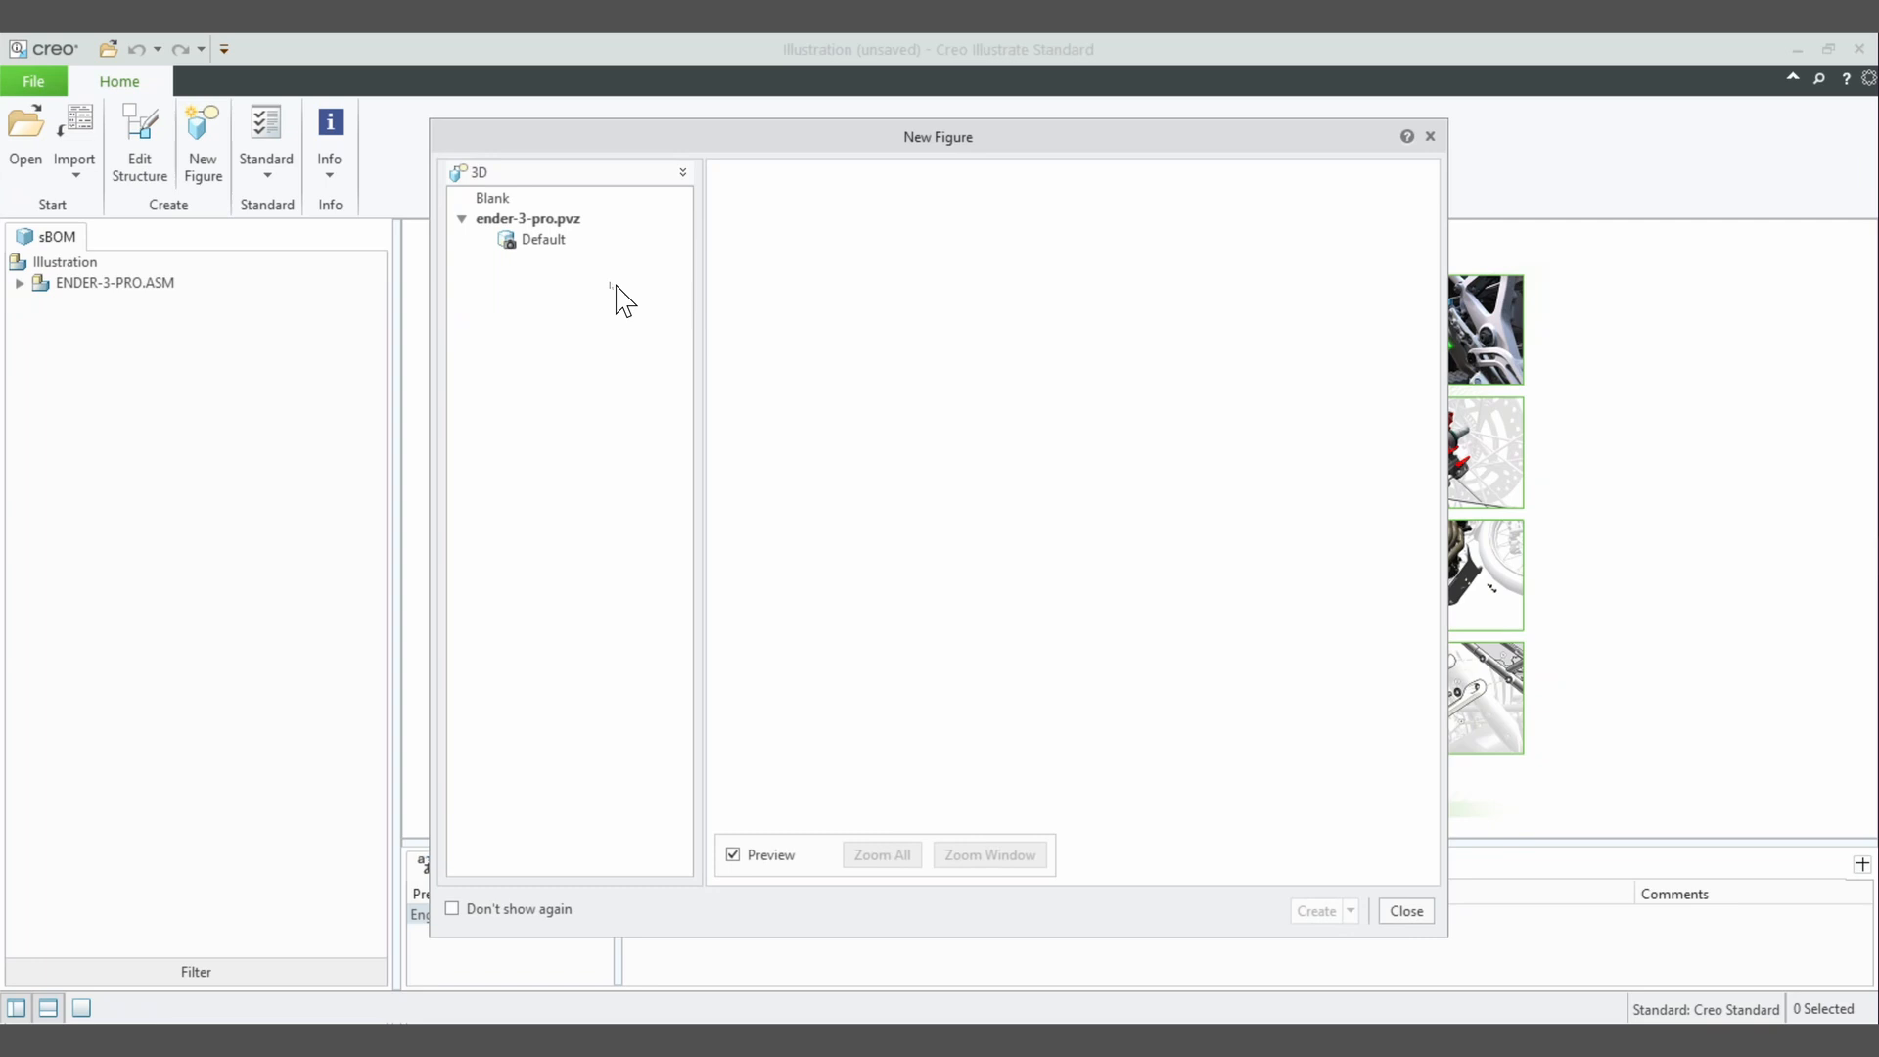
# - Create a figure from the Default view of ender-3-pro.pvz and postpone setting its figure view
pyautogui.click(549, 245)
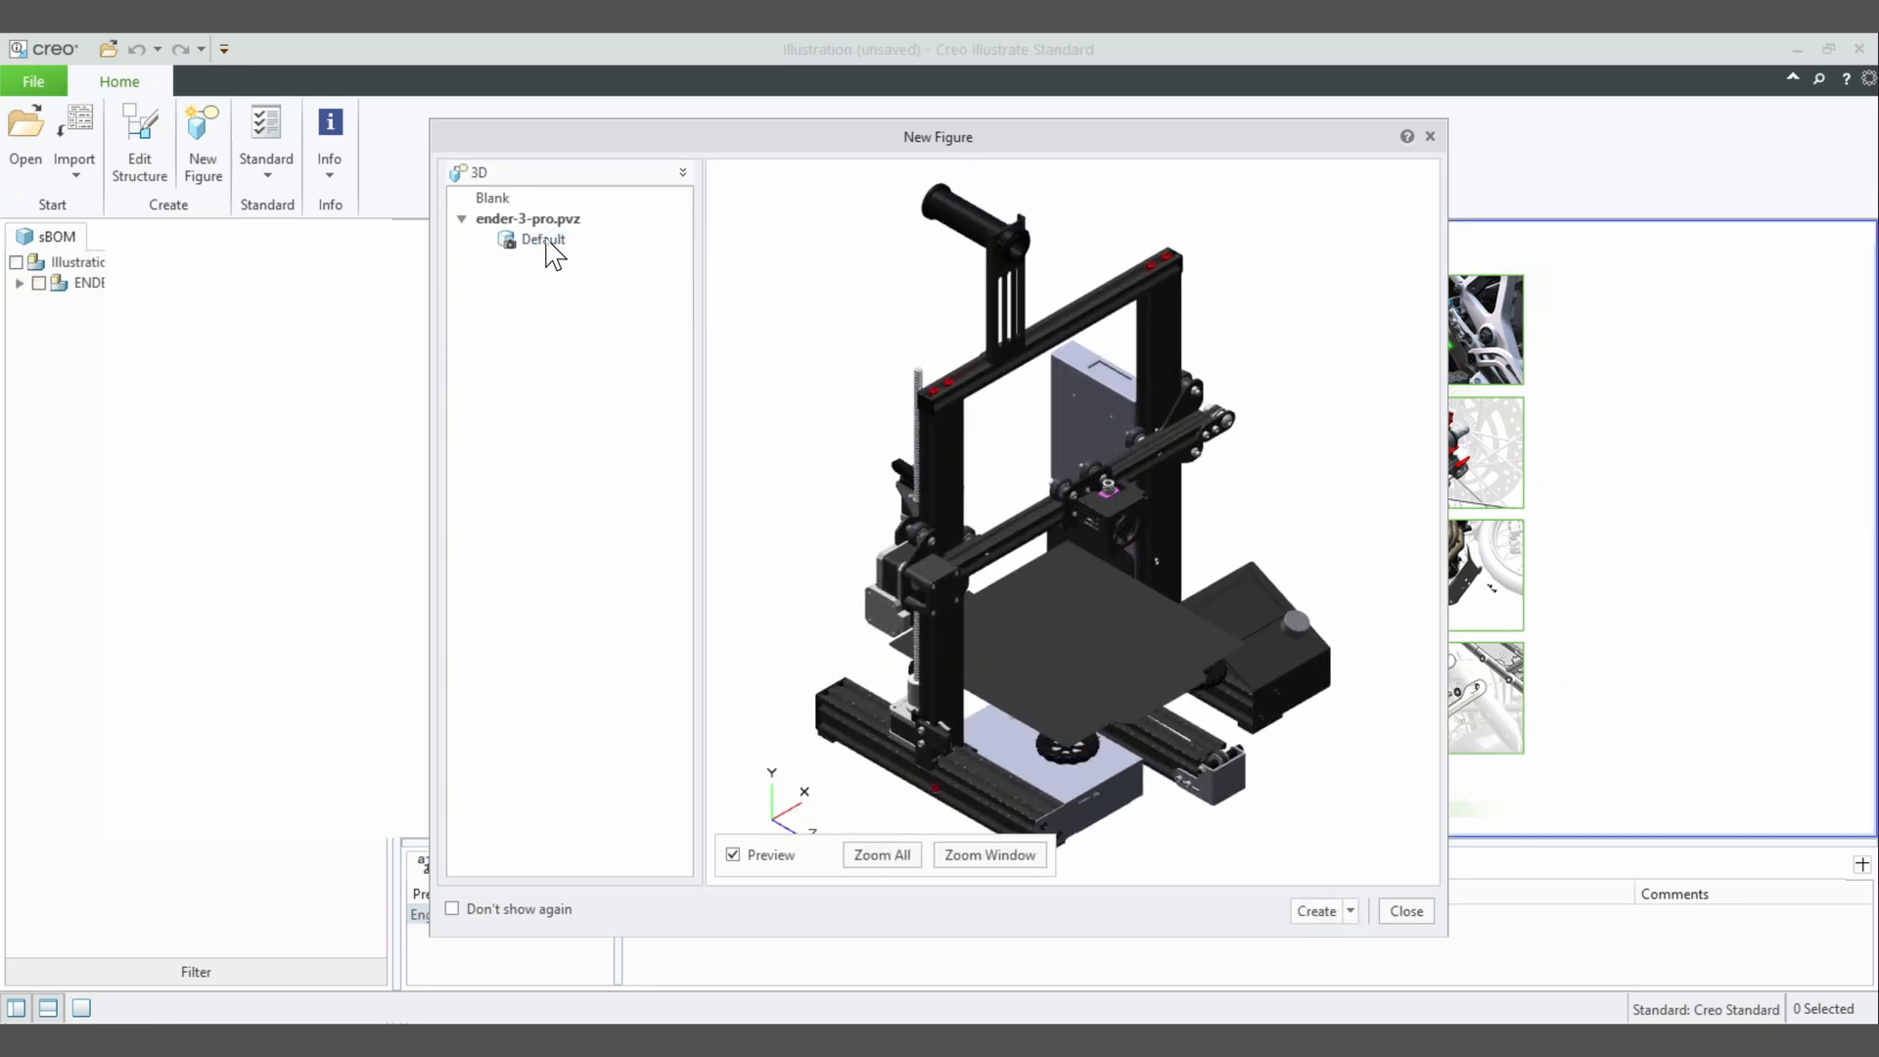
pyautogui.doubleClick(548, 244)
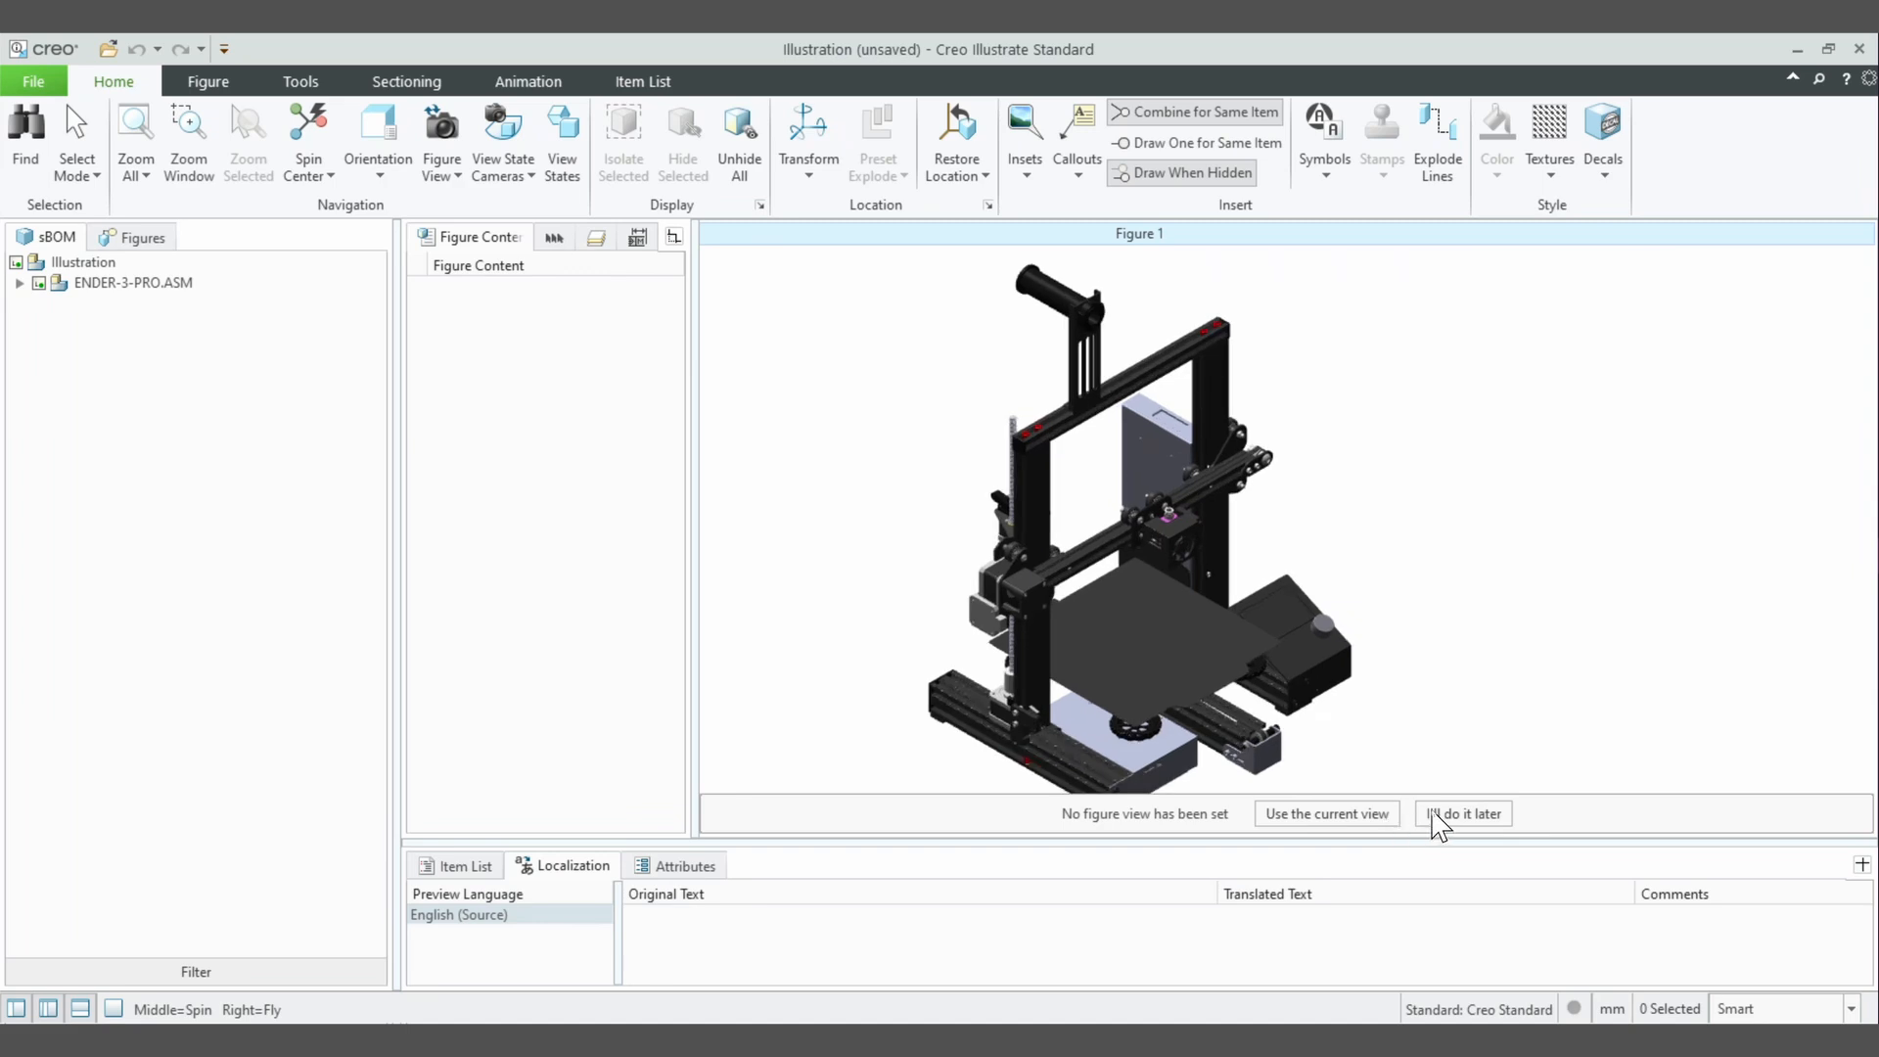
pyautogui.click(1435, 814)
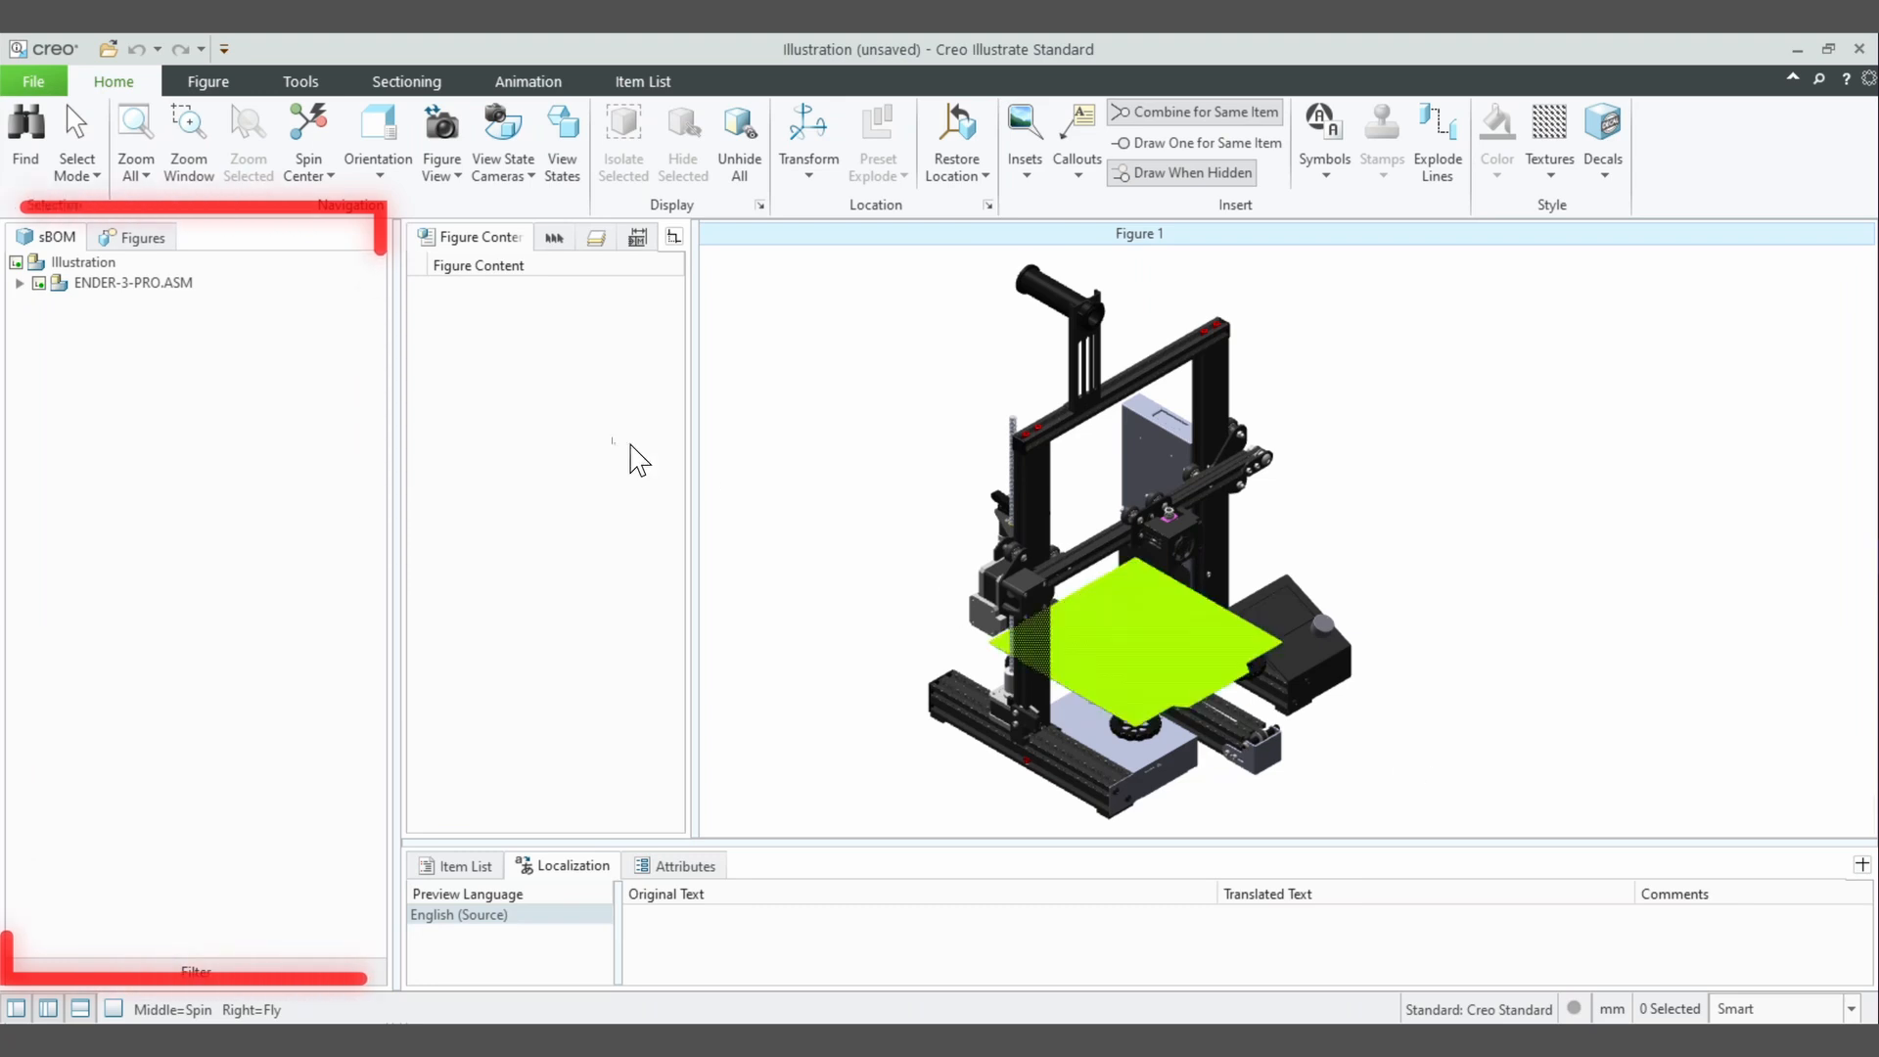
# - Expand ENDER-3-PRO.ASM and both of its main subassemblies in the sBOM structure
pyautogui.click(18, 282)
pyautogui.click(42, 303)
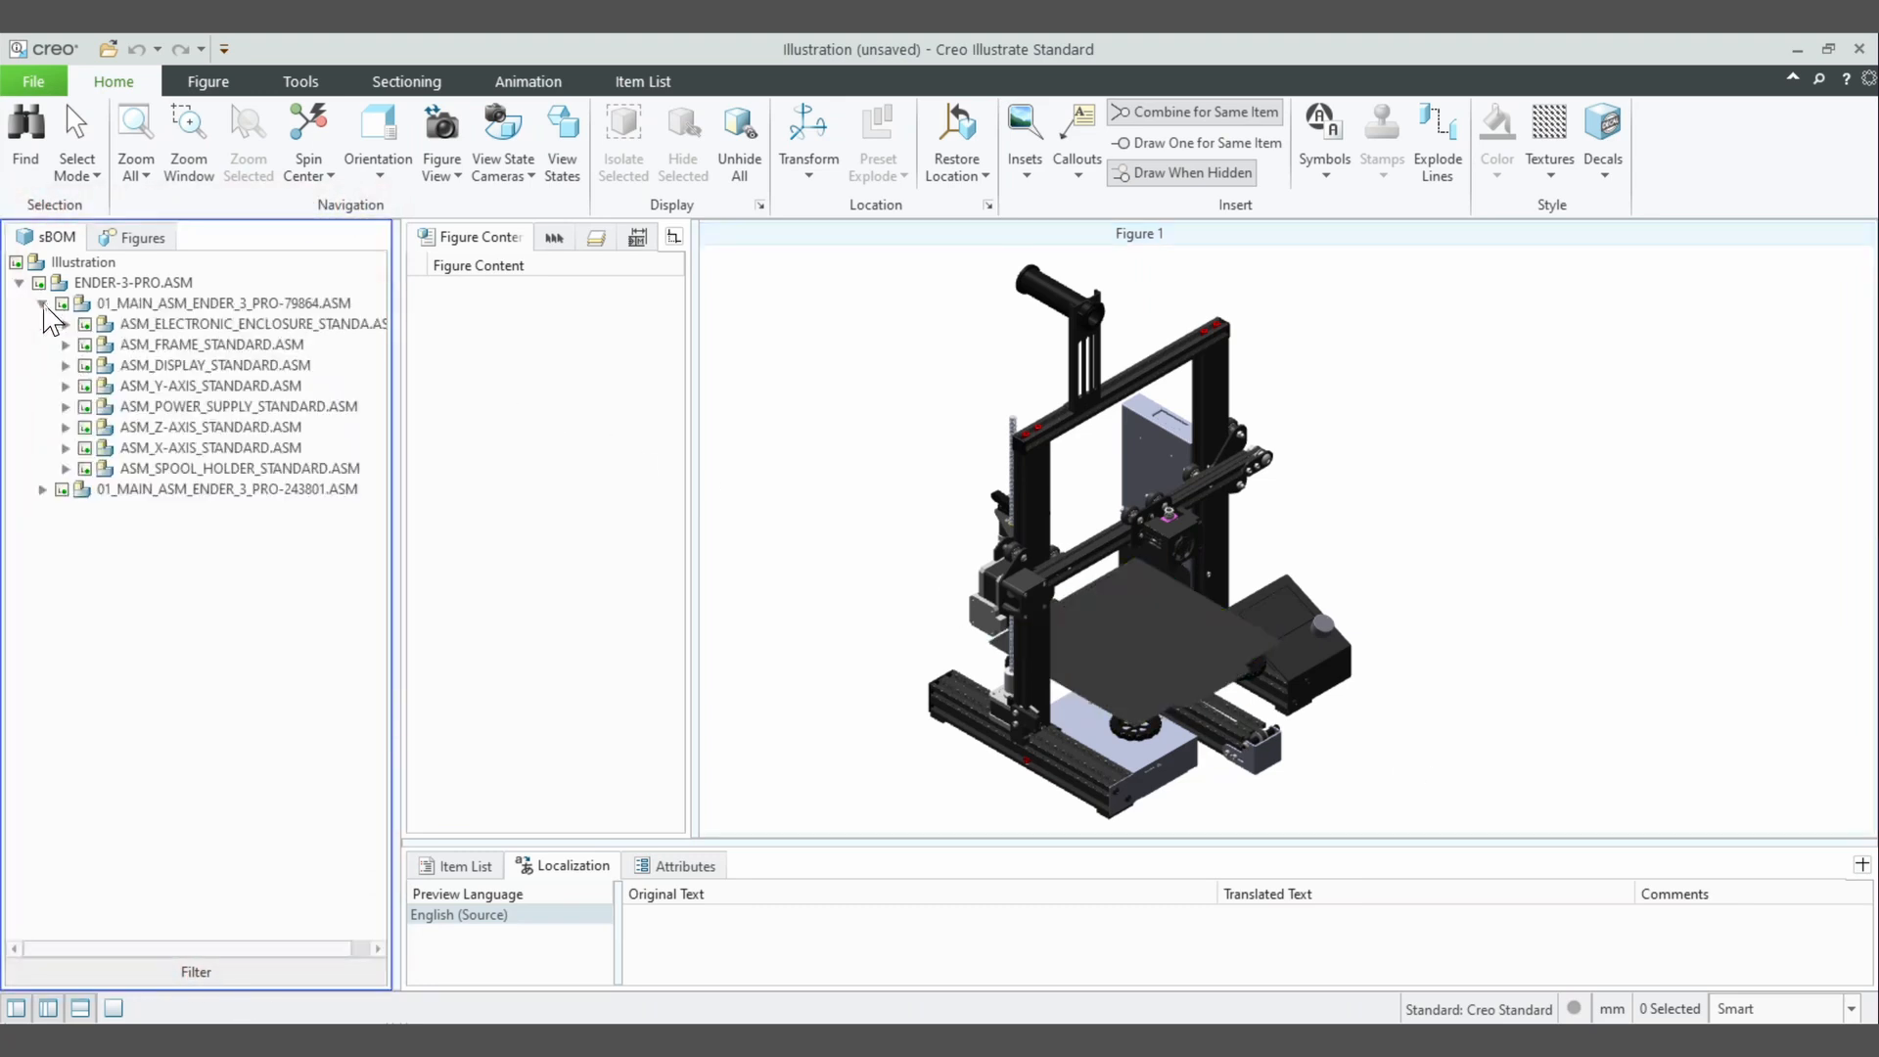
pyautogui.click(42, 490)
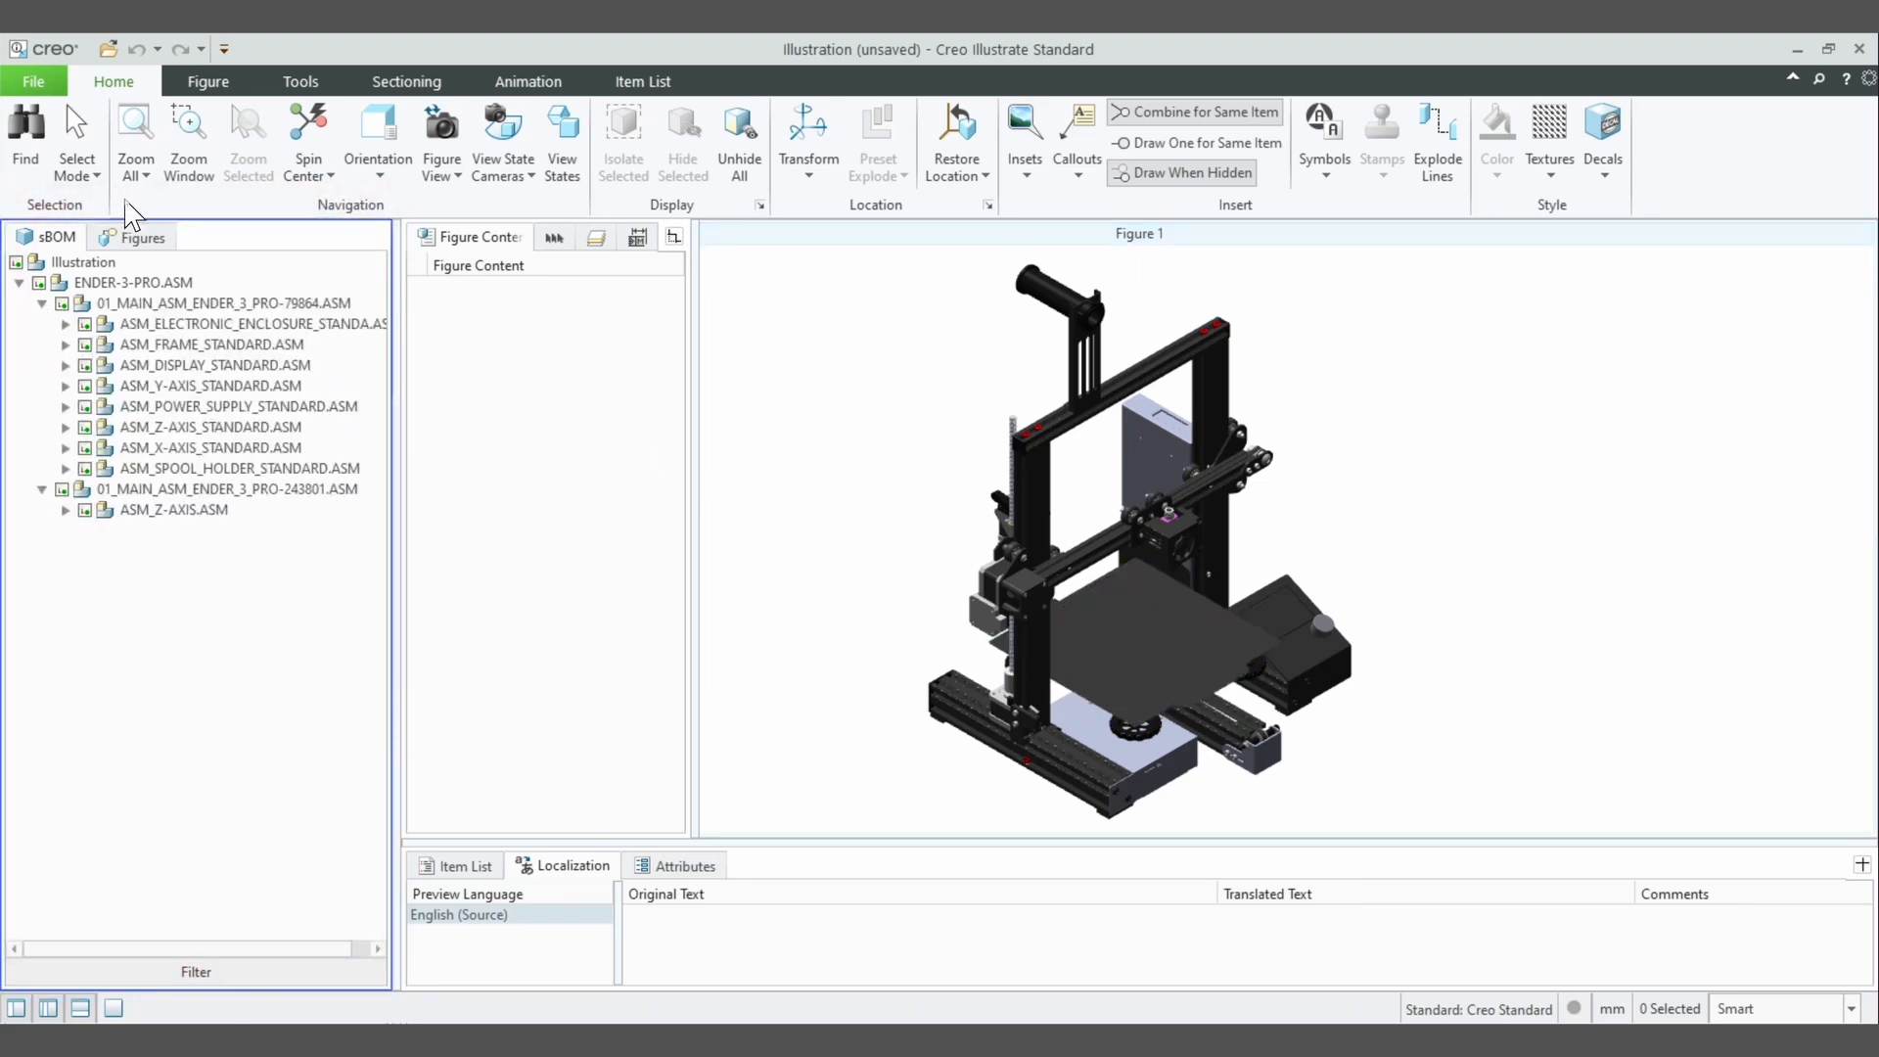
# - Create a second figure from the Default view of ender-3-pro.pvz and return to Figure 1
pyautogui.click(137, 239)
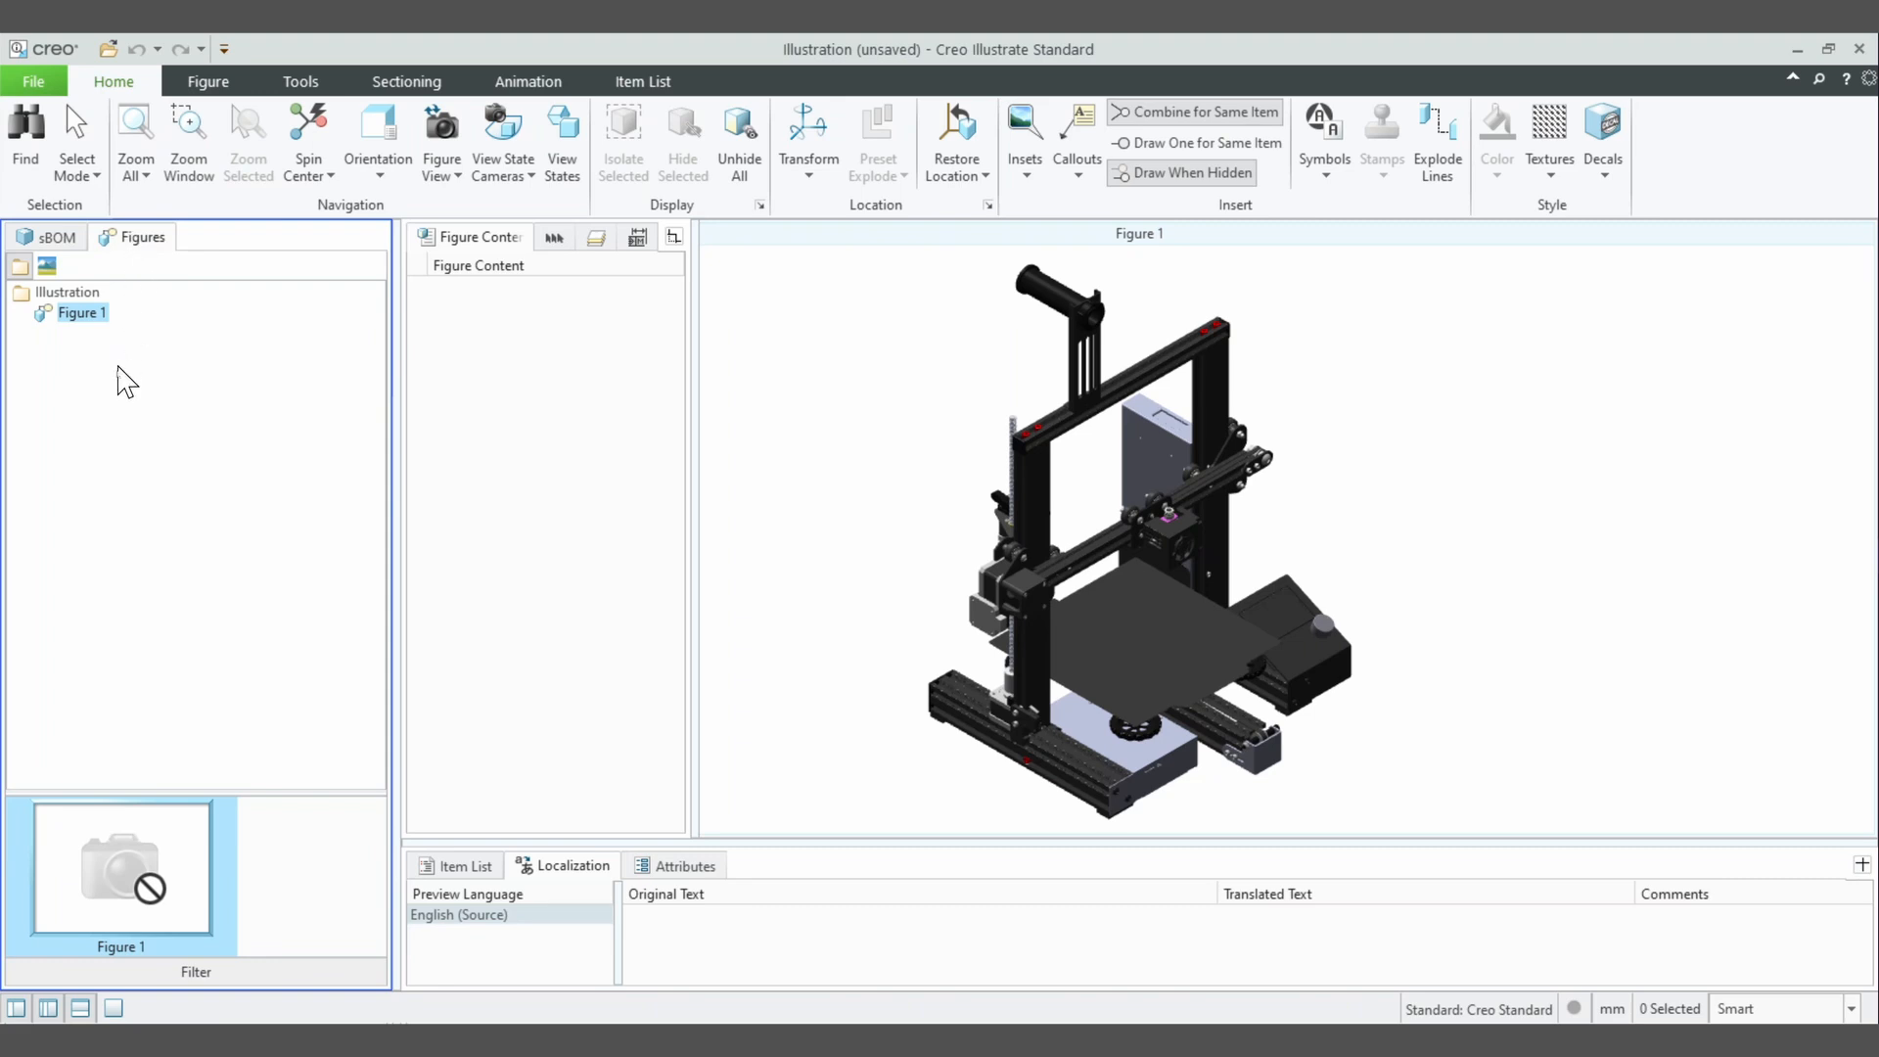
pyautogui.rightClick(110, 418)
pyautogui.click(158, 420)
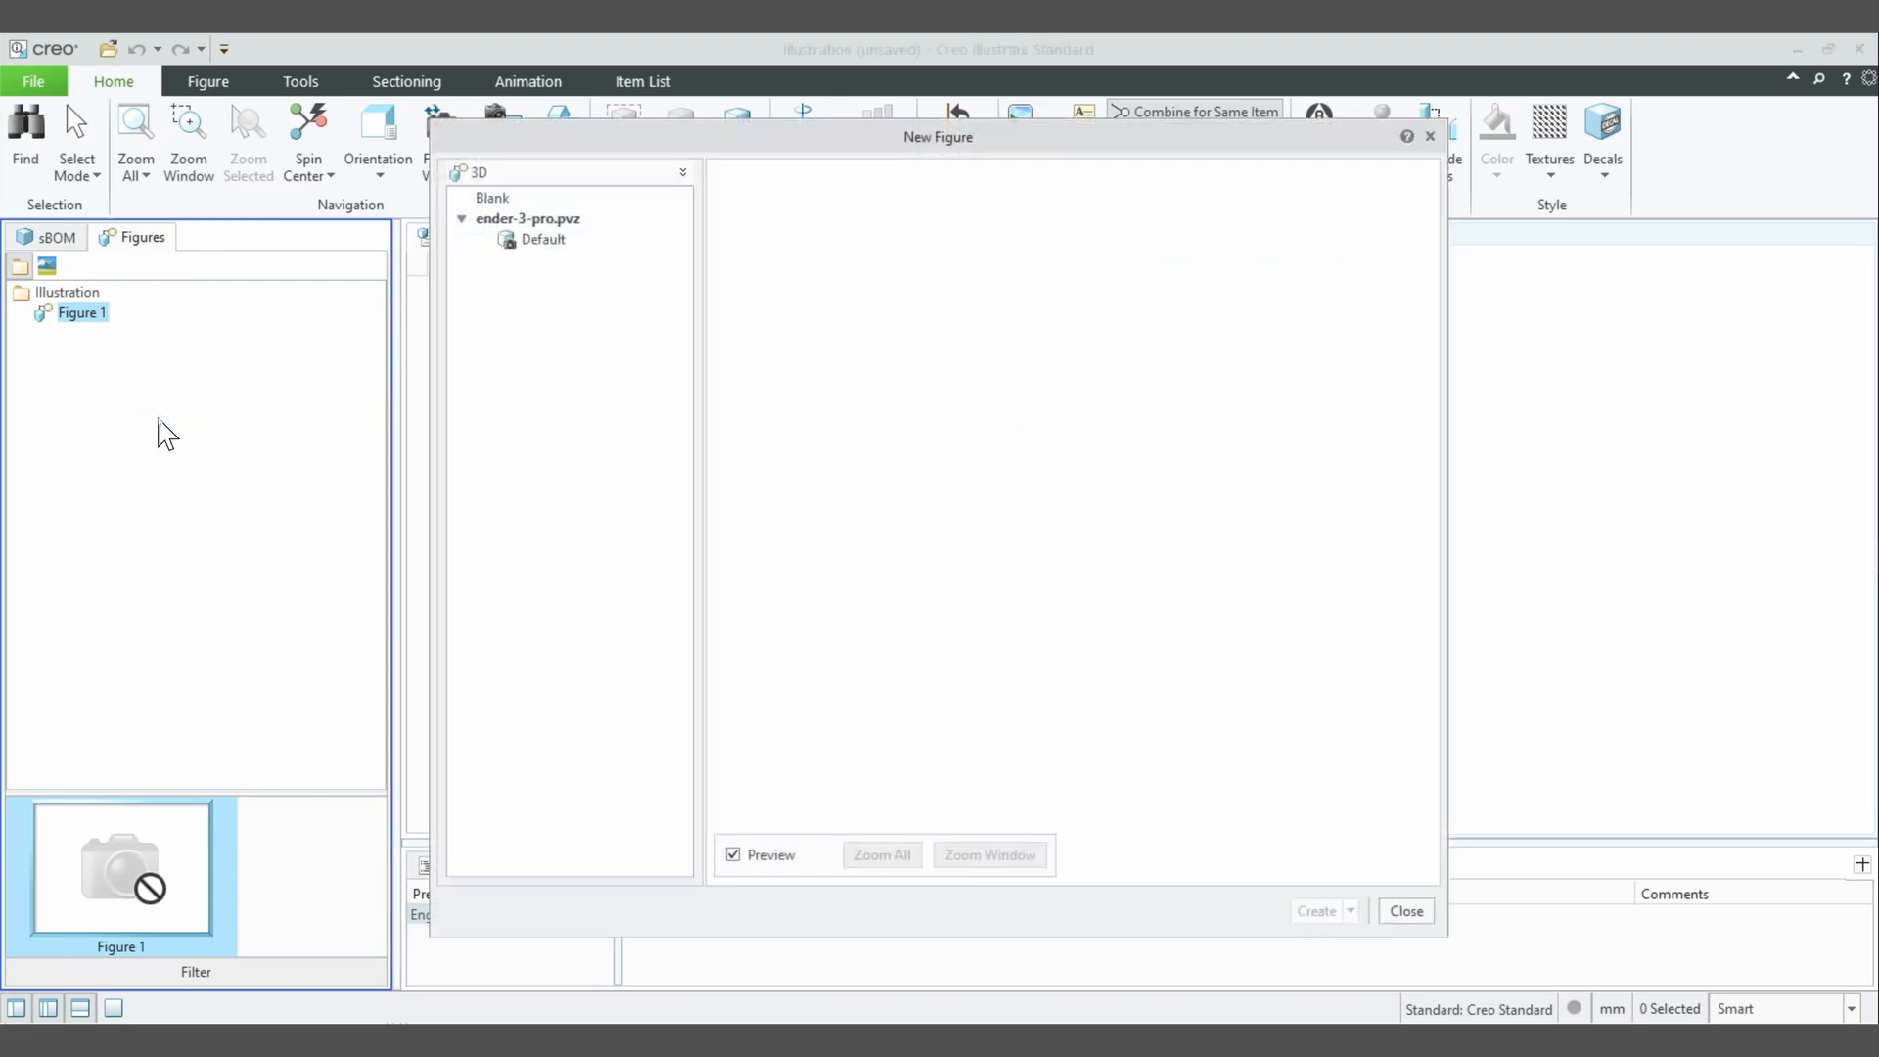
pyautogui.doubleClick(548, 242)
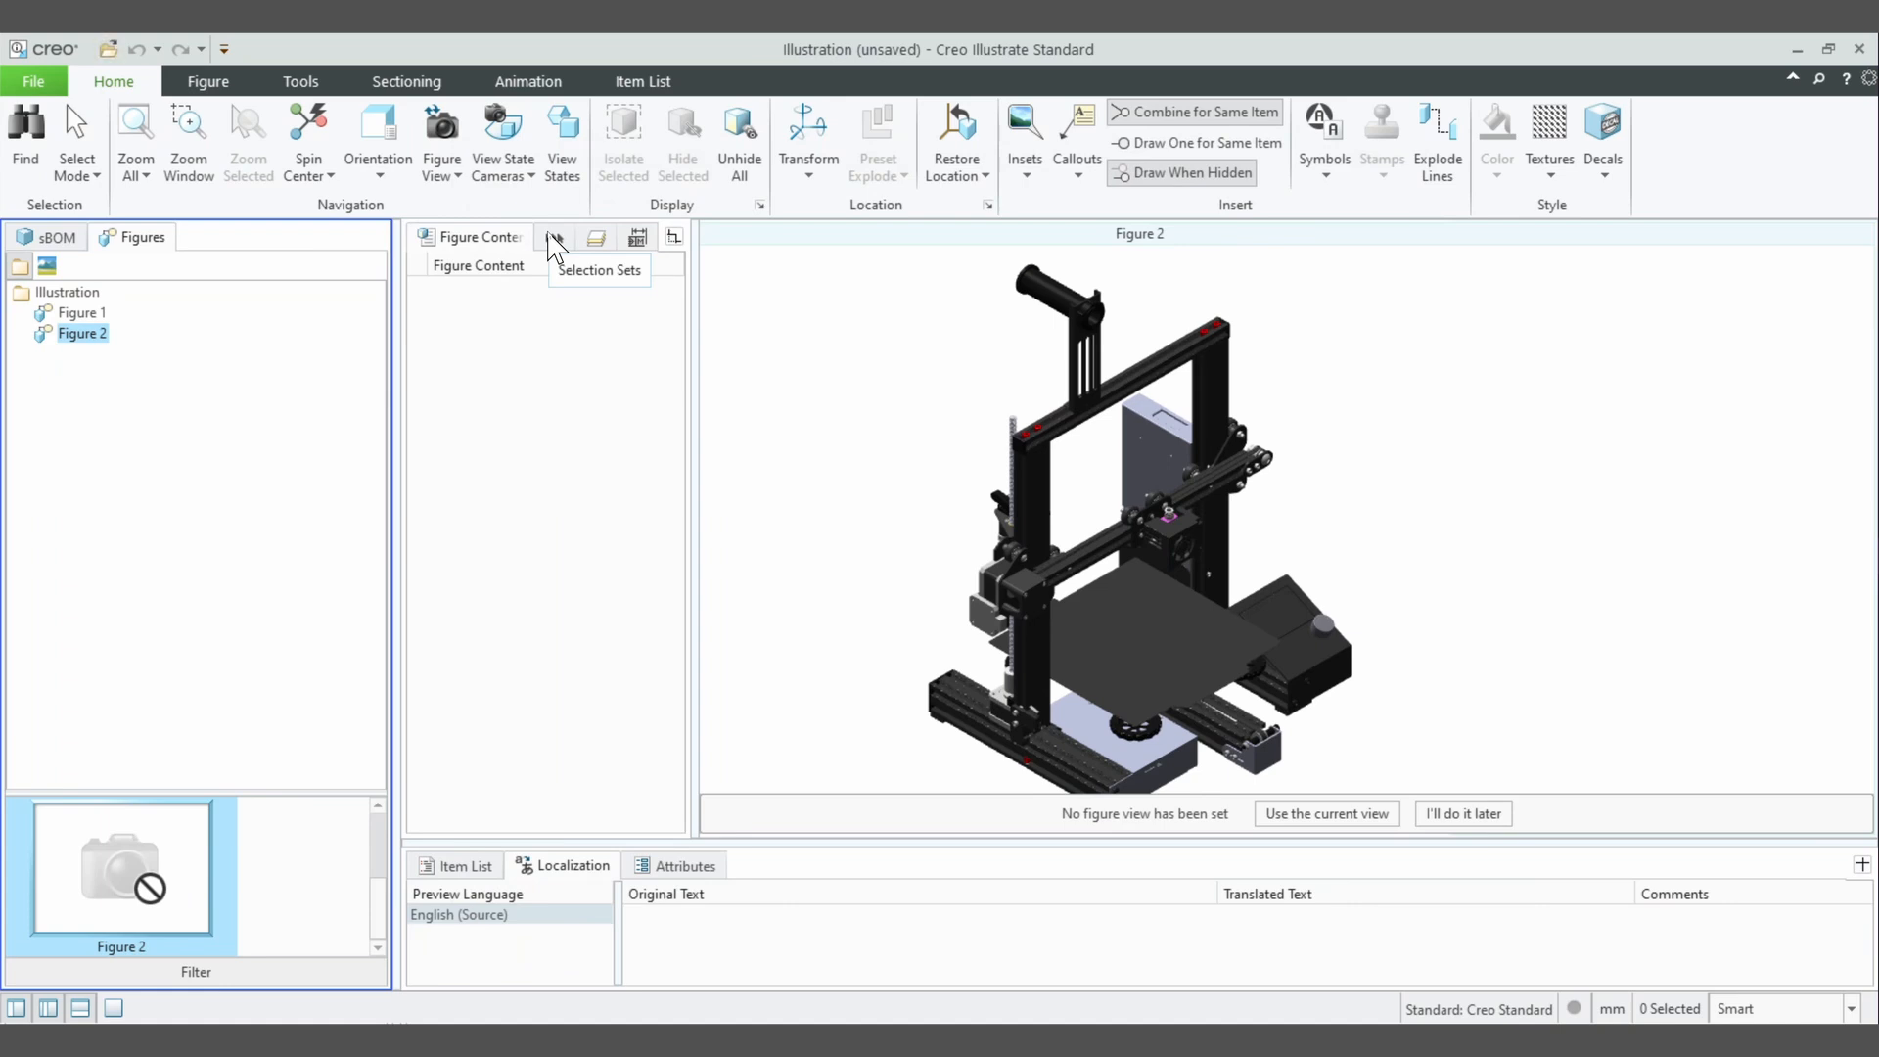
pyautogui.click(98, 315)
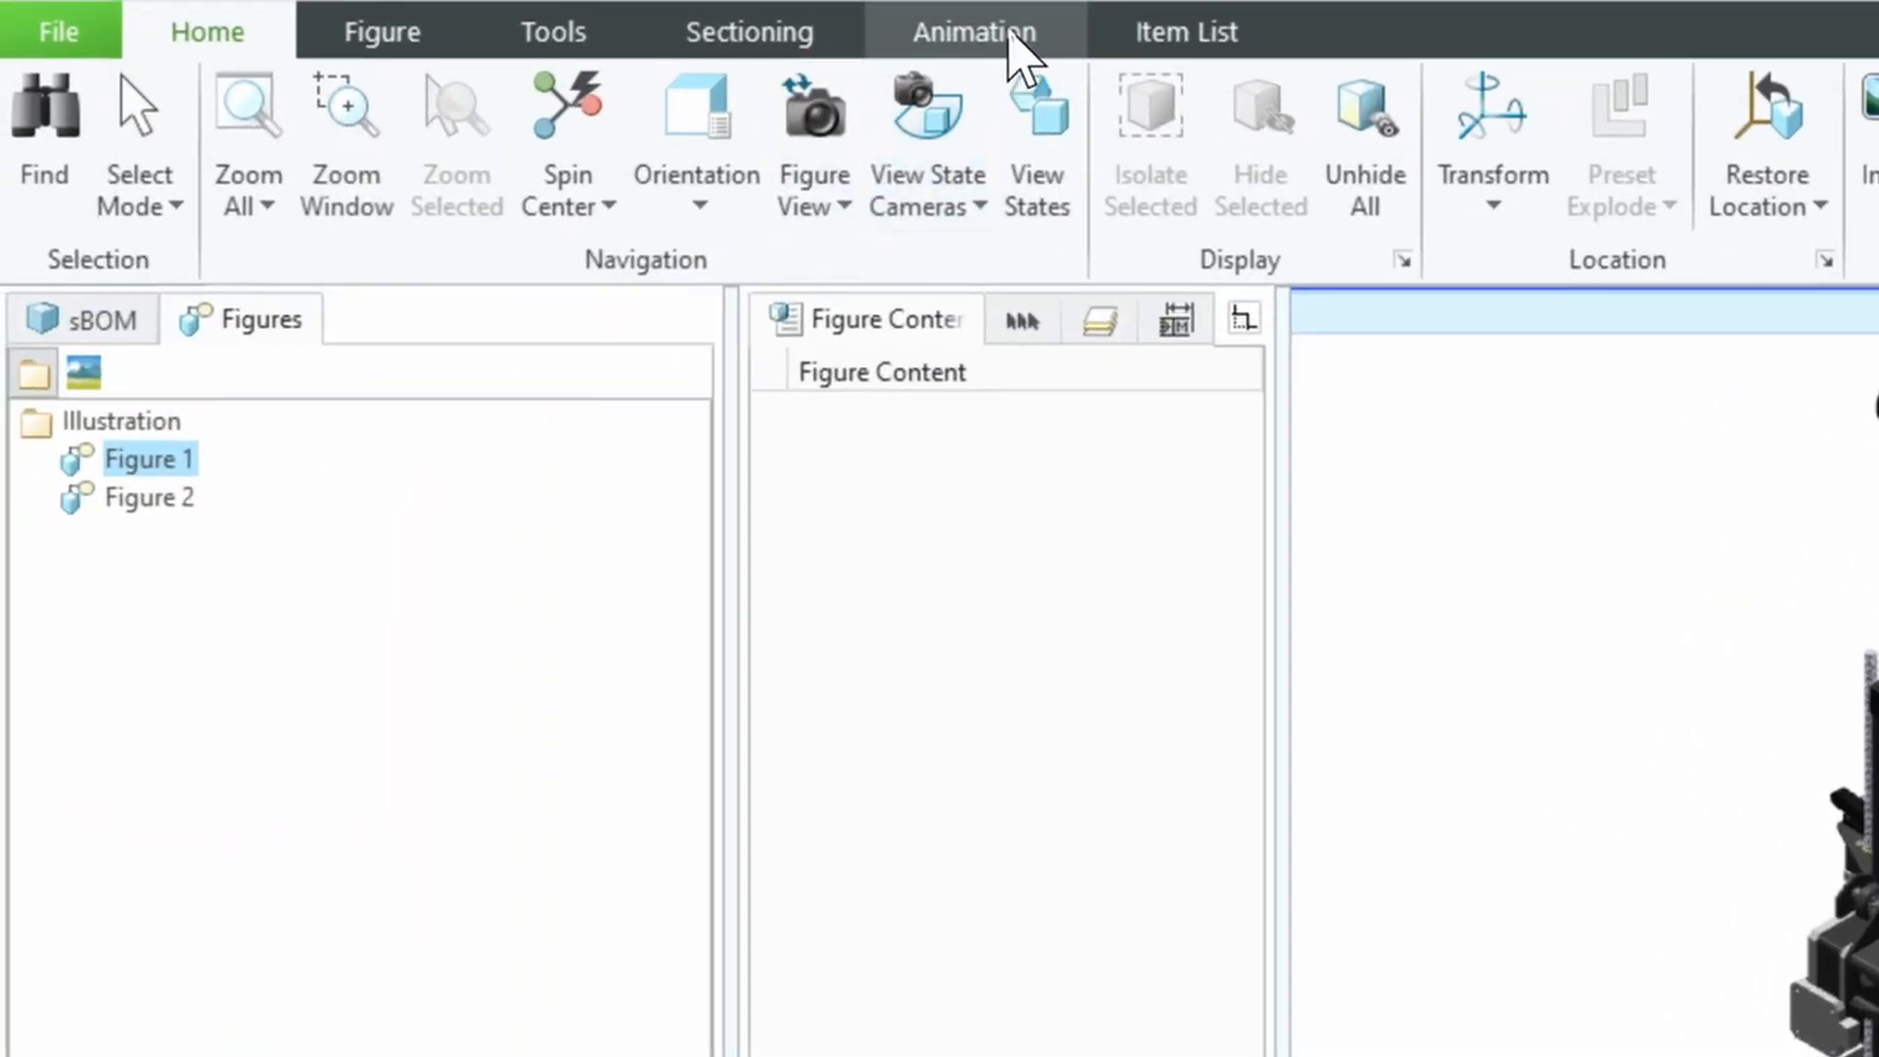
# - Add a new animation sequence to Figure 1 and rename its first step "Flash bed"
pyautogui.click(1013, 37)
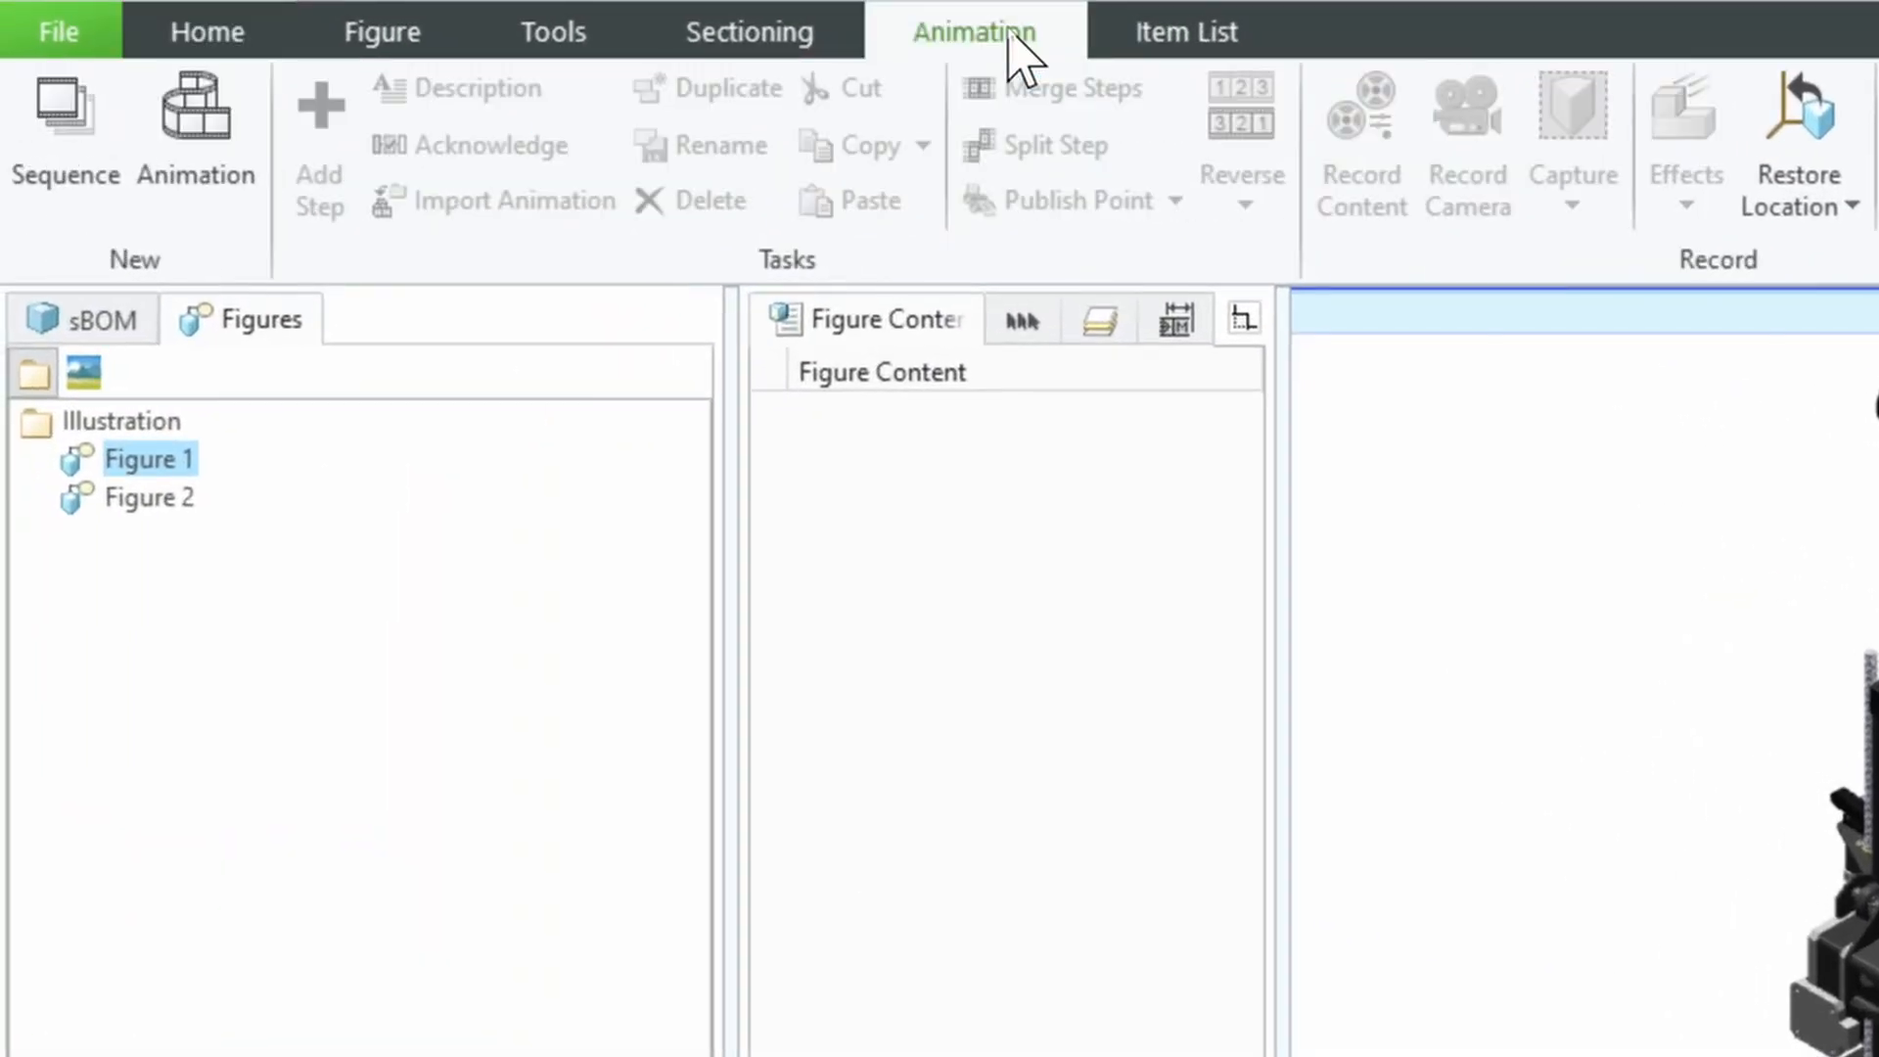
pyautogui.click(66, 176)
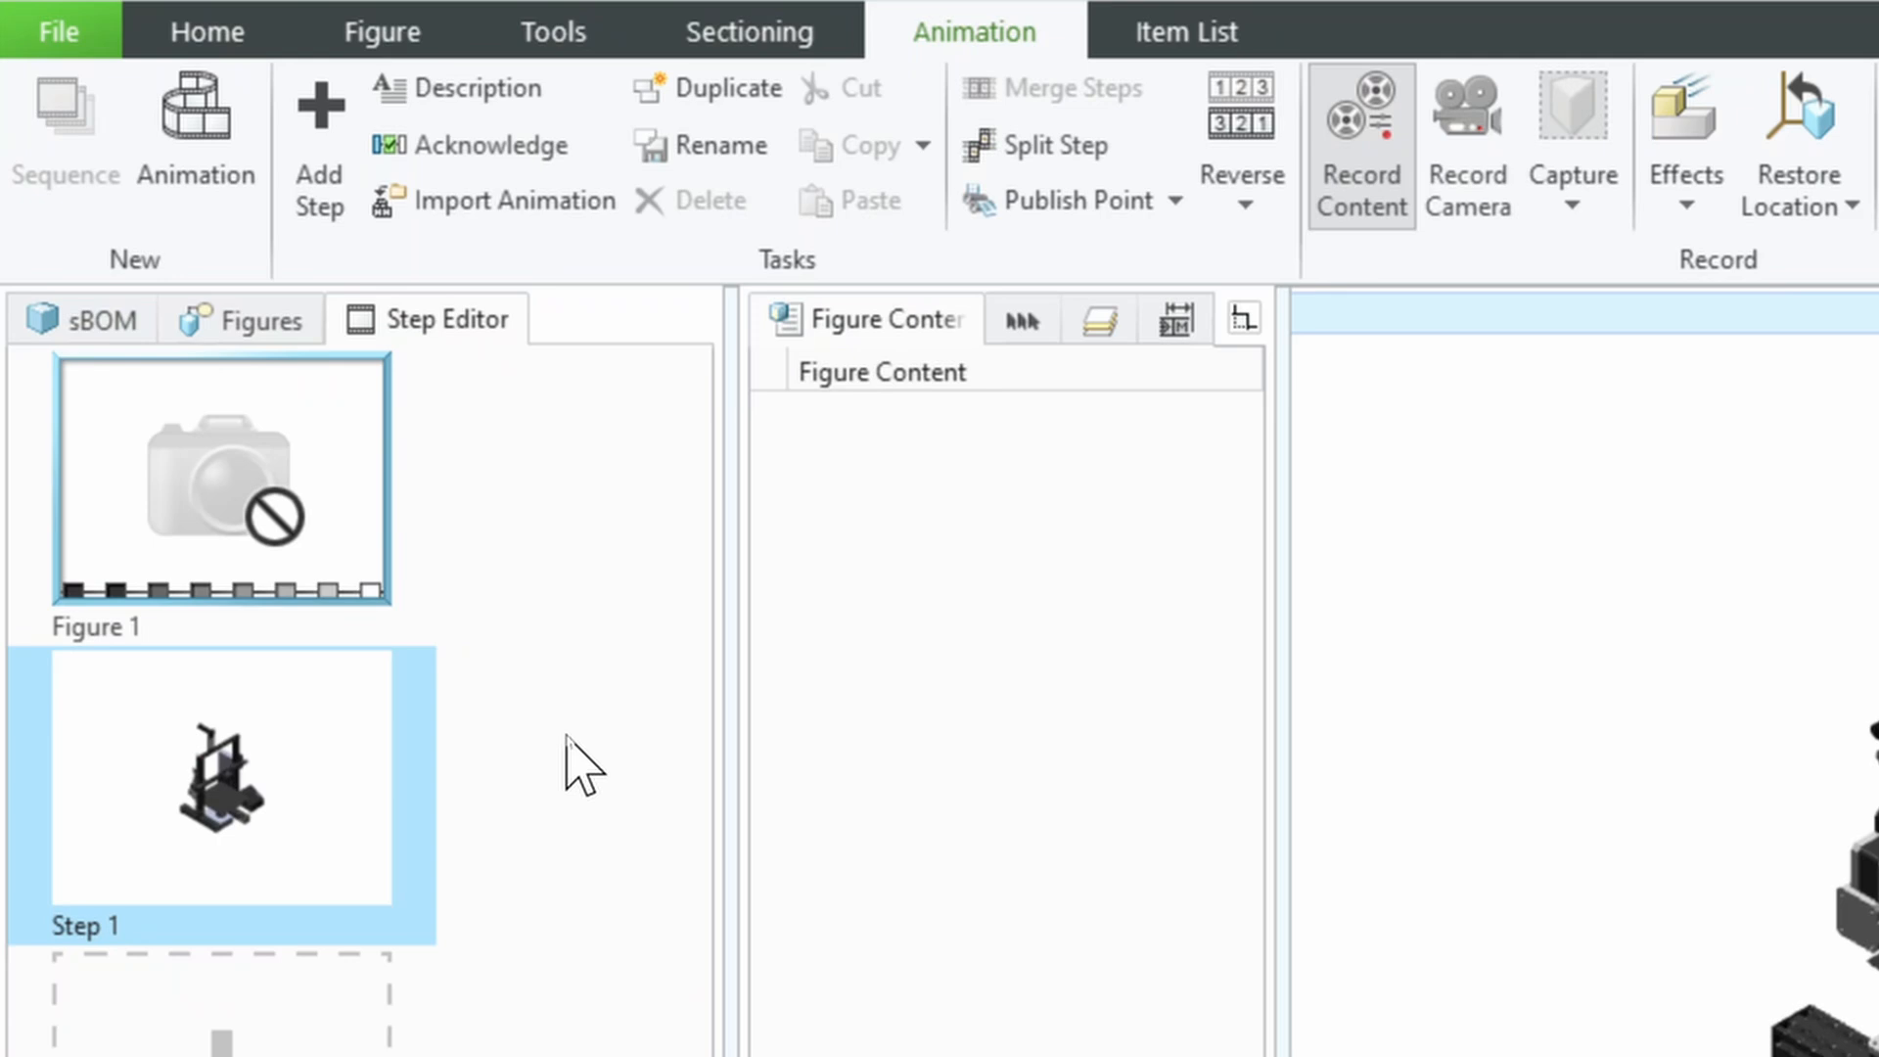
pyautogui.rightClick(334, 778)
pyautogui.click(494, 885)
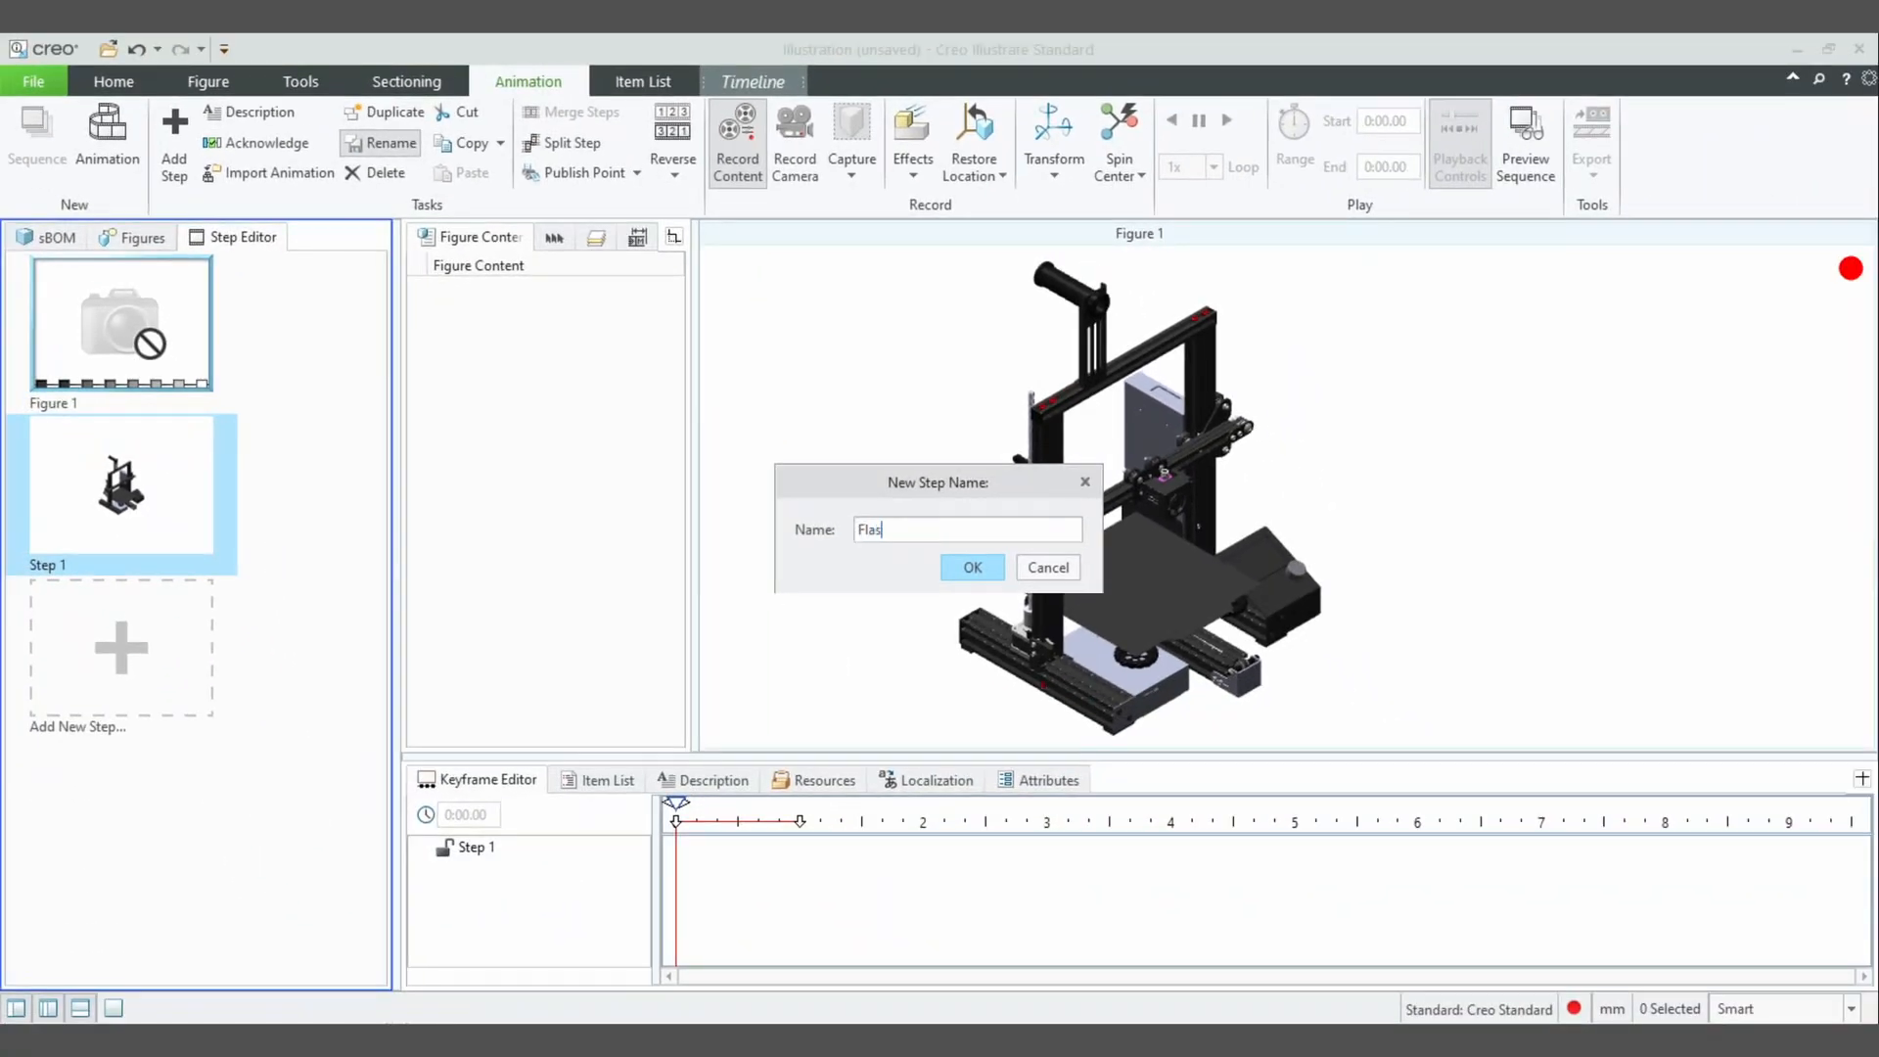
pyautogui.write('Flash bed')
pyautogui.press('Return')
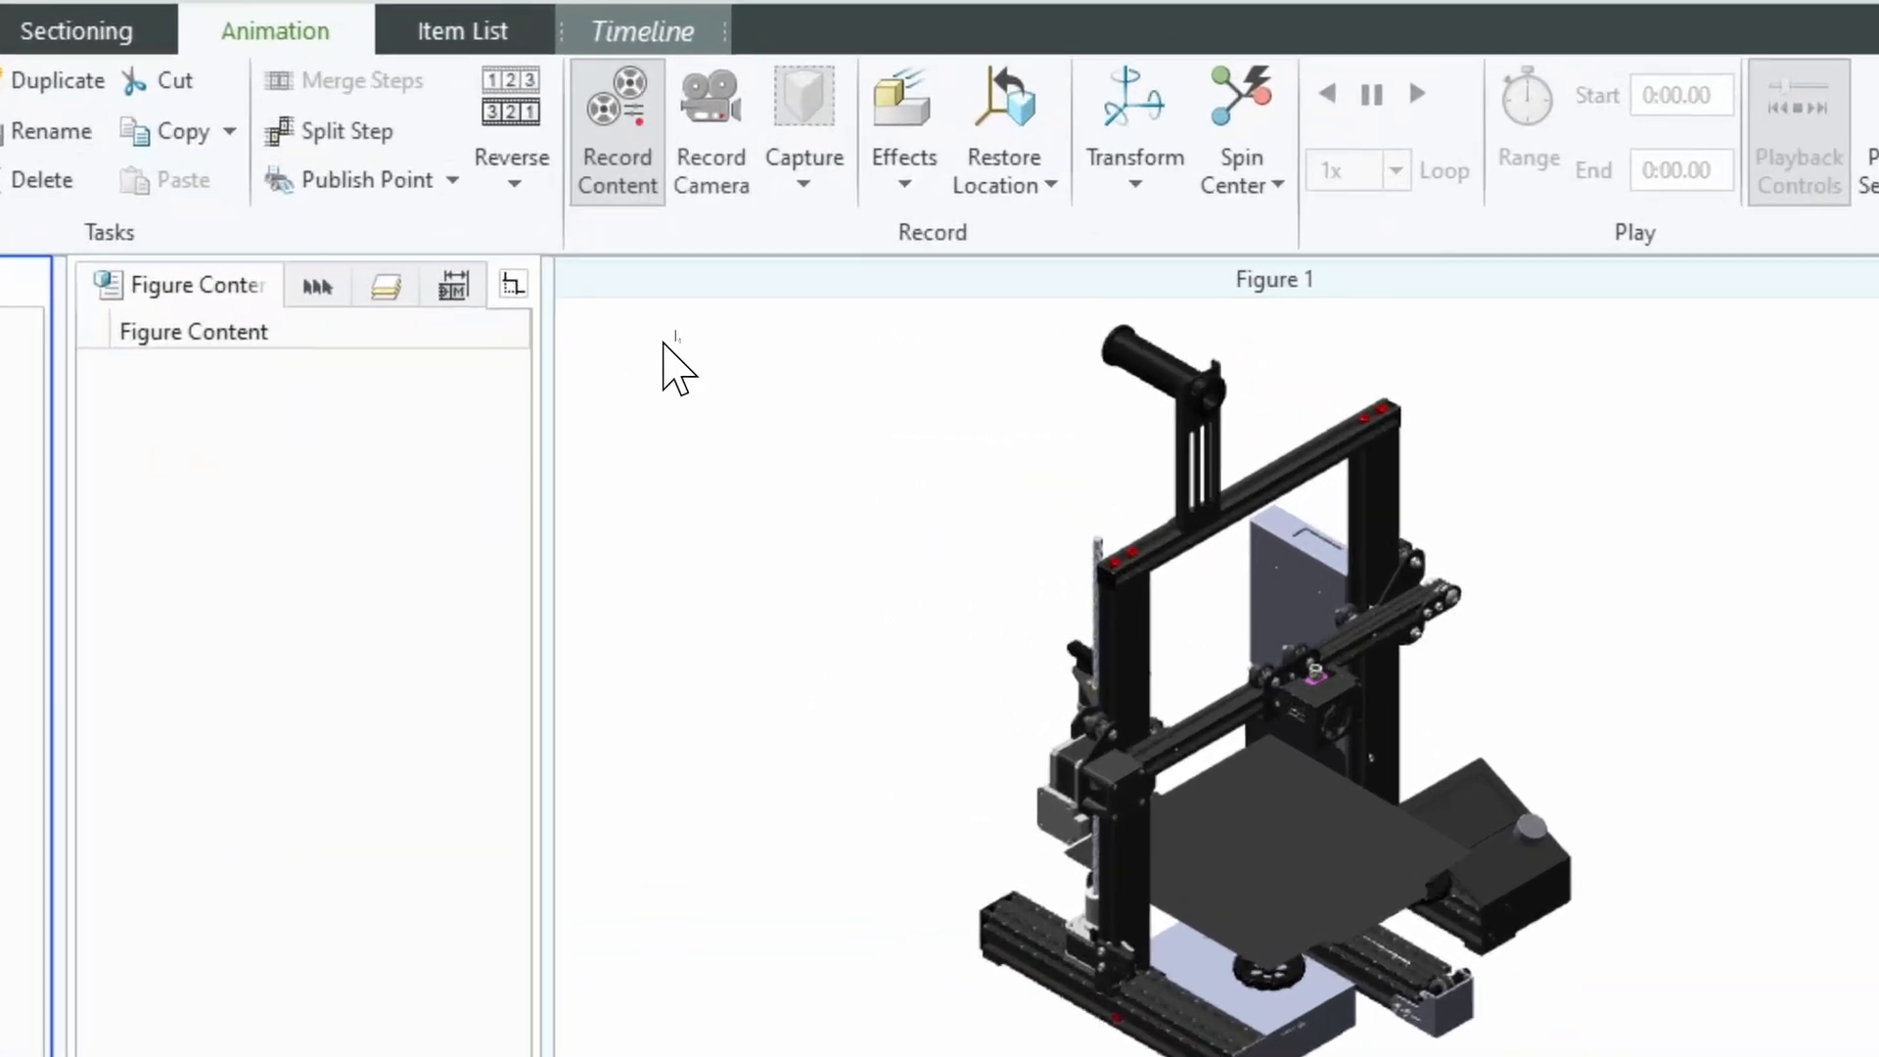
# - Start a Flash effect on the hotbed surface part HOTBED_SURFACE_STANDARD.PRT
pyautogui.click(914, 164)
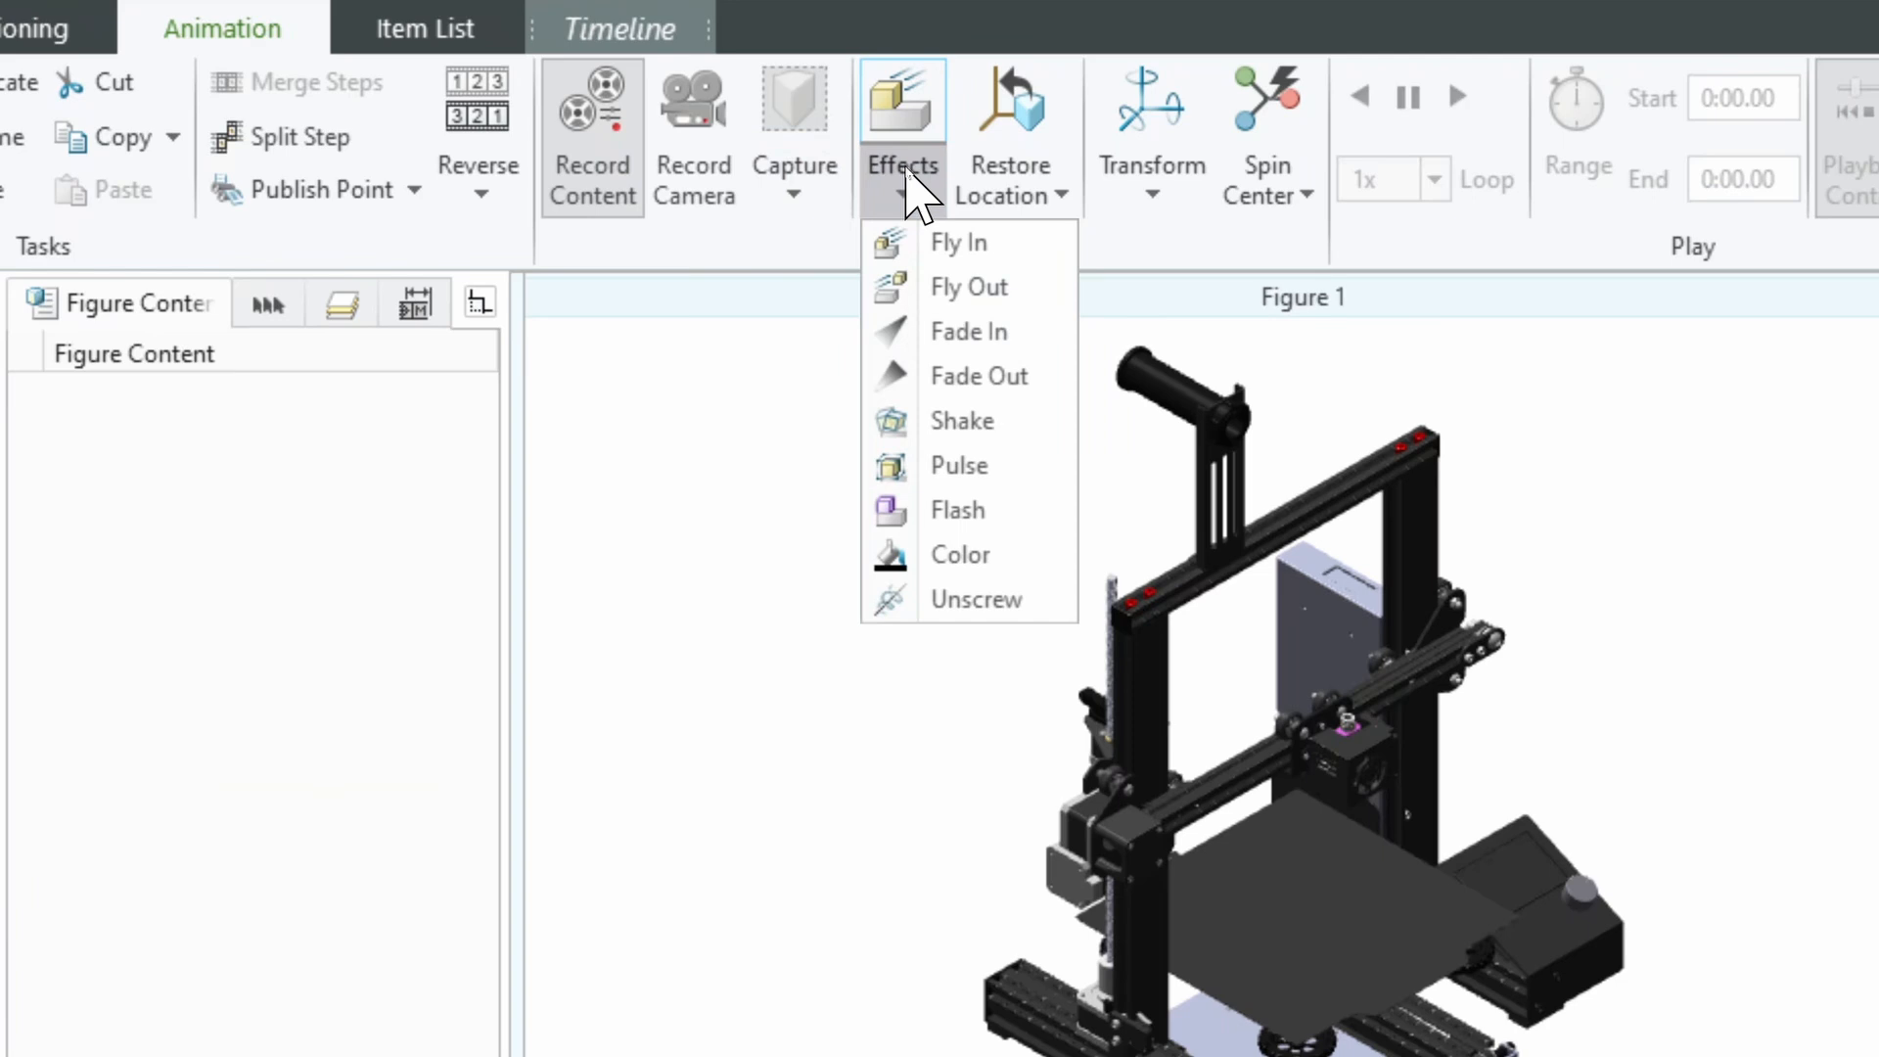
pyautogui.click(719, 473)
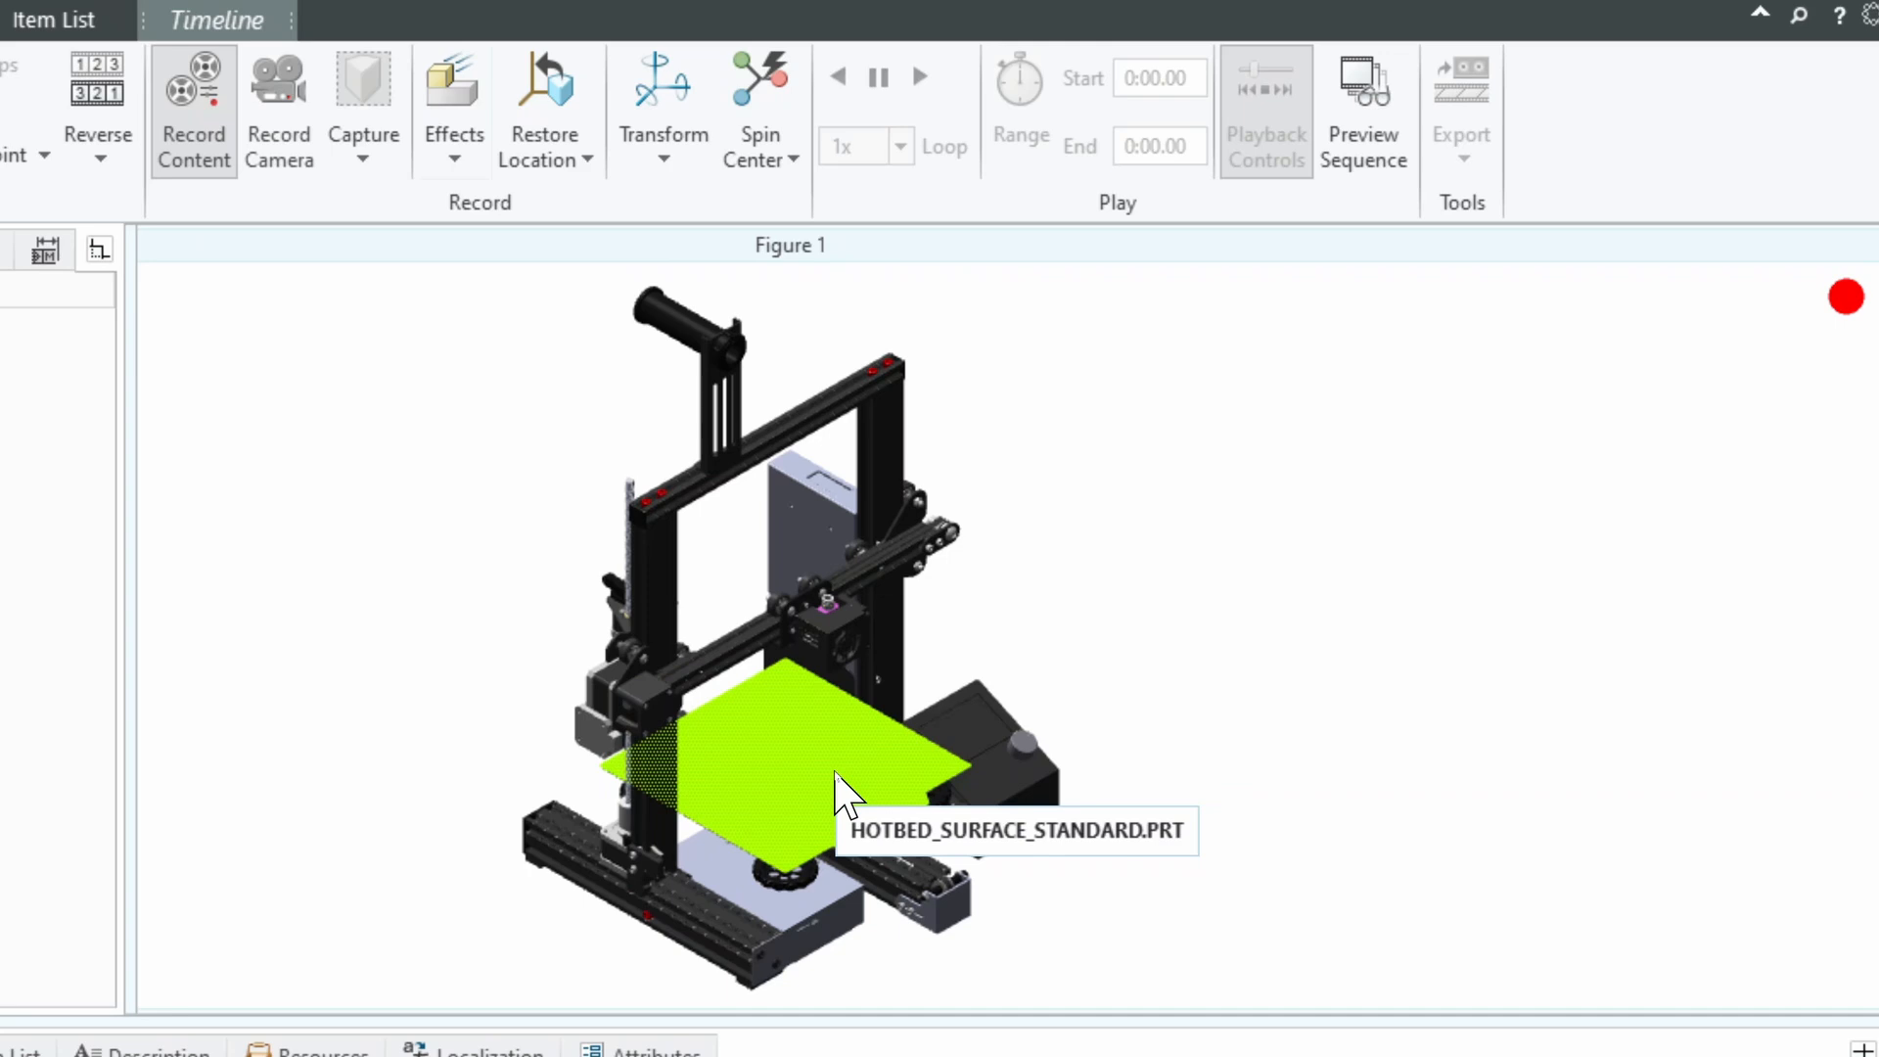
pyautogui.click(836, 775)
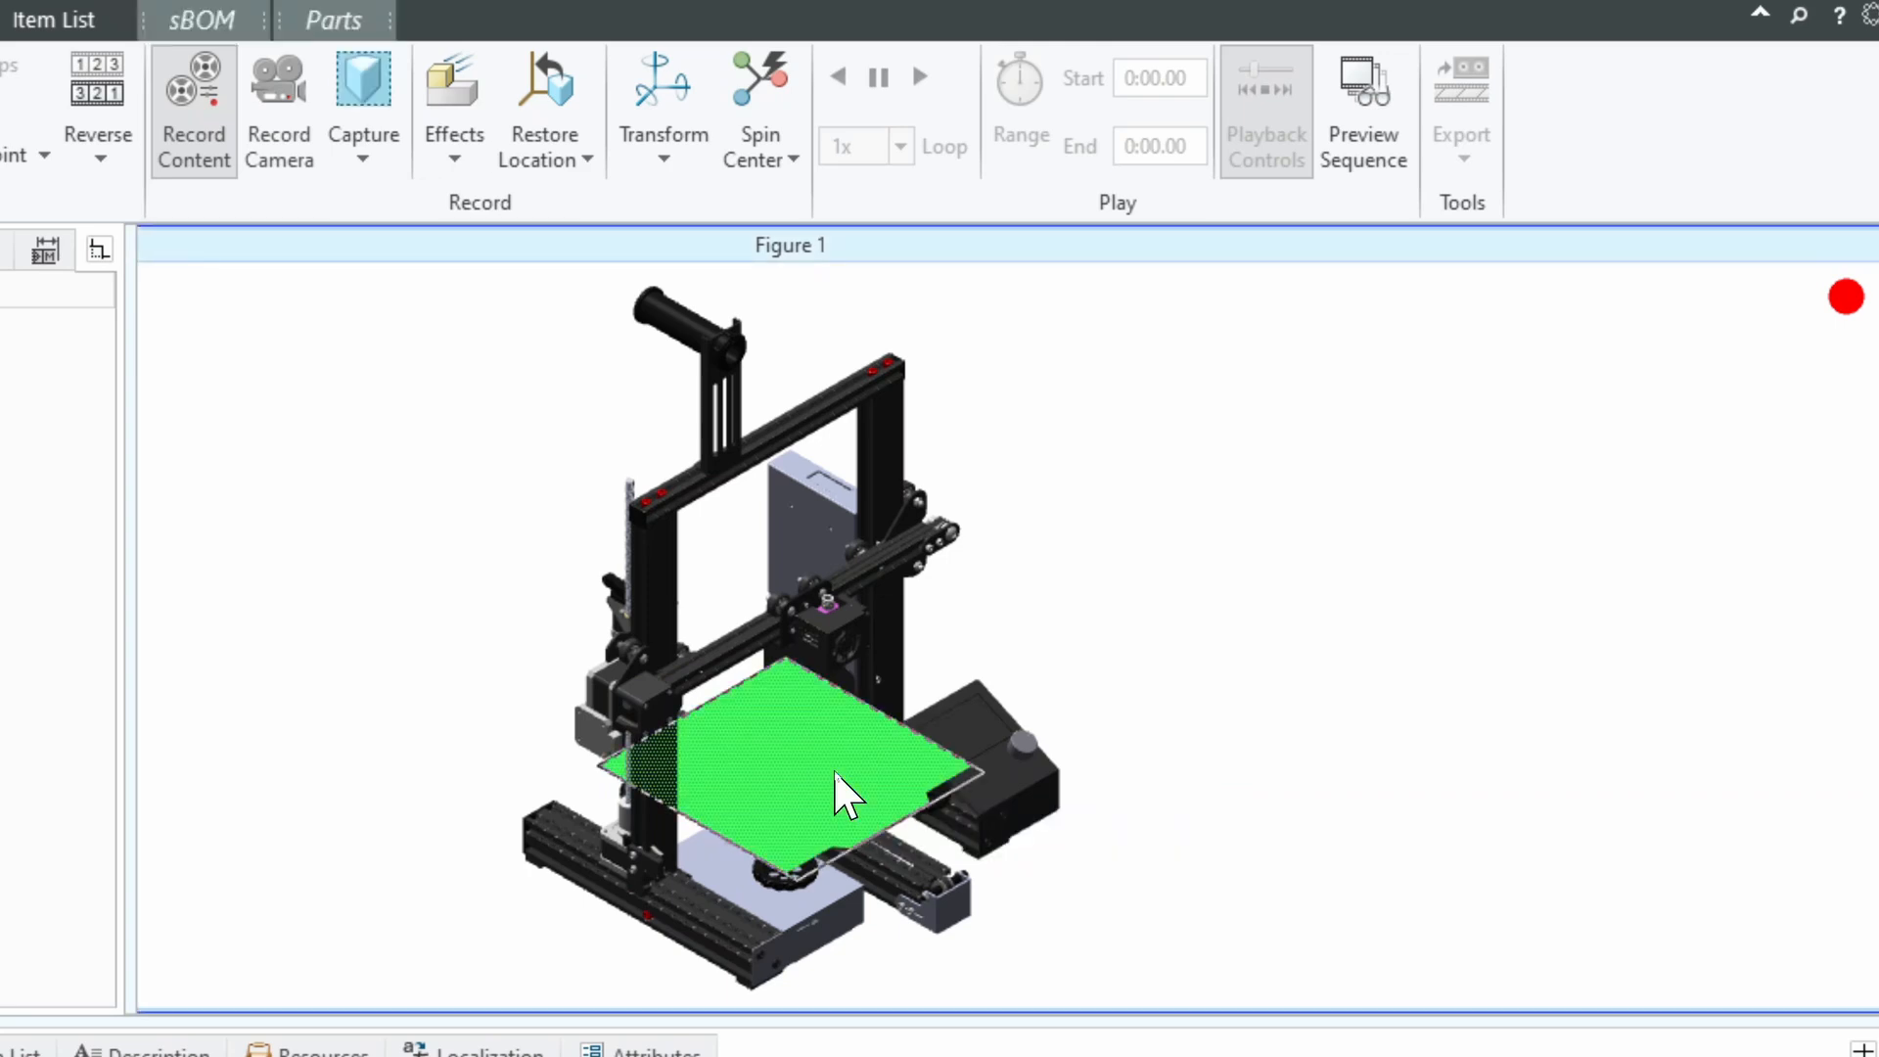
pyautogui.click(457, 156)
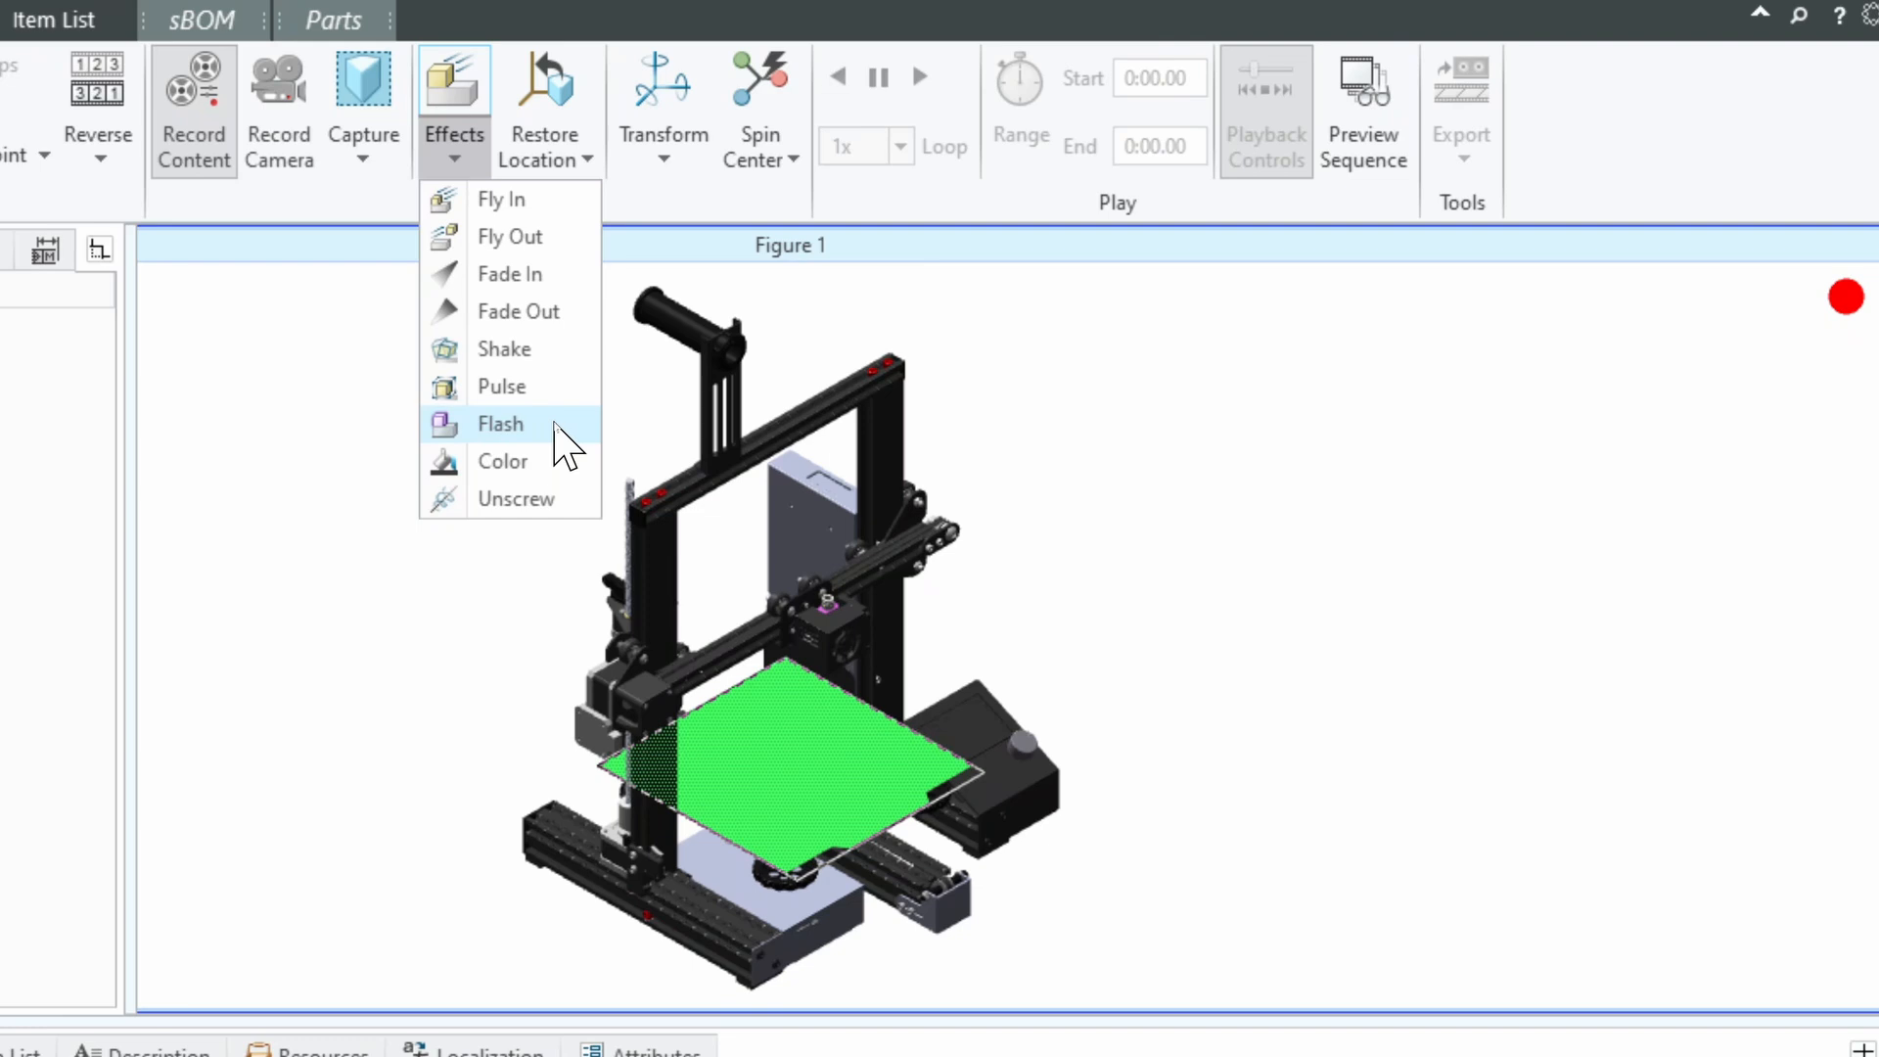
pyautogui.click(555, 424)
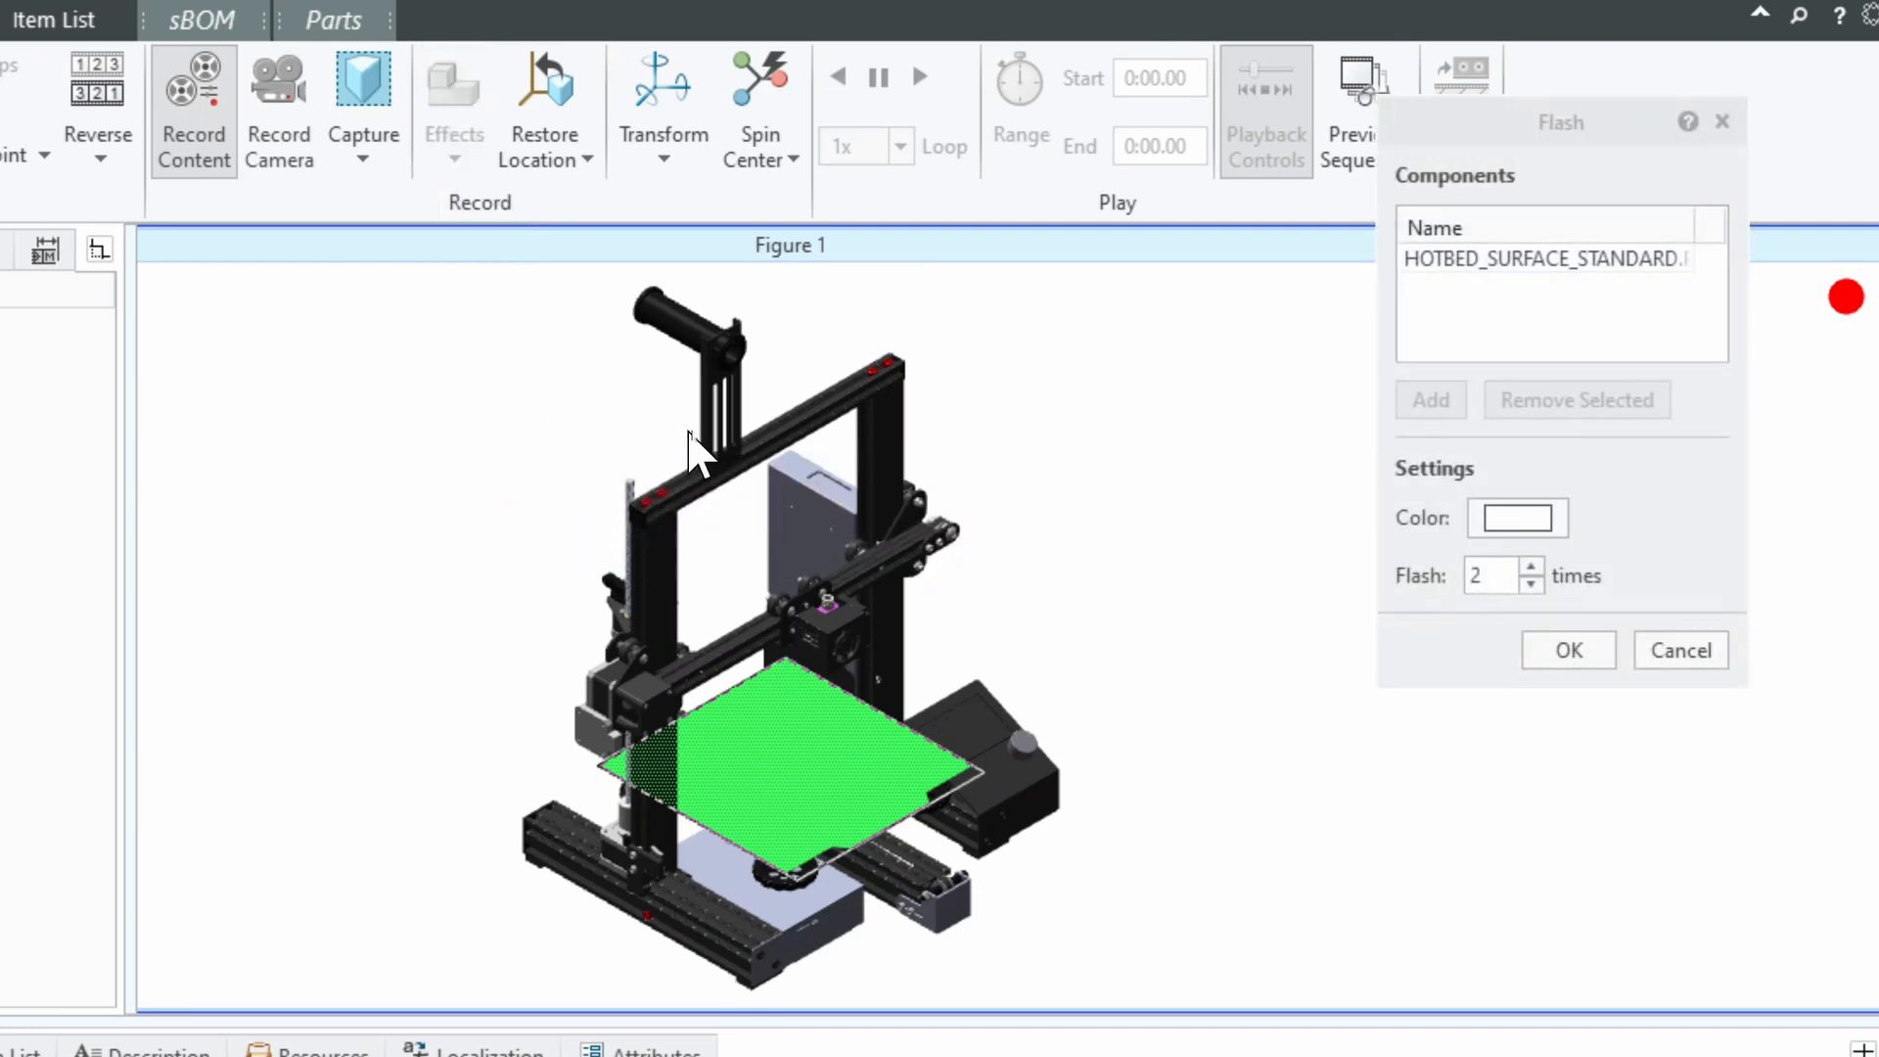
# - Add the upper frame profile 2020-2_PROFILE_STANDARD.PRT to the flash components and remove it again
pyautogui.click(1508, 278)
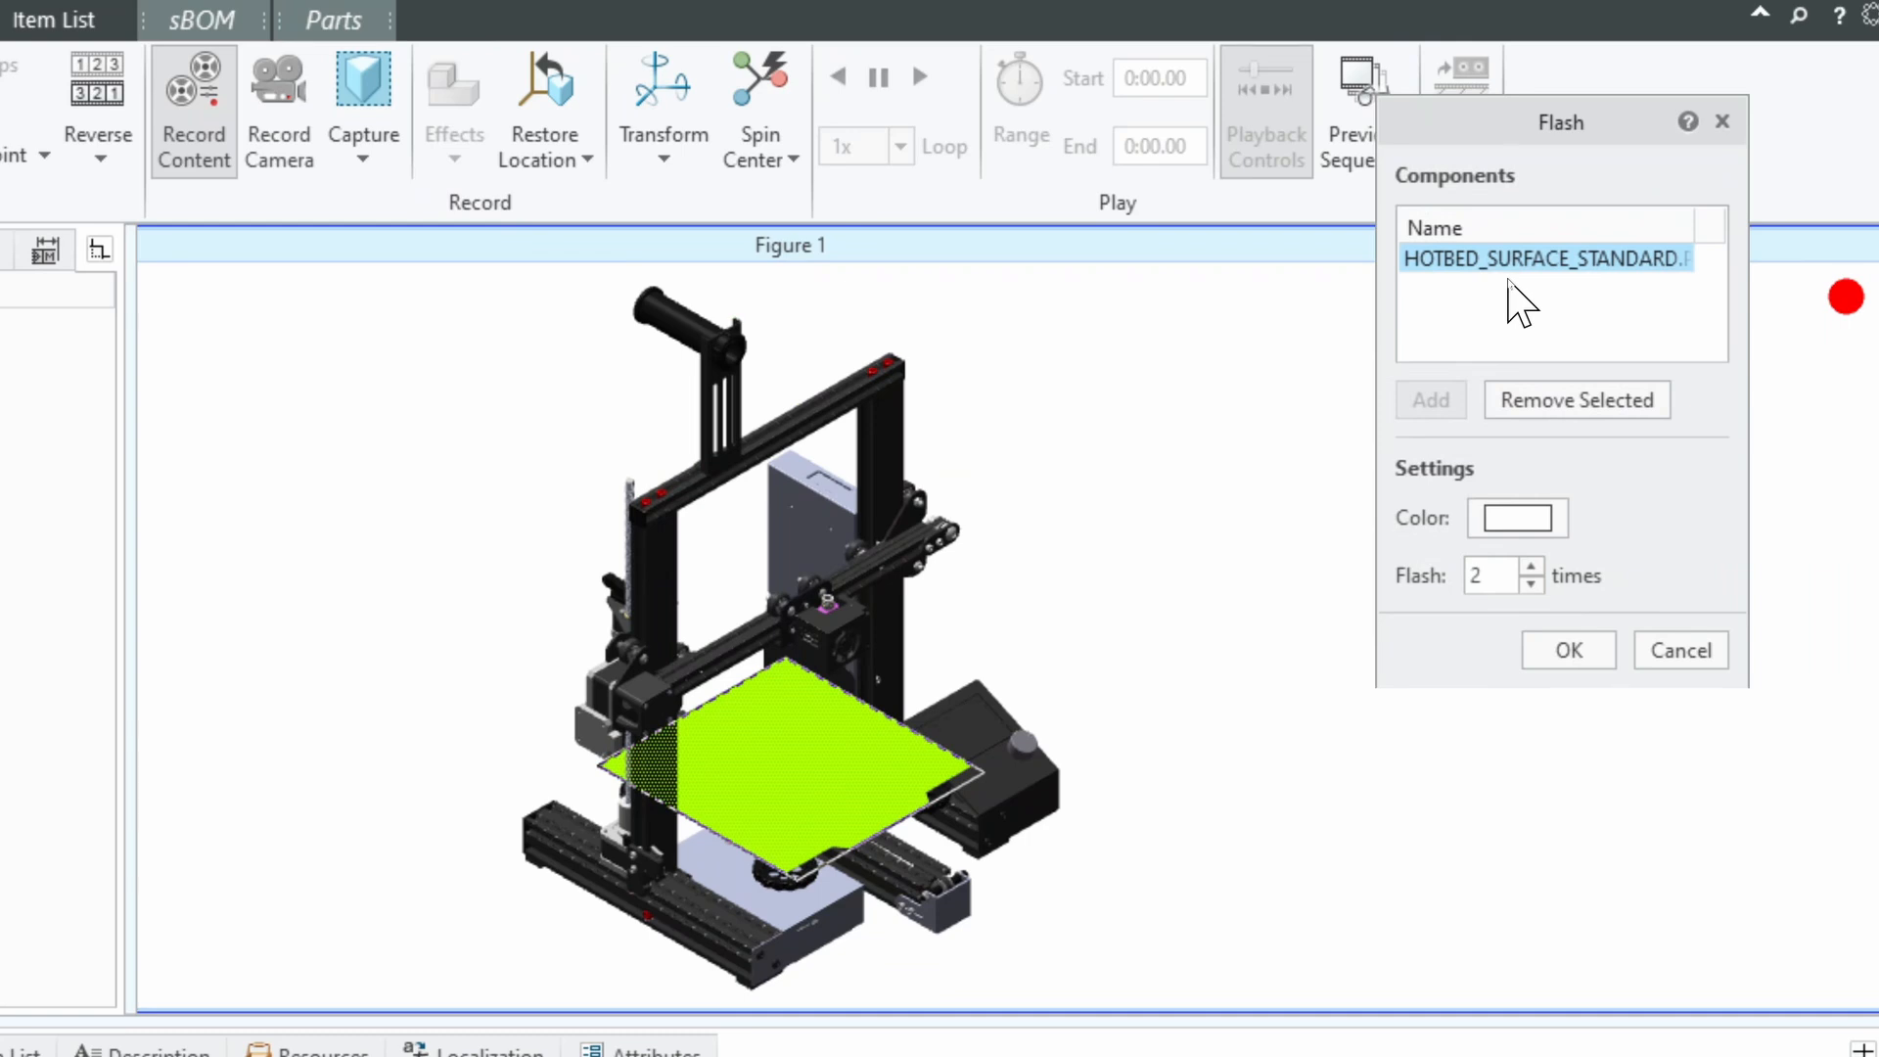
pyautogui.click(837, 415)
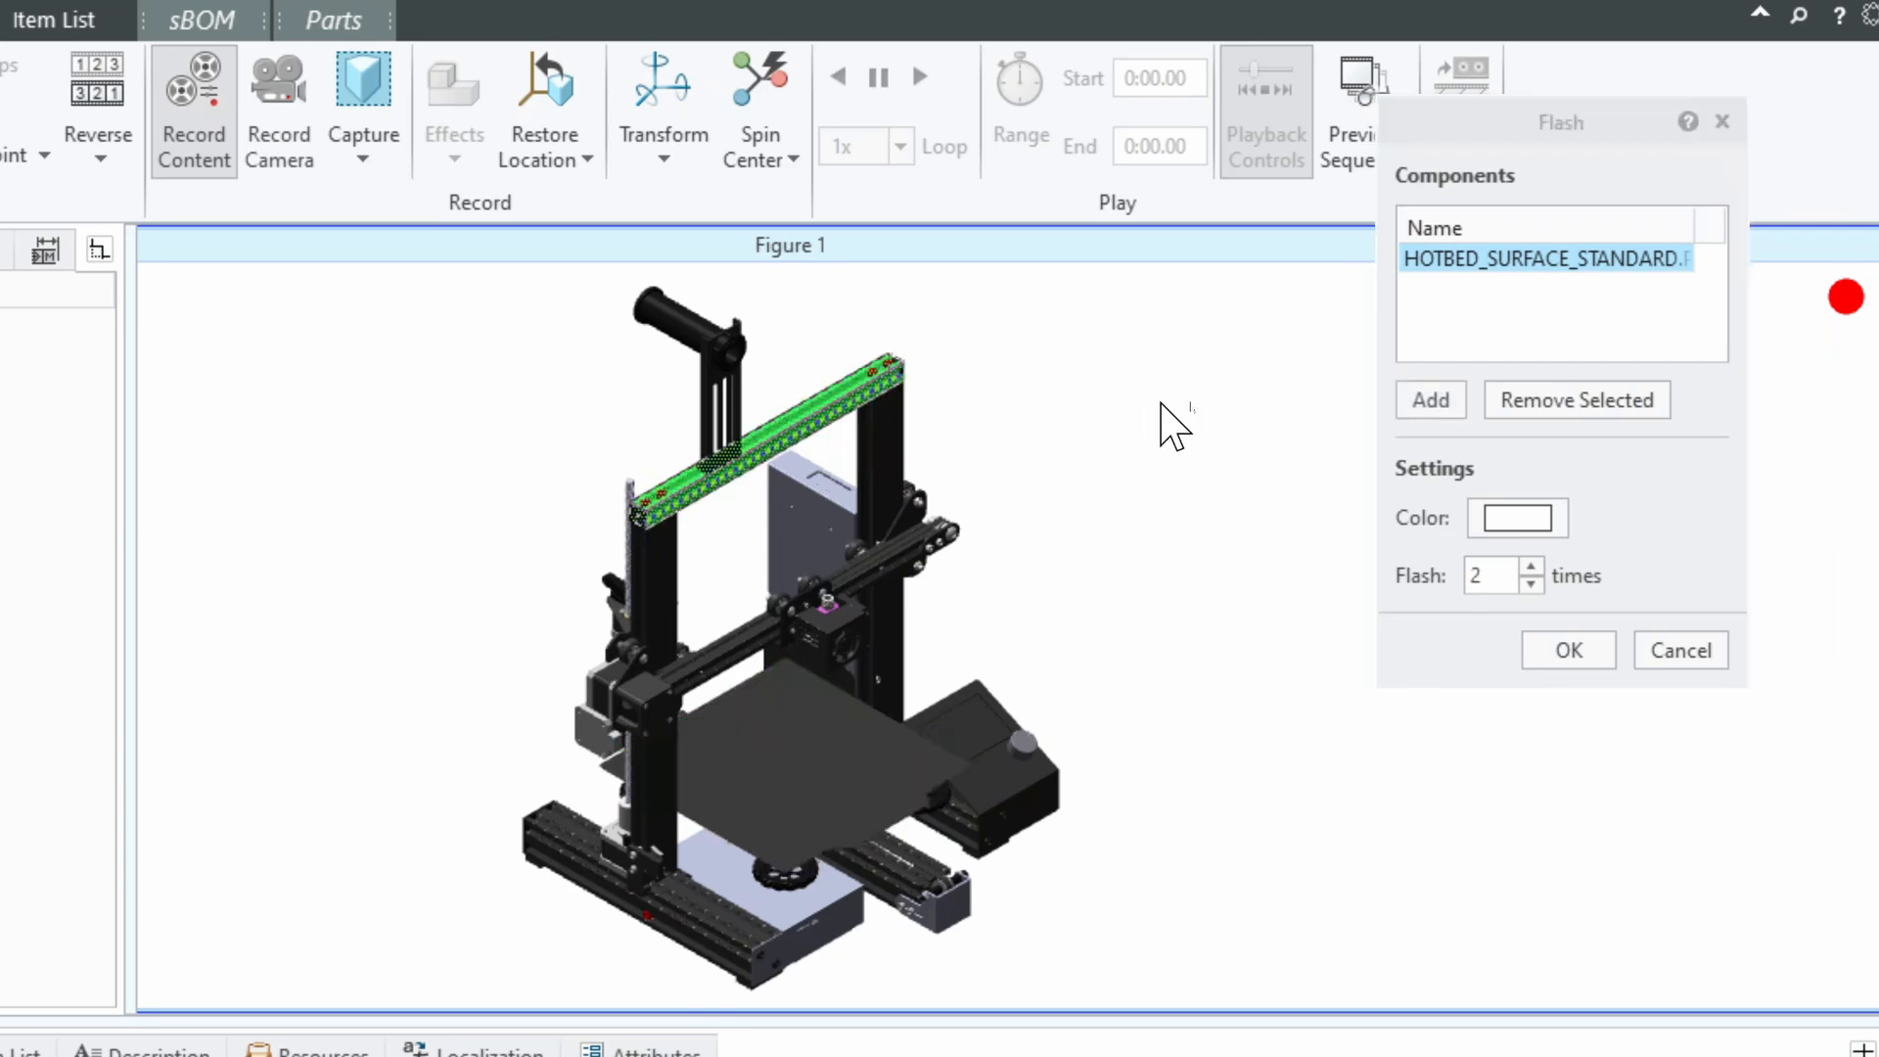
pyautogui.click(1456, 405)
pyautogui.click(1532, 290)
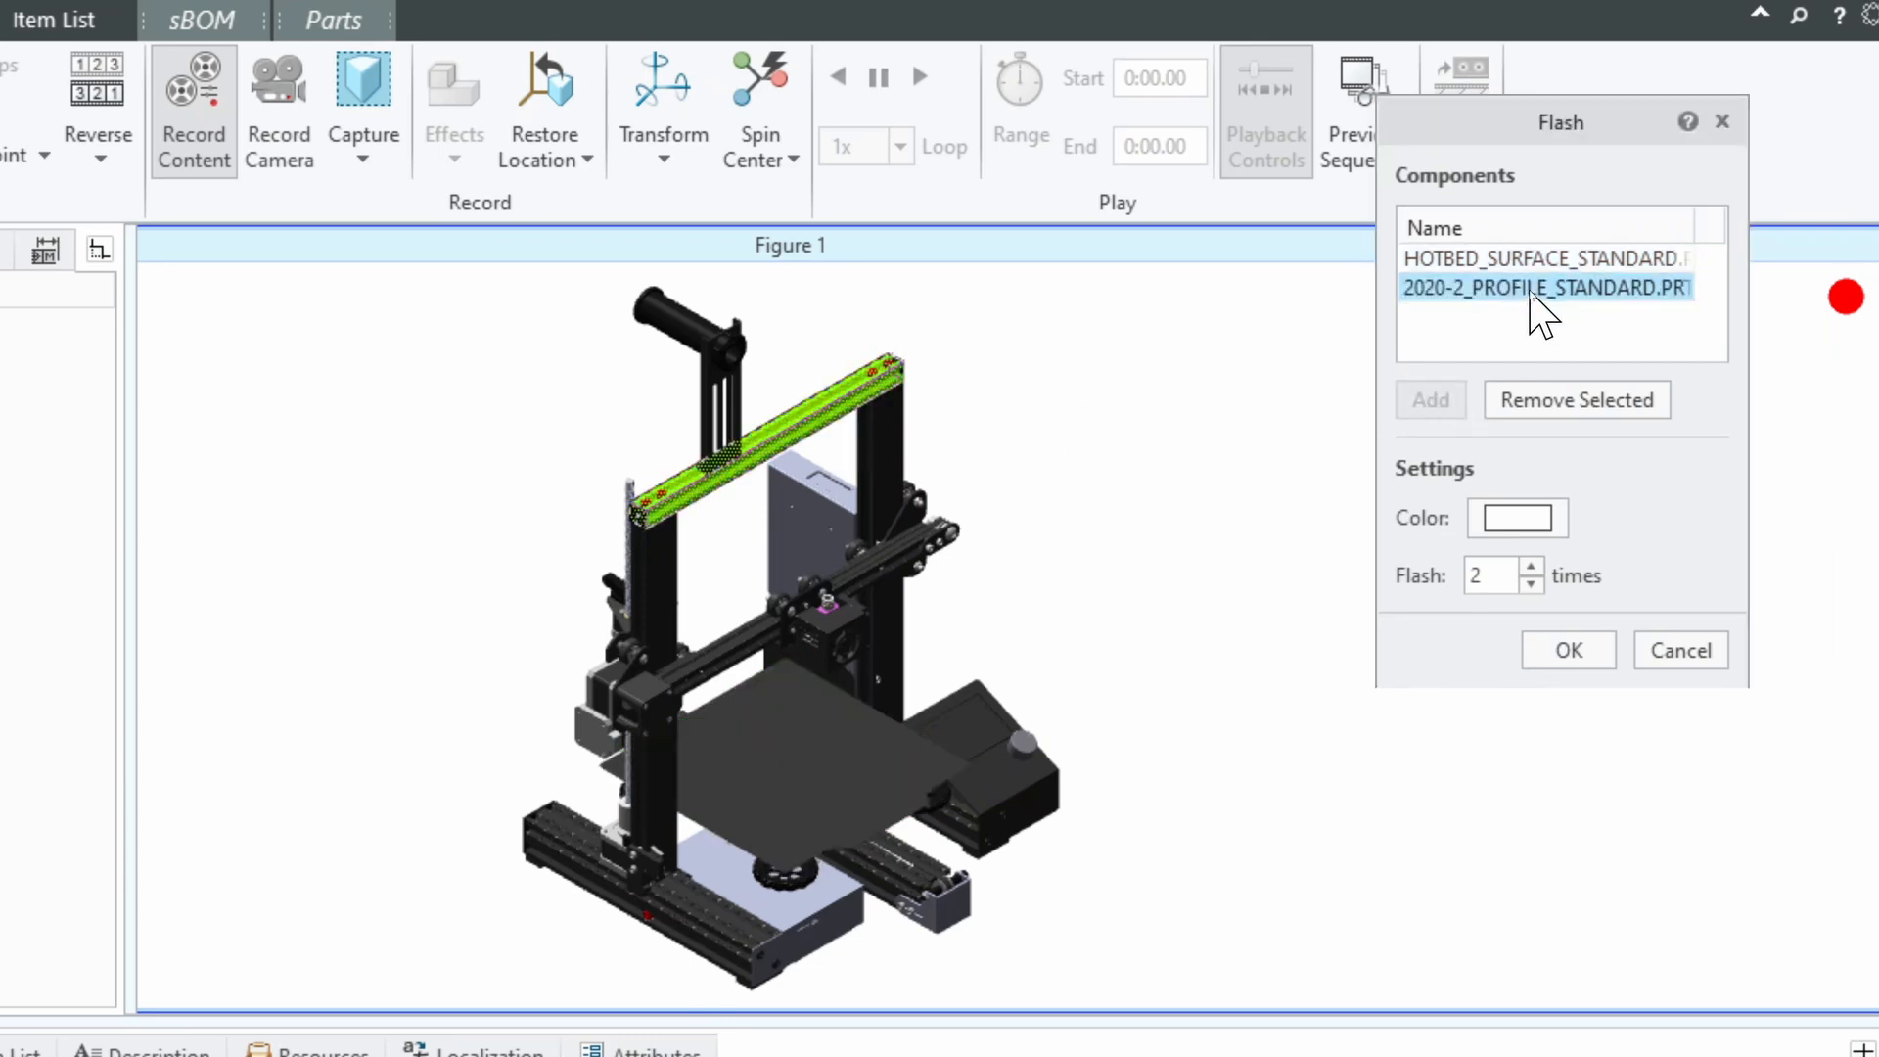
pyautogui.click(1566, 401)
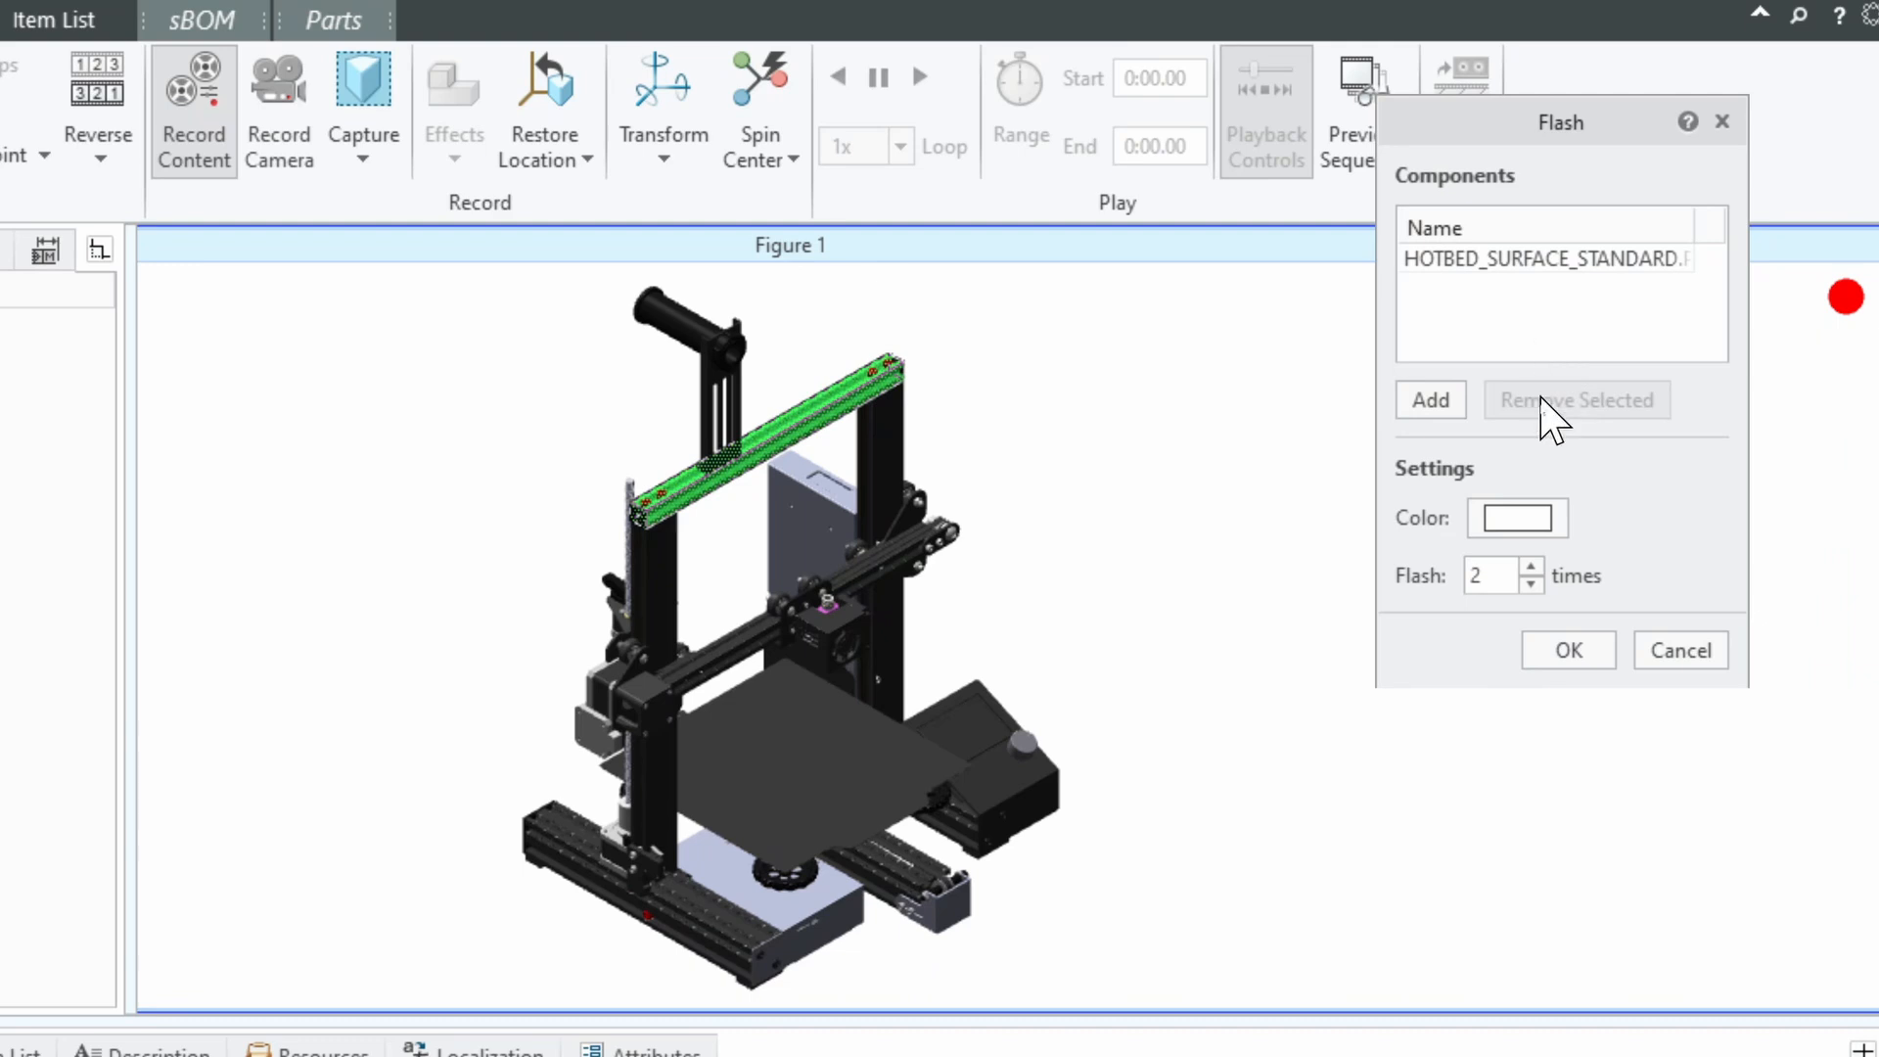
# - Set the hotbed flash color to teal and the flash count to 3, and apply the effect
pyautogui.click(1531, 519)
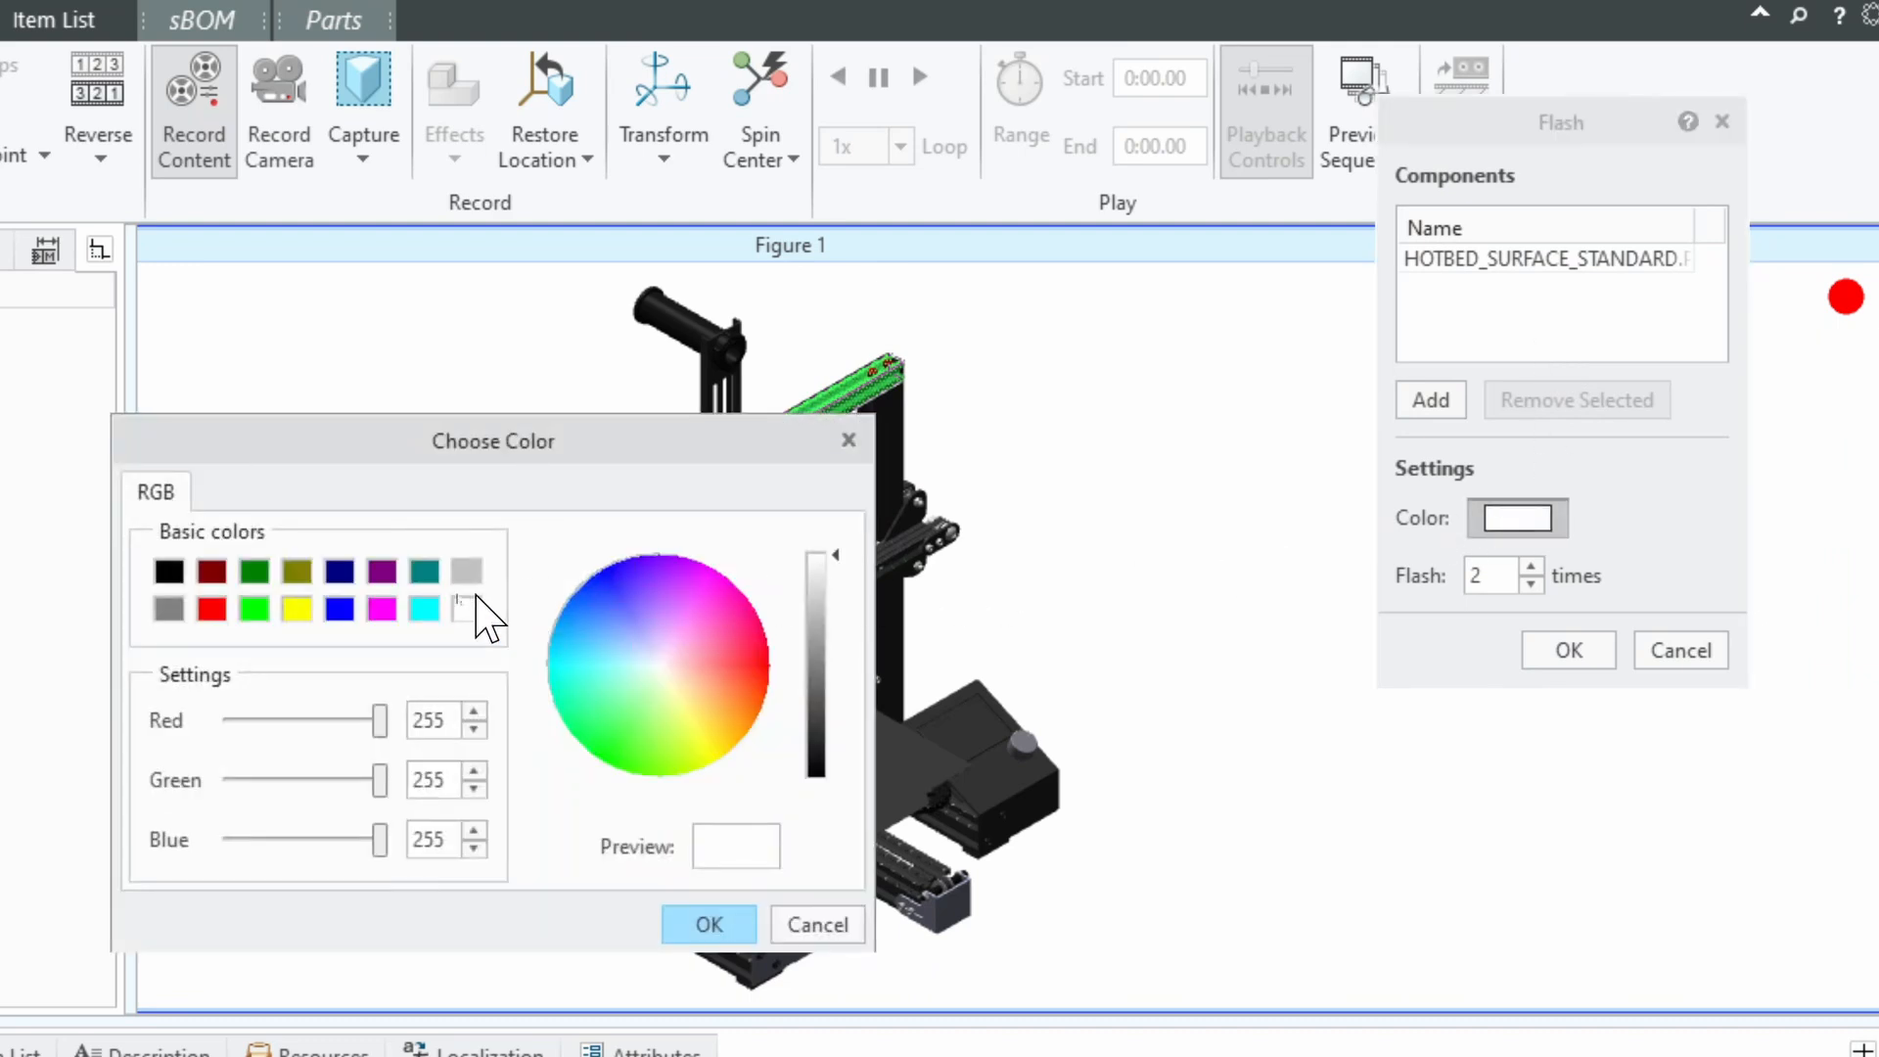
pyautogui.click(423, 572)
pyautogui.click(707, 925)
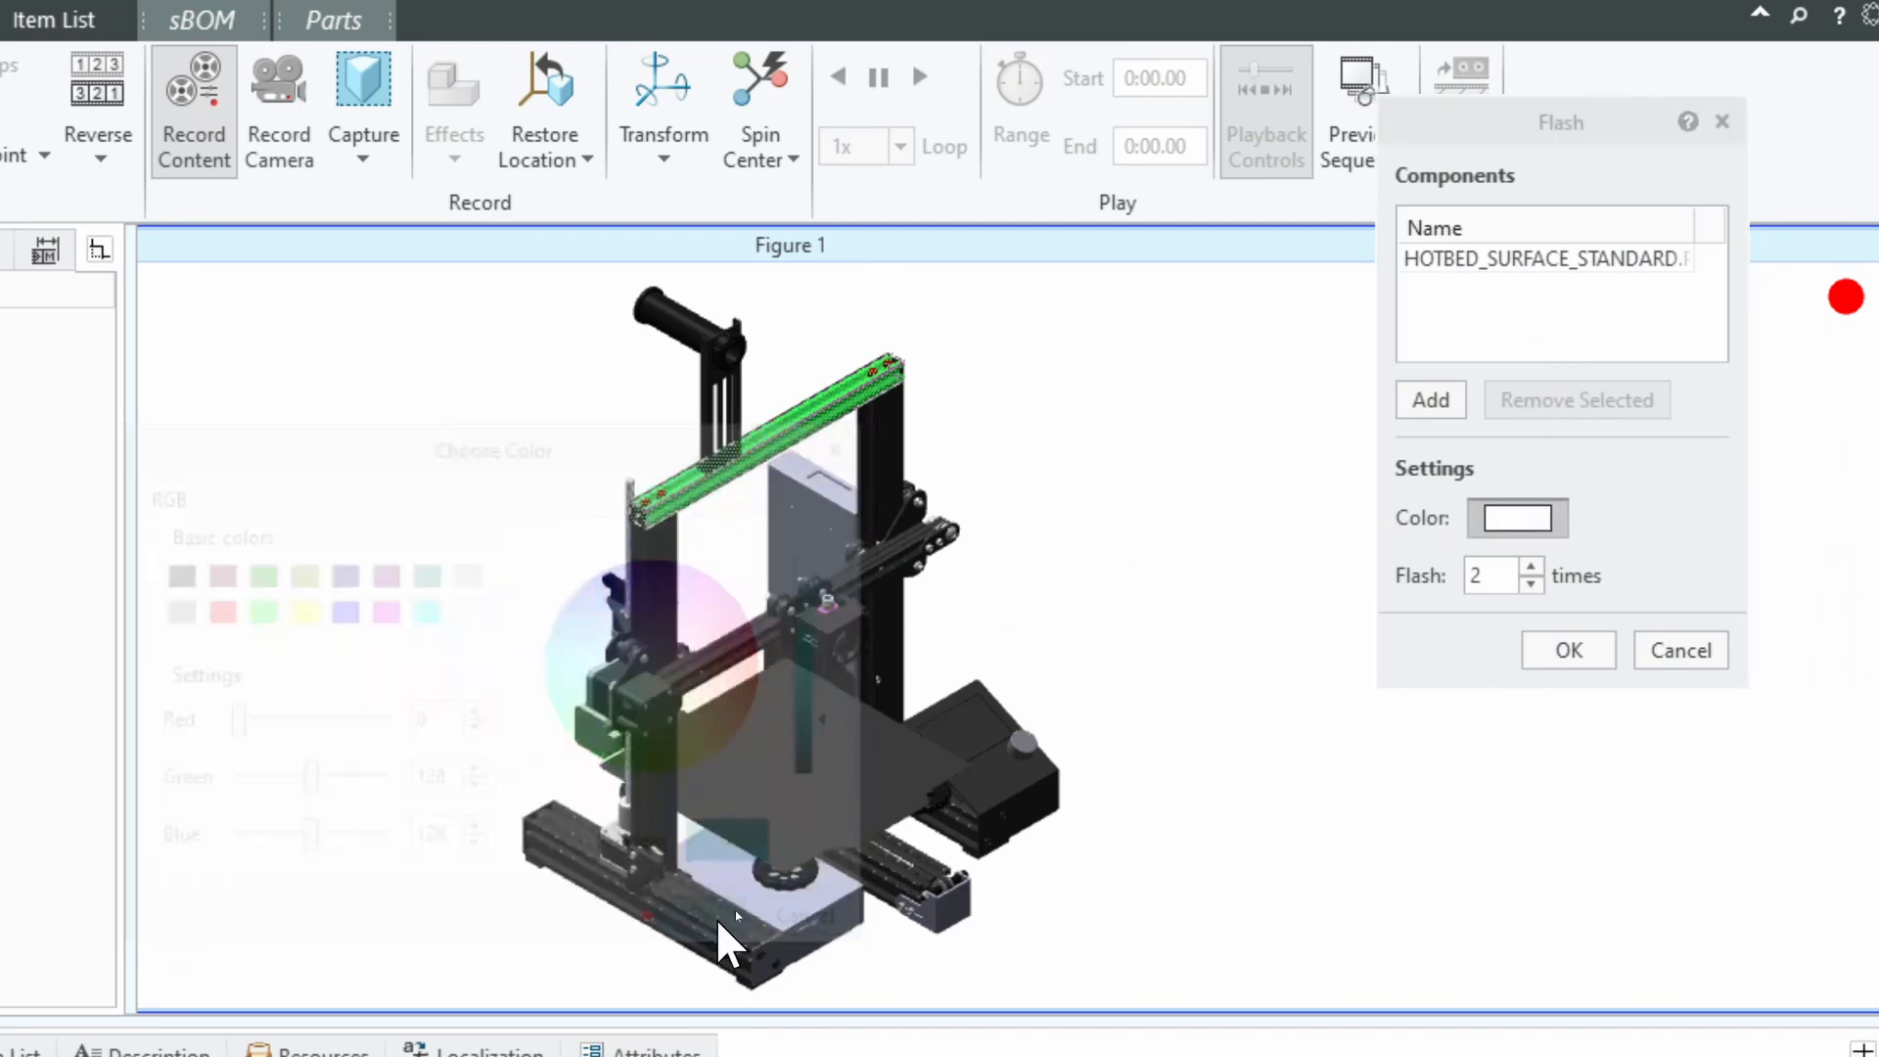
pyautogui.click(1530, 567)
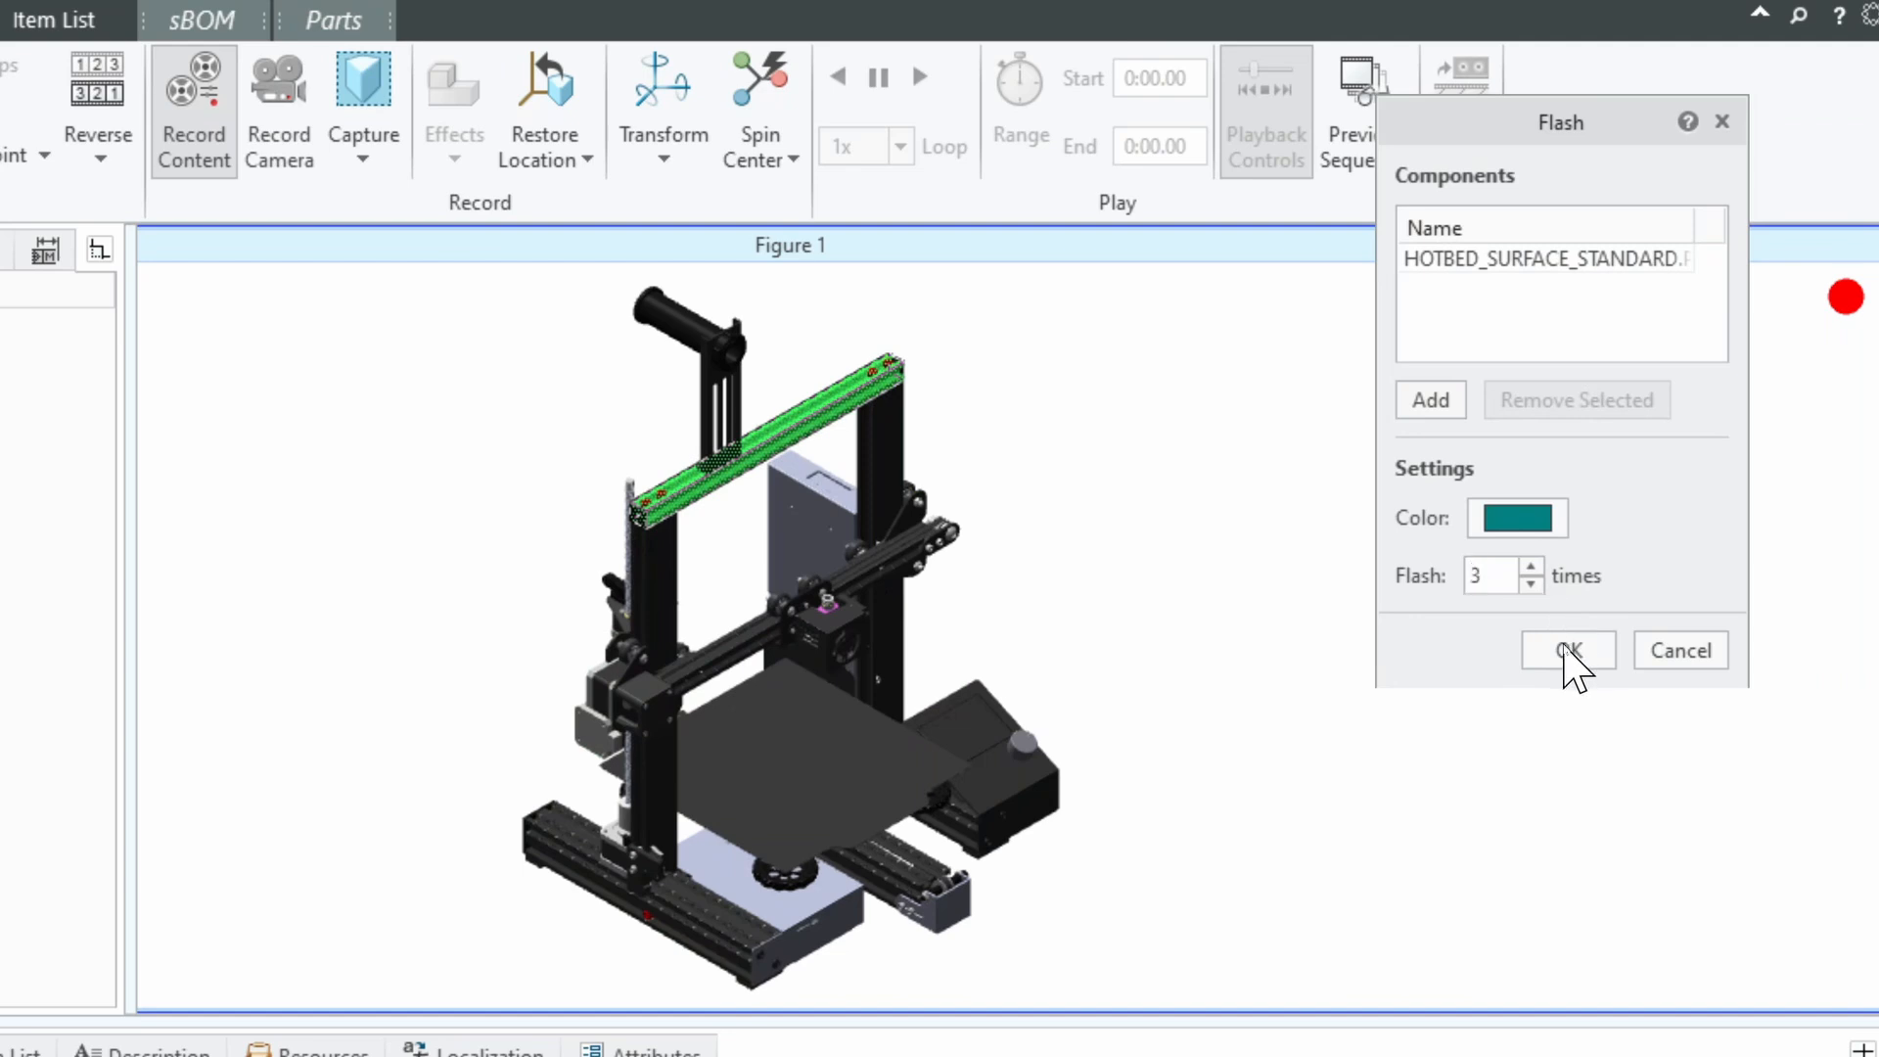
pyautogui.click(1566, 650)
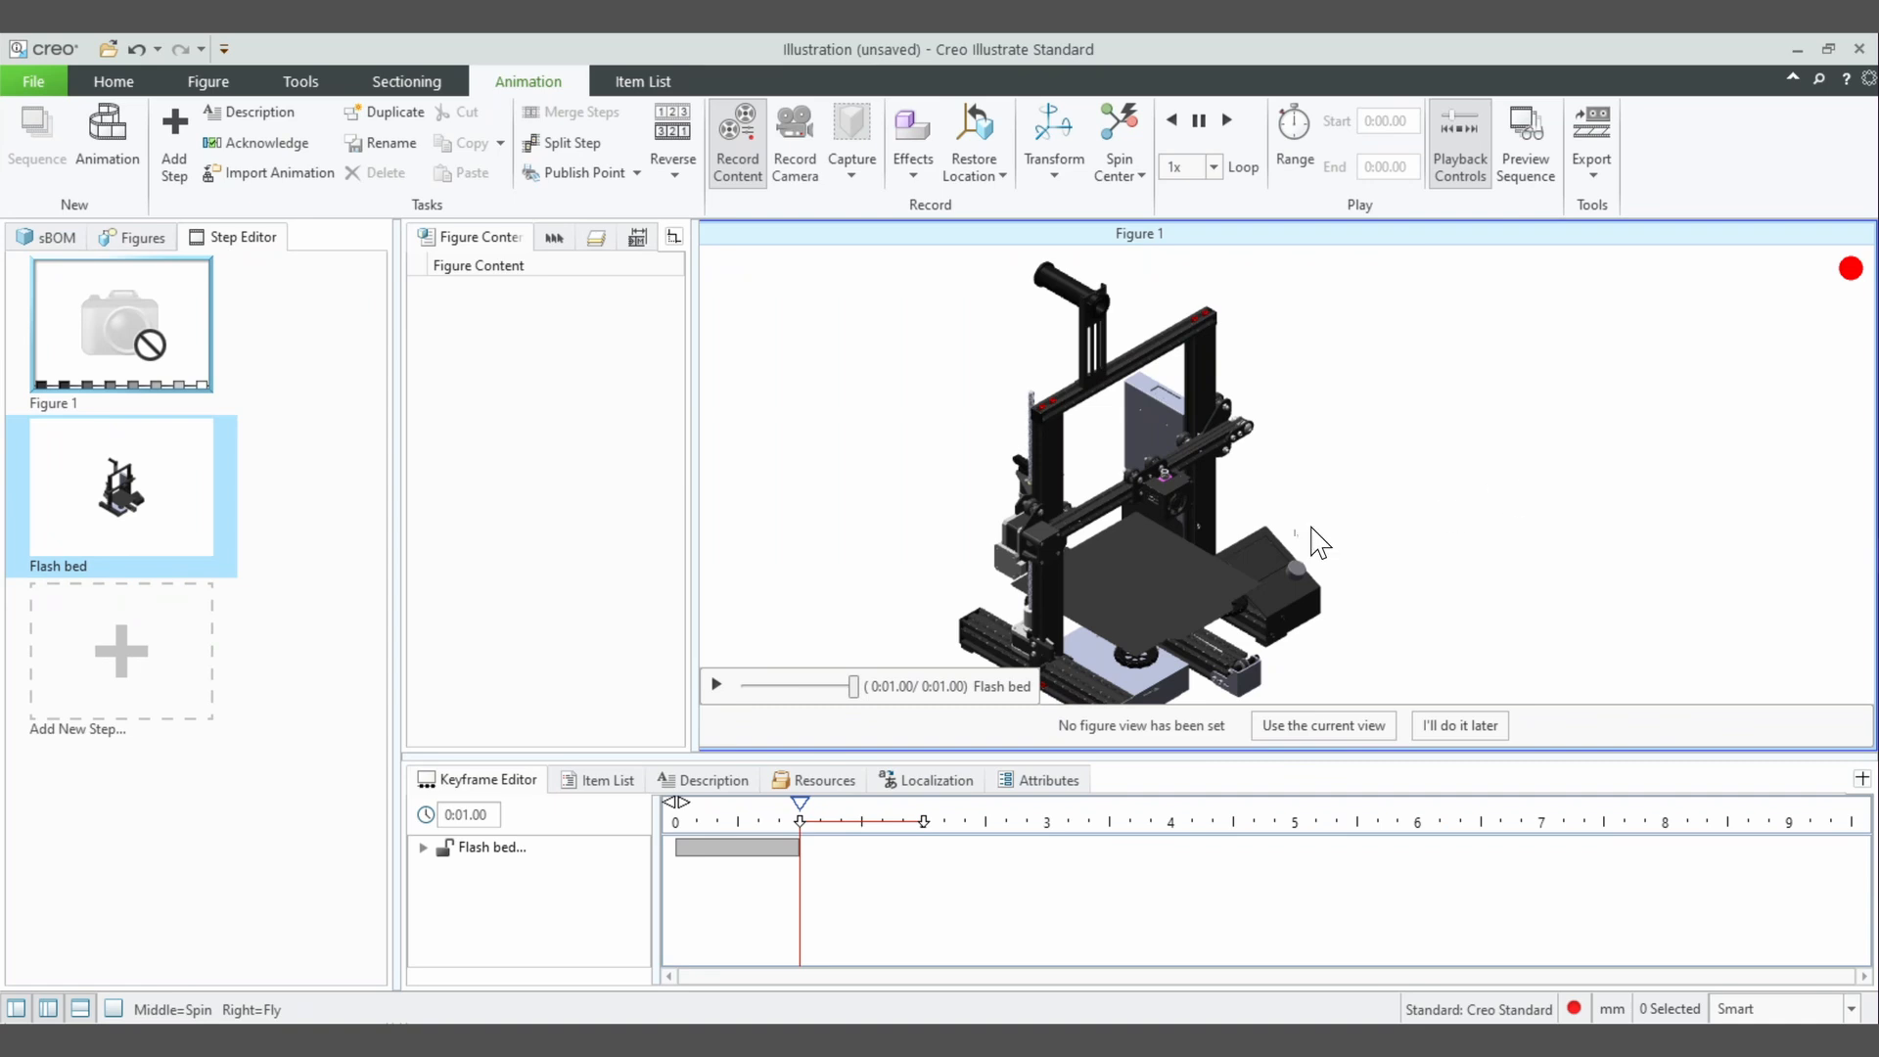
# - Play the flash animation, extend the Flash bed step to about 3 seconds, and return the playback to the start
pyautogui.click(715, 685)
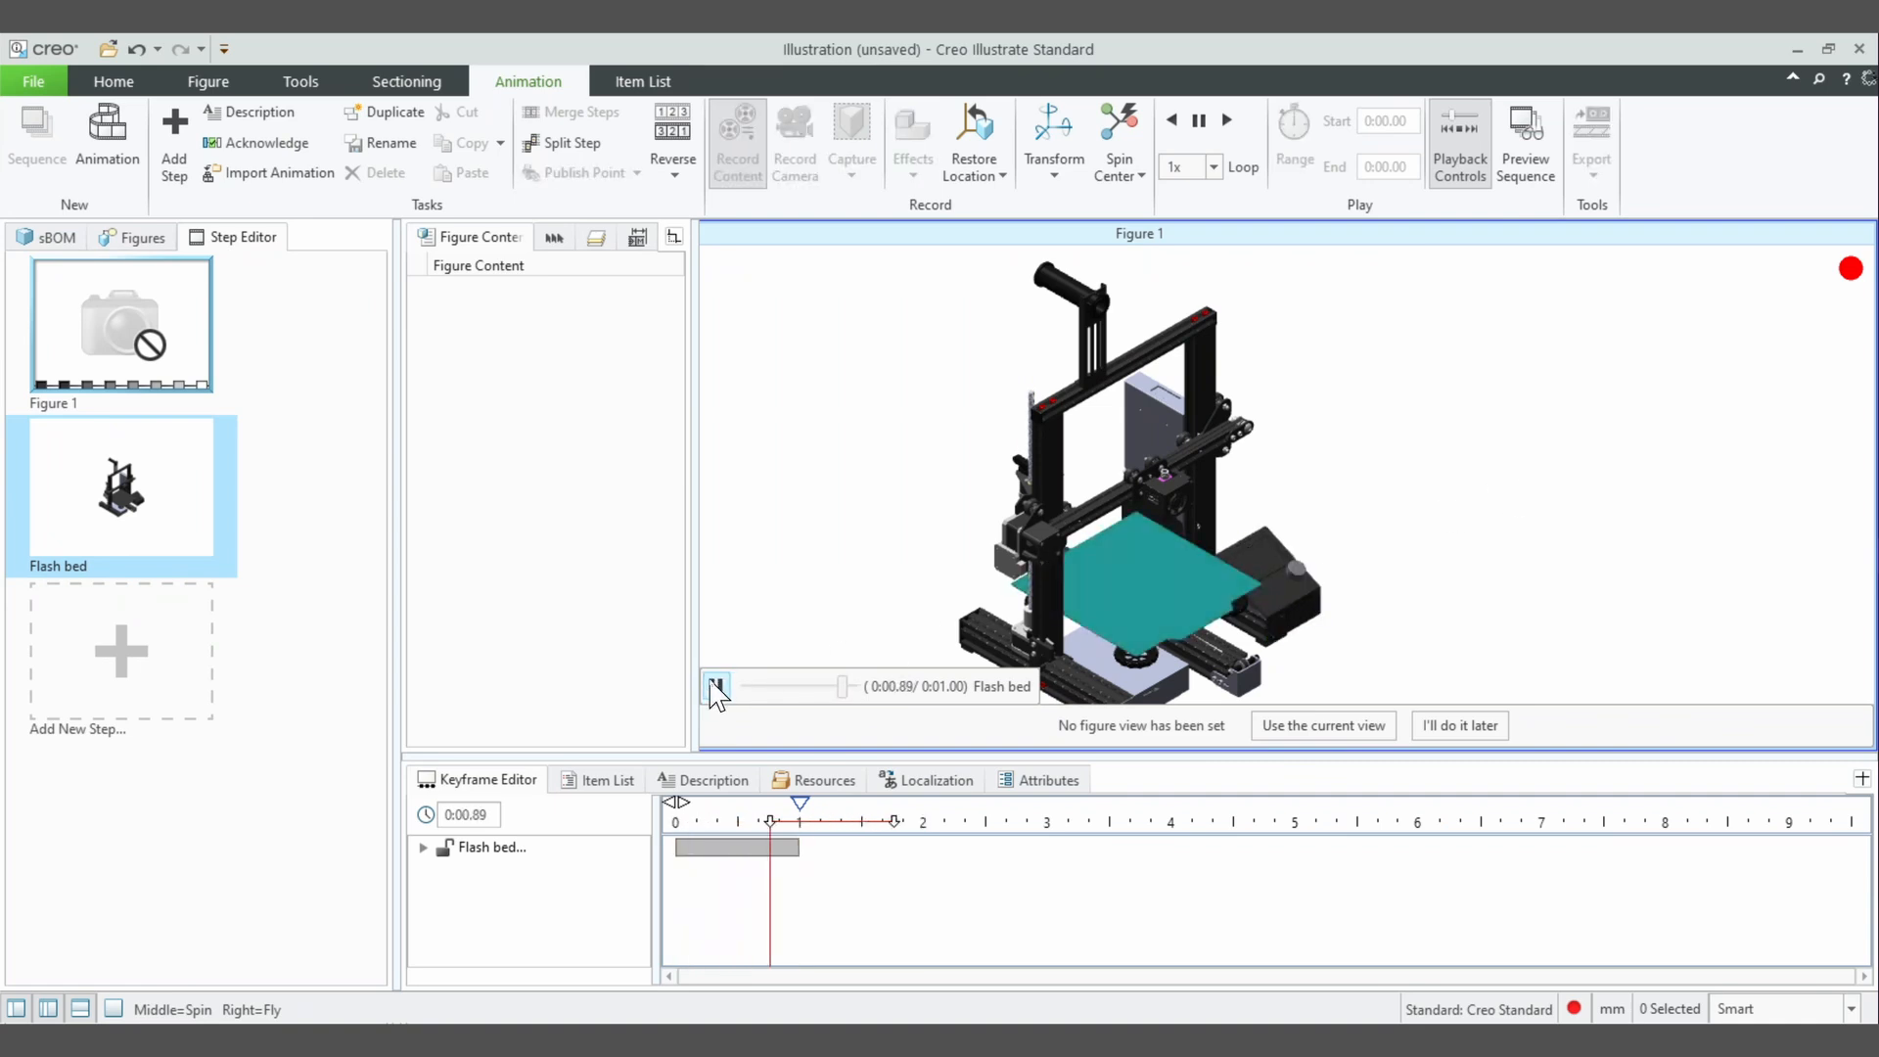
pyautogui.click(795, 850)
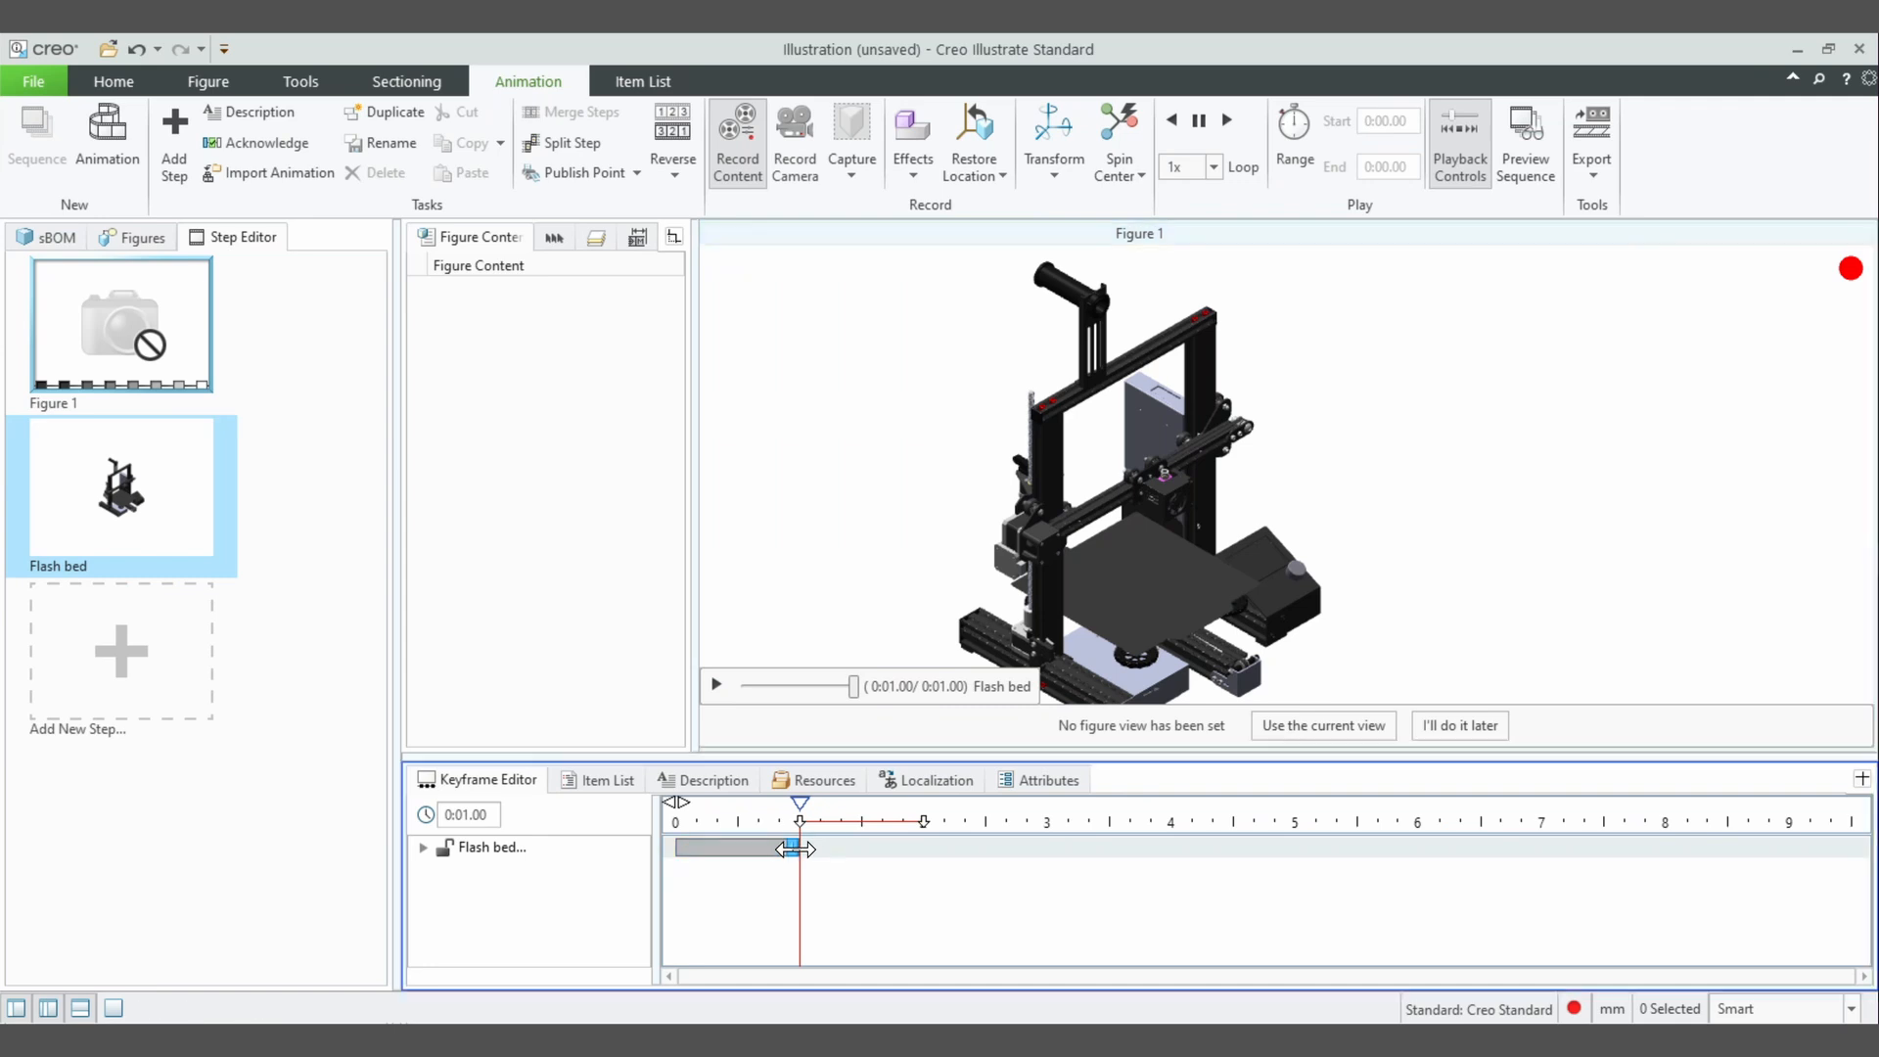
pyautogui.moveTo(800, 848); pyautogui.dragTo(1050, 848)
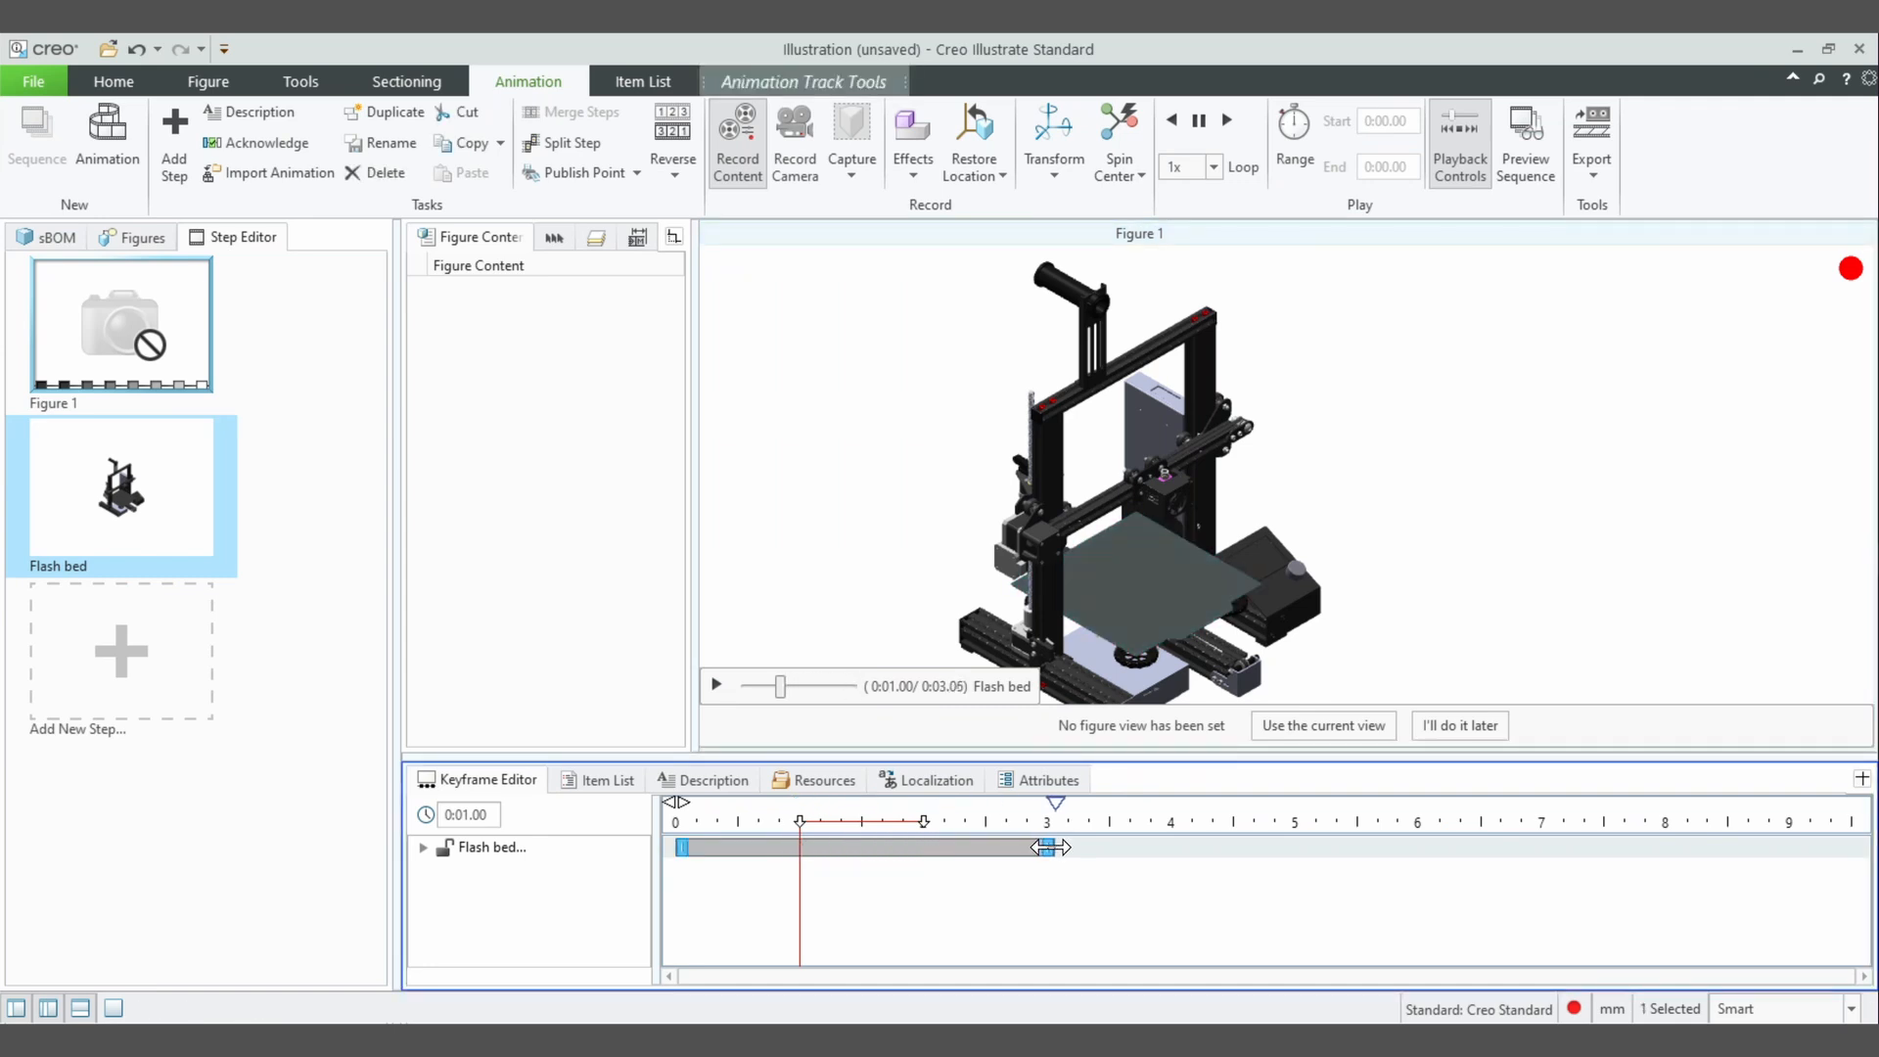
pyautogui.moveTo(768, 684); pyautogui.dragTo(729, 691)
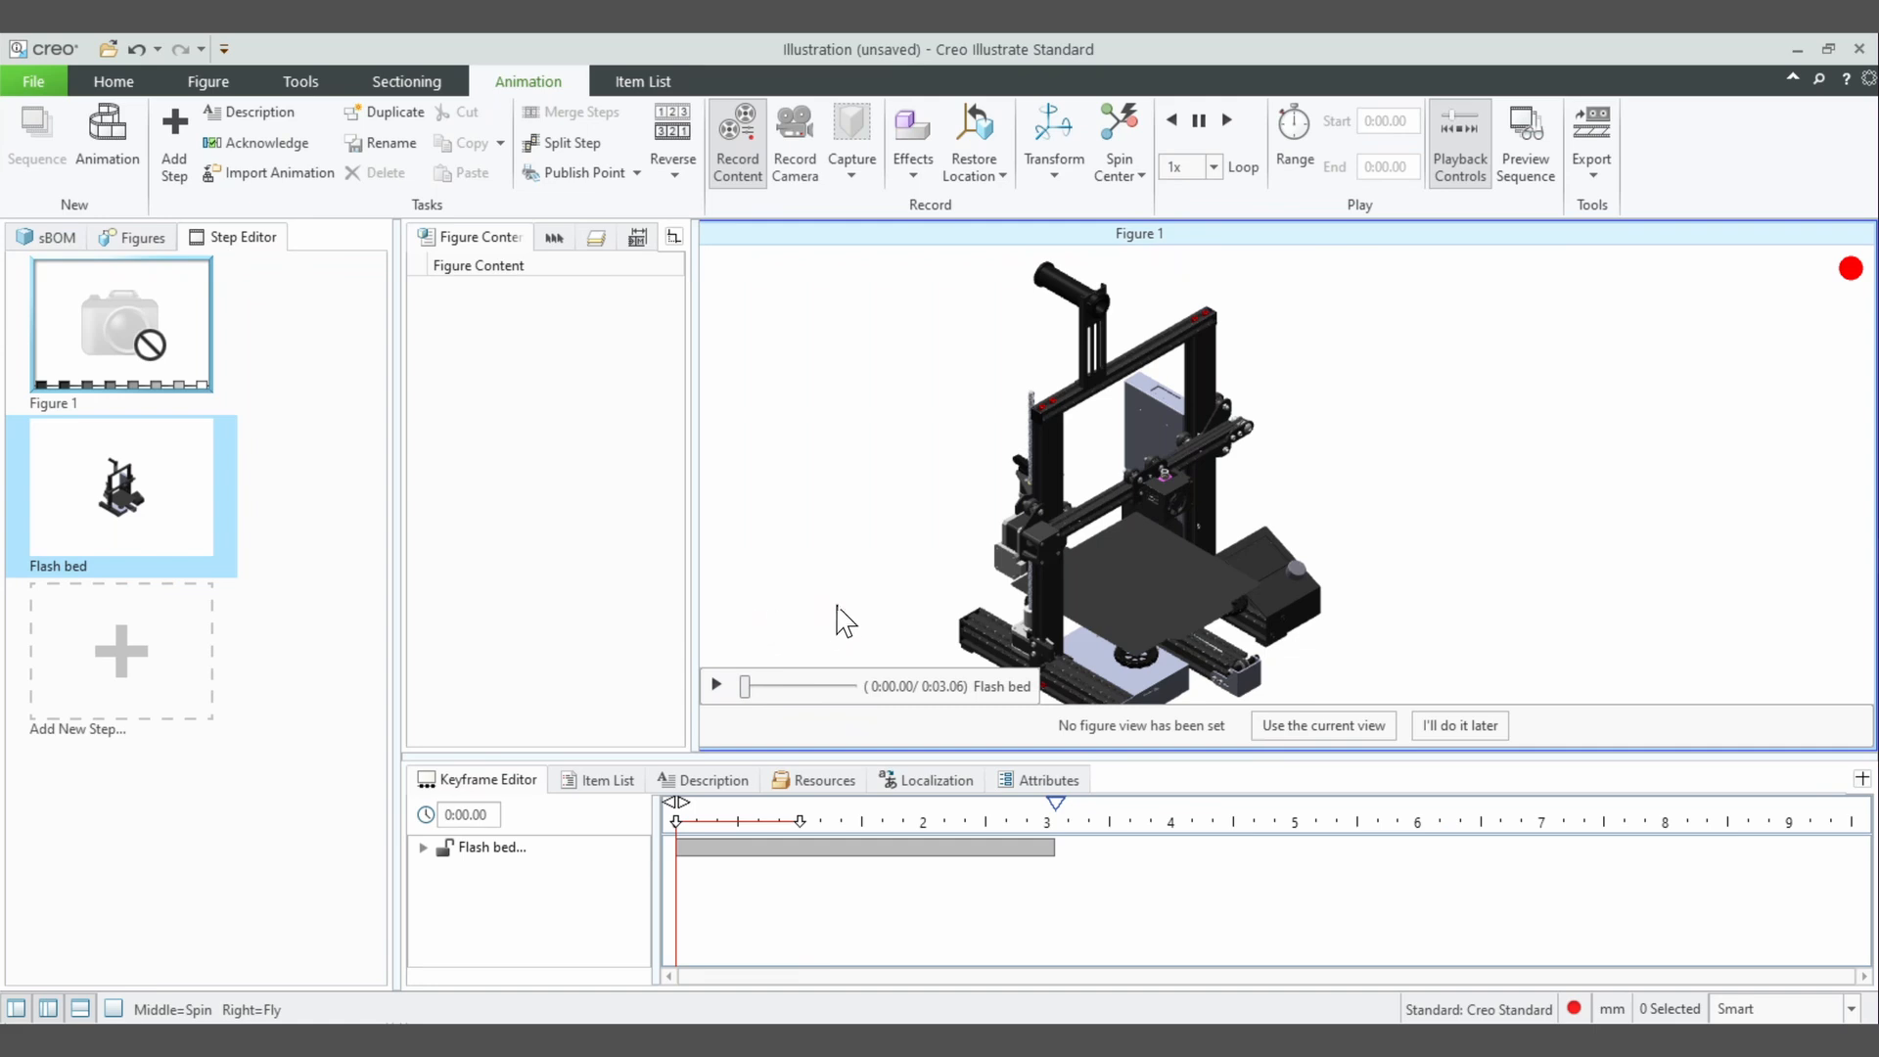
# - Apply an Unscrew effect to the spool part CUT-EXTRUDE2.PRT, lasting about 2 seconds from 3.06 s, and expand the Flash bed tracks
pyautogui.click(1081, 296)
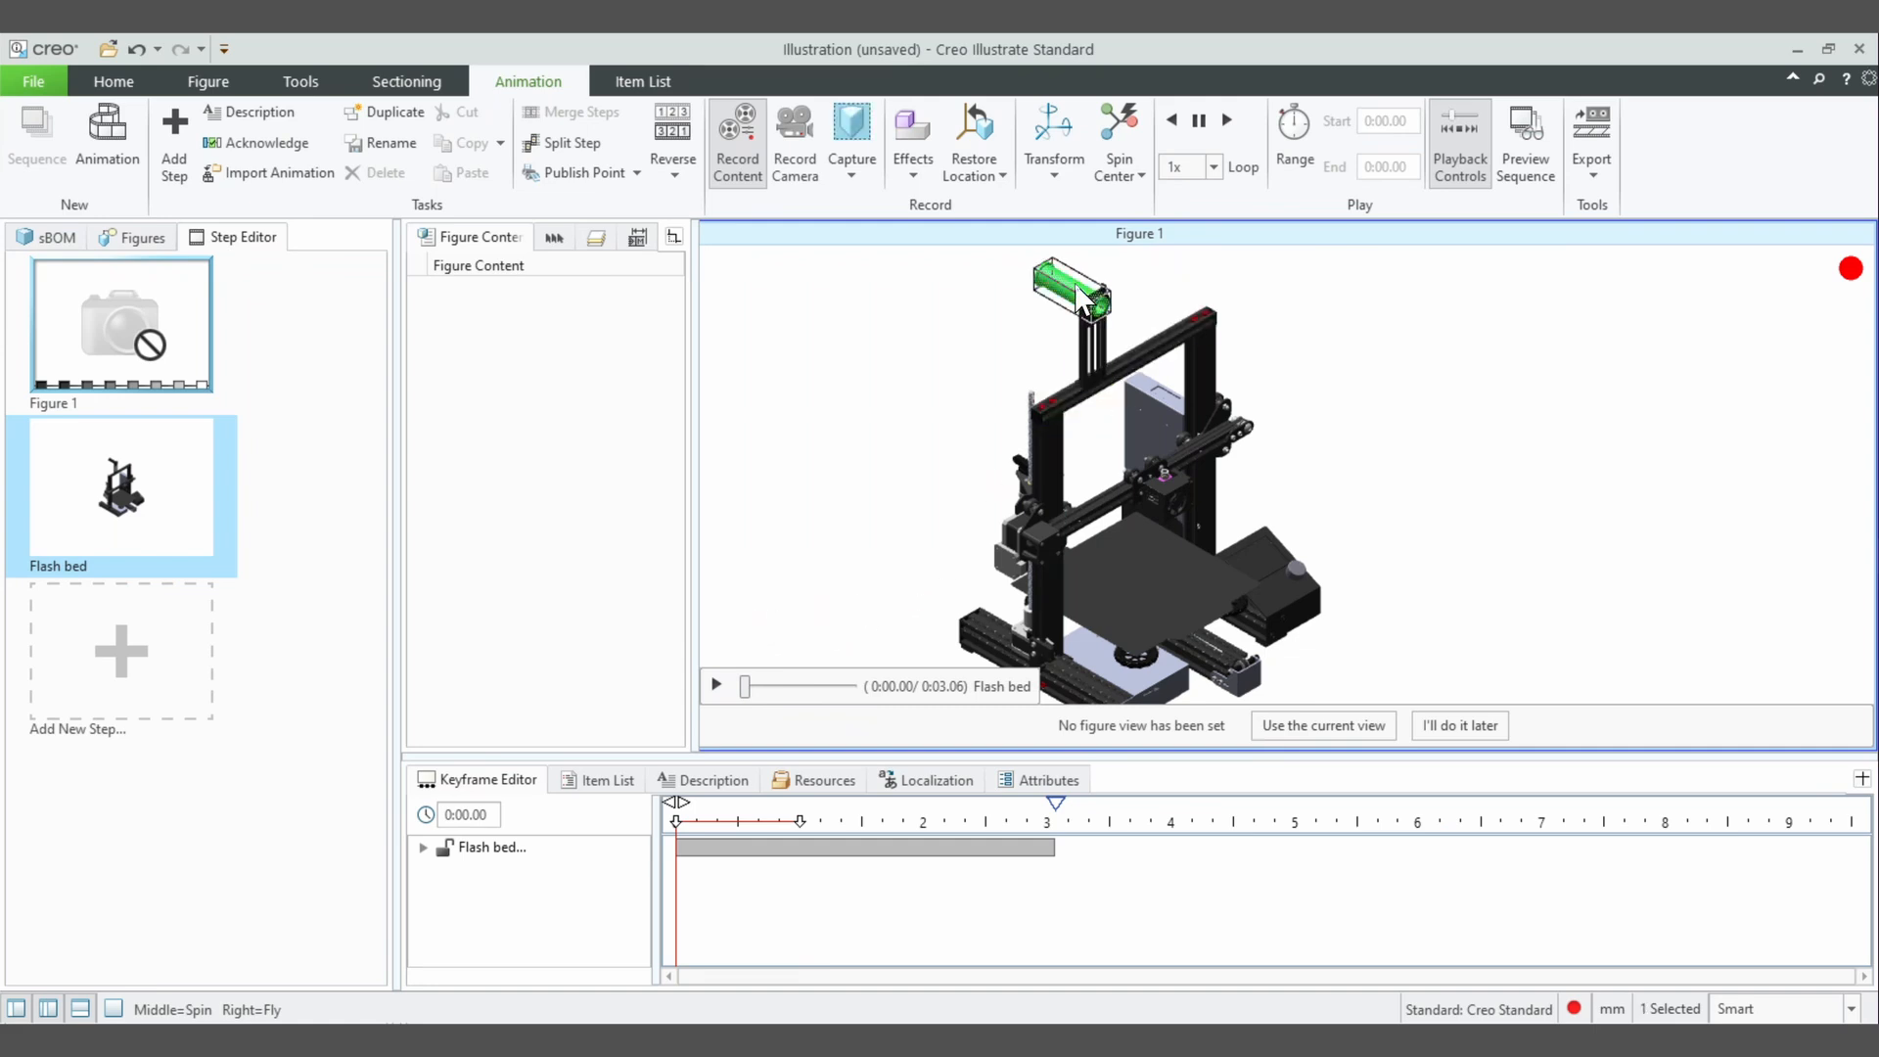
pyautogui.click(913, 147)
pyautogui.click(935, 404)
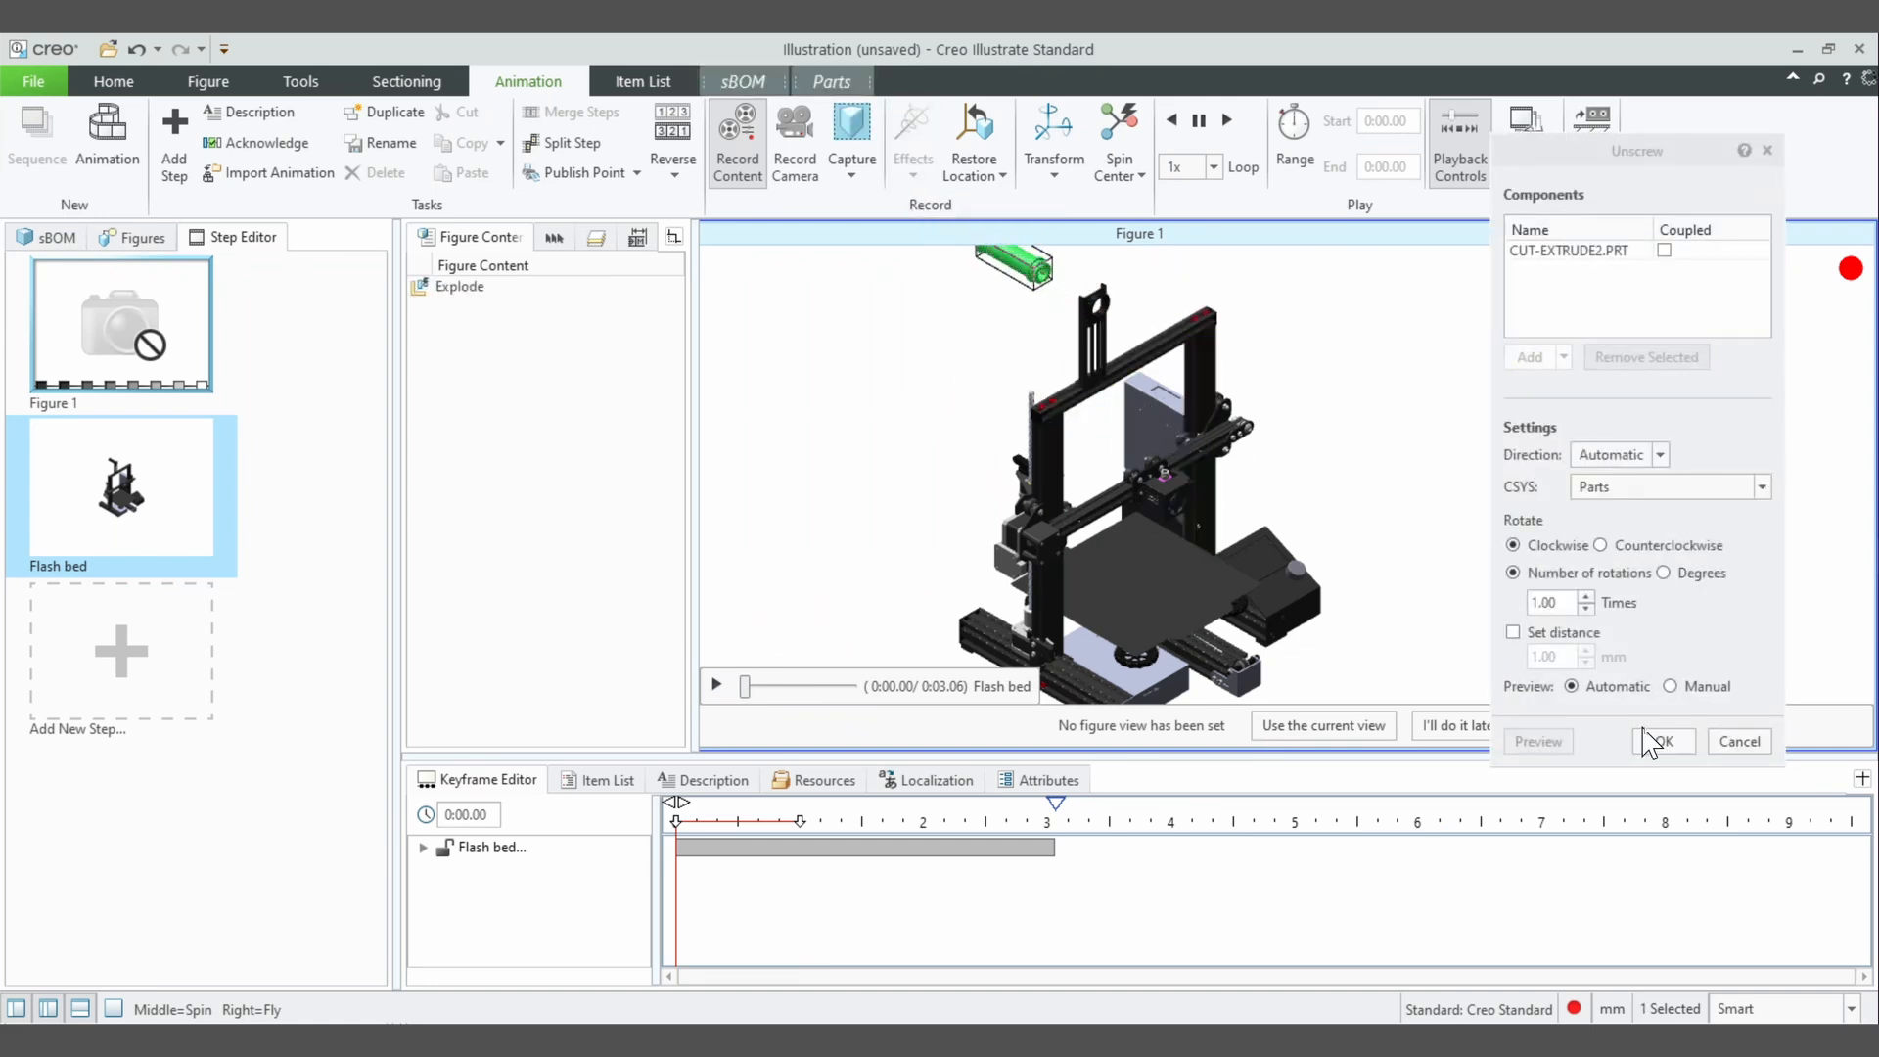
pyautogui.moveTo(801, 825); pyautogui.dragTo(920, 823)
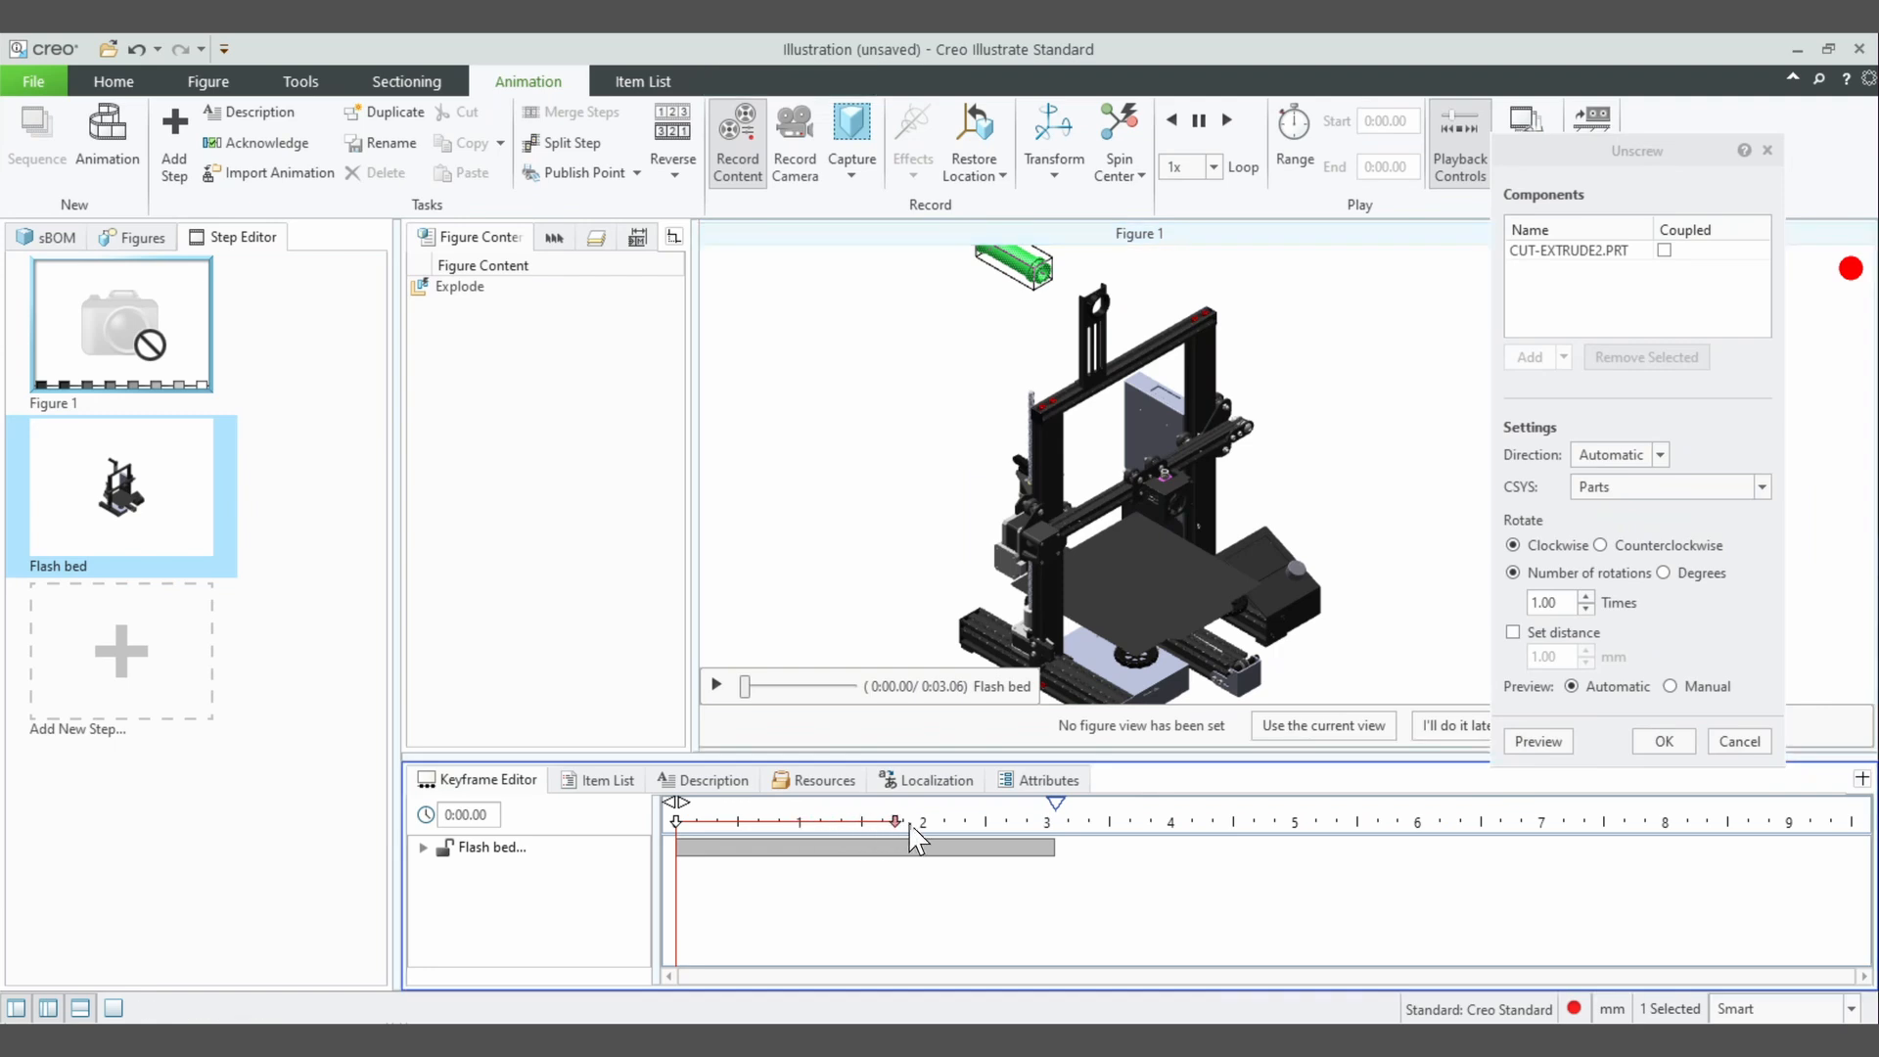
pyautogui.moveTo(677, 825); pyautogui.dragTo(1065, 827)
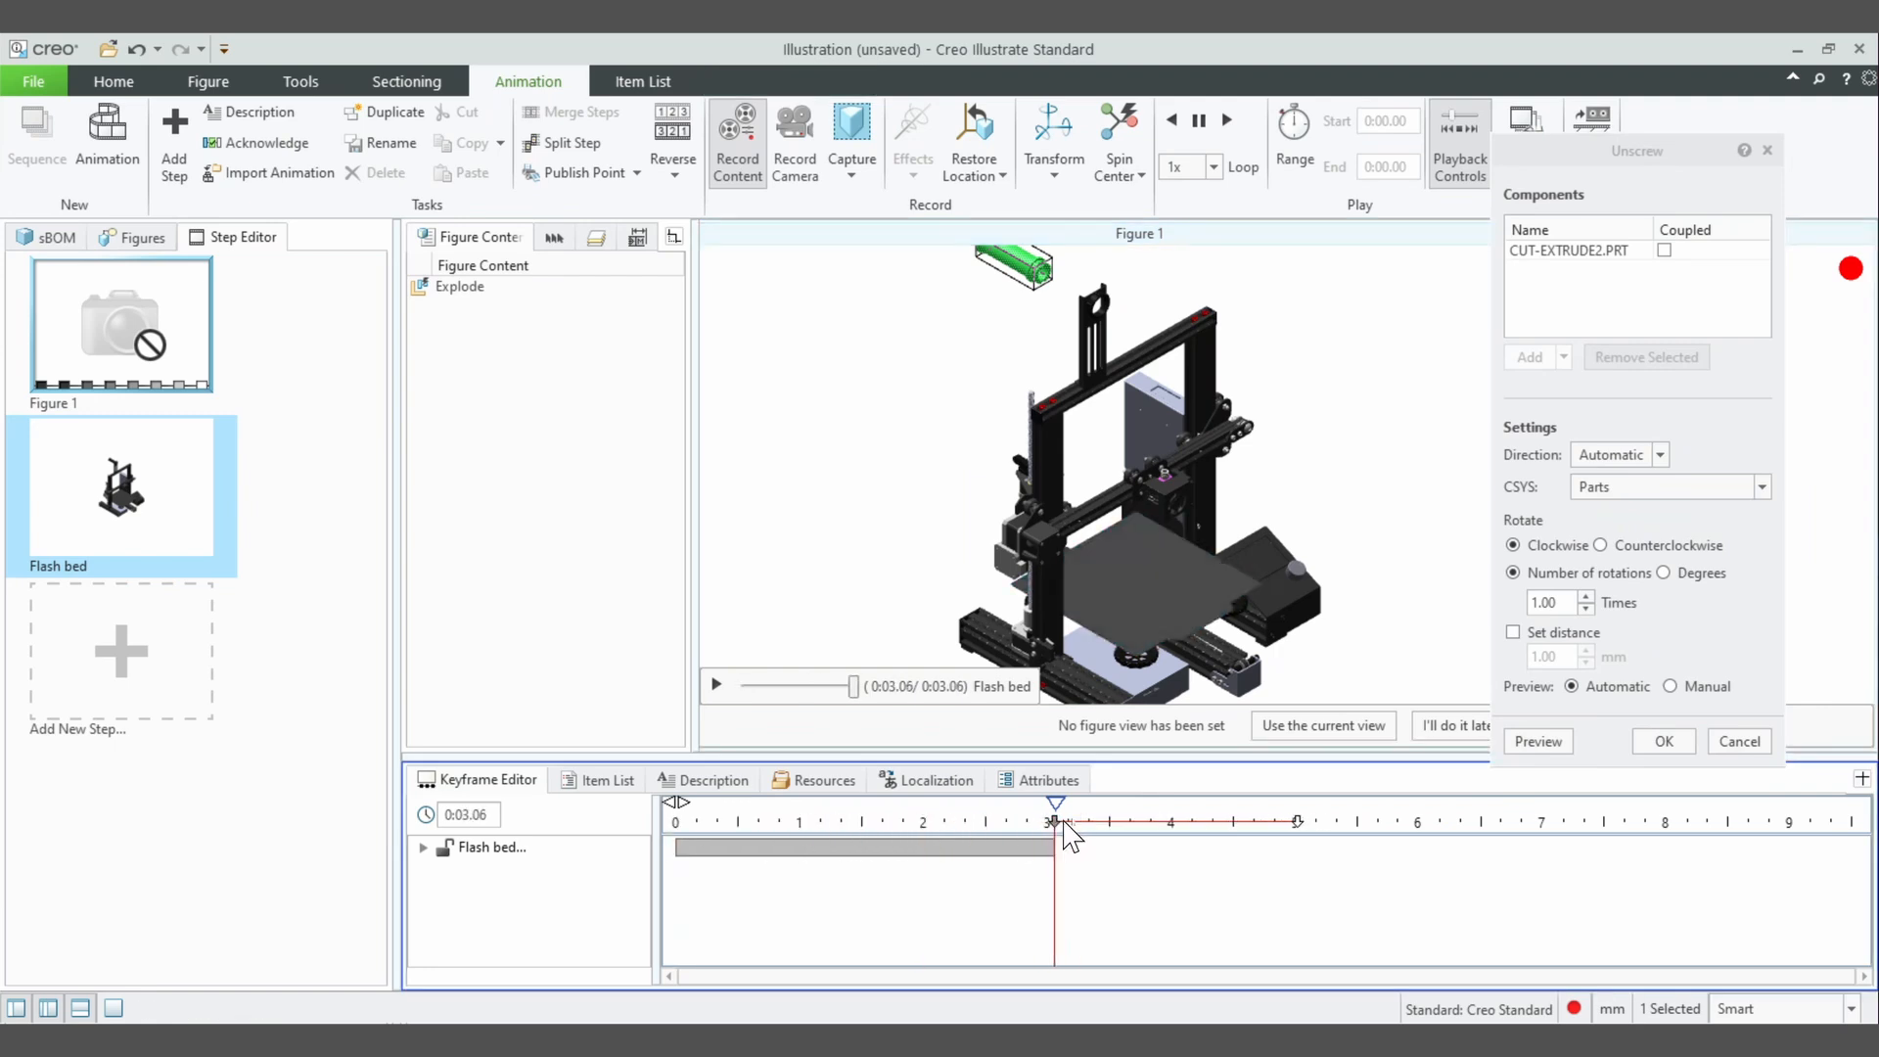
pyautogui.click(1663, 741)
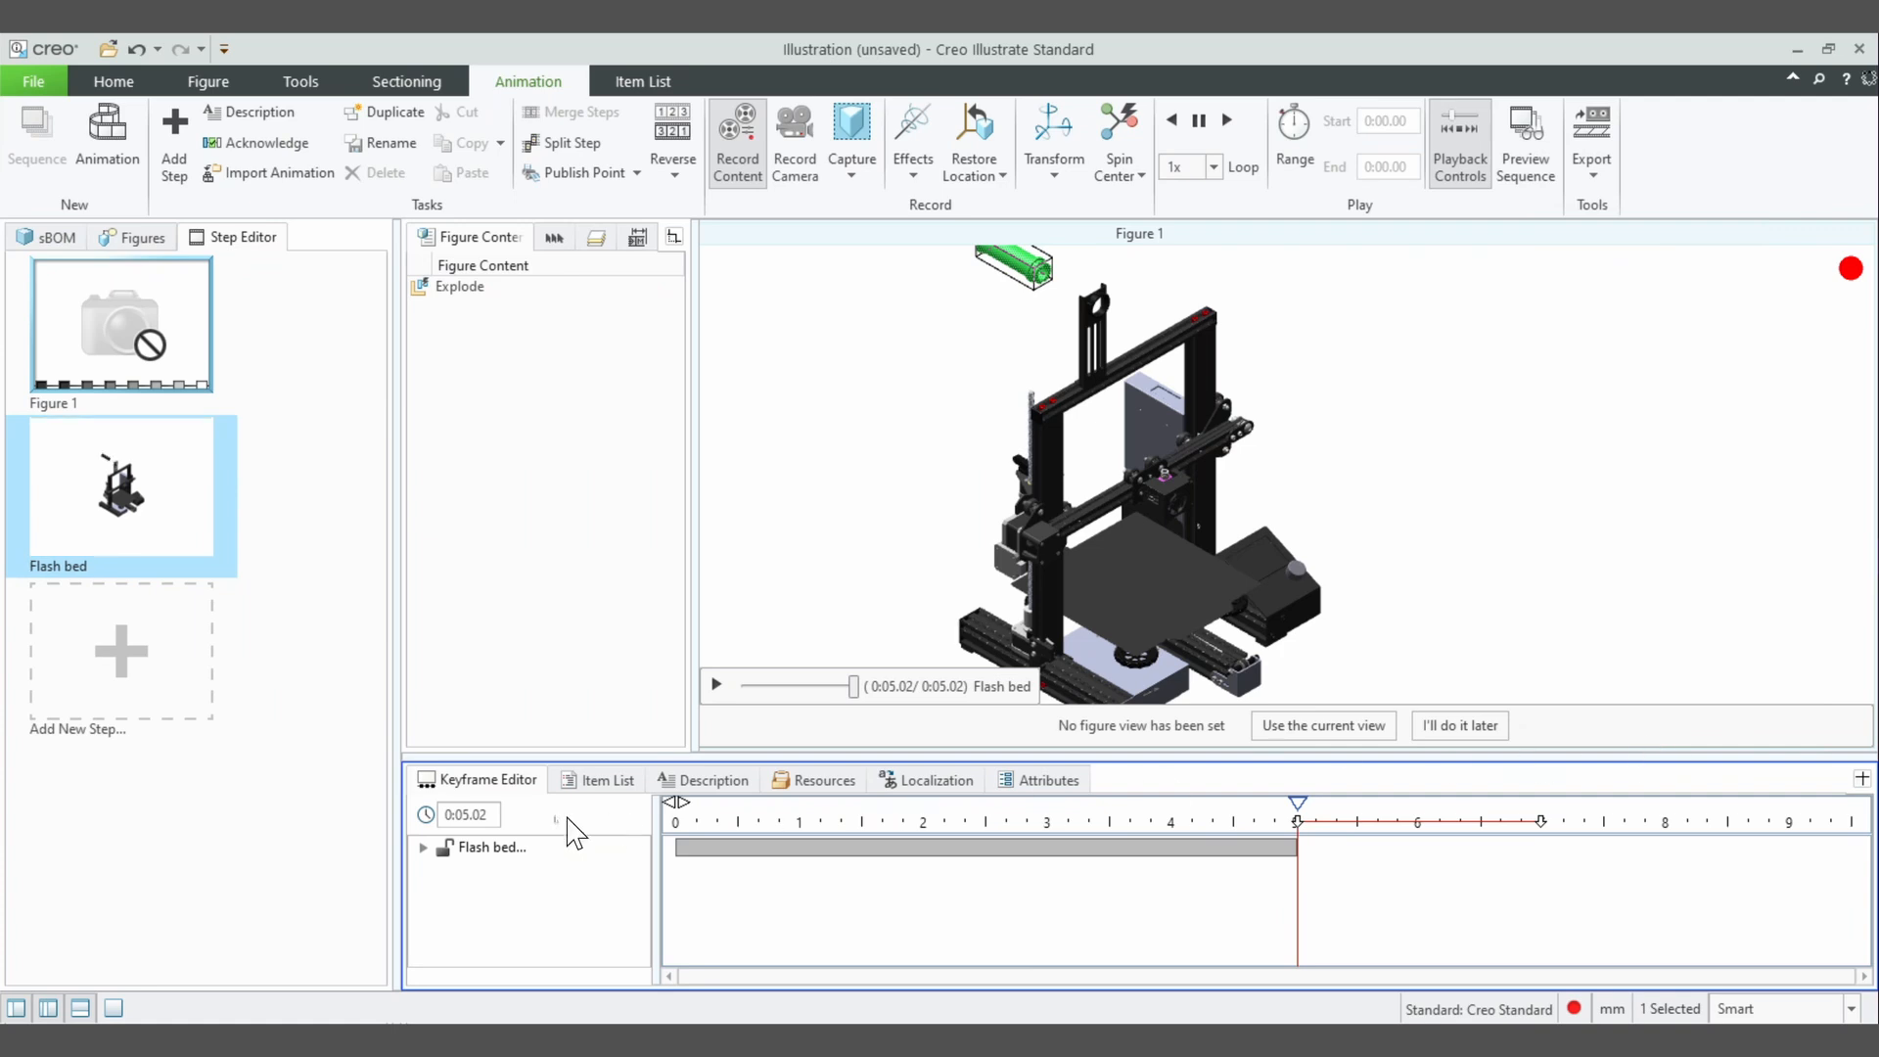
pyautogui.click(423, 847)
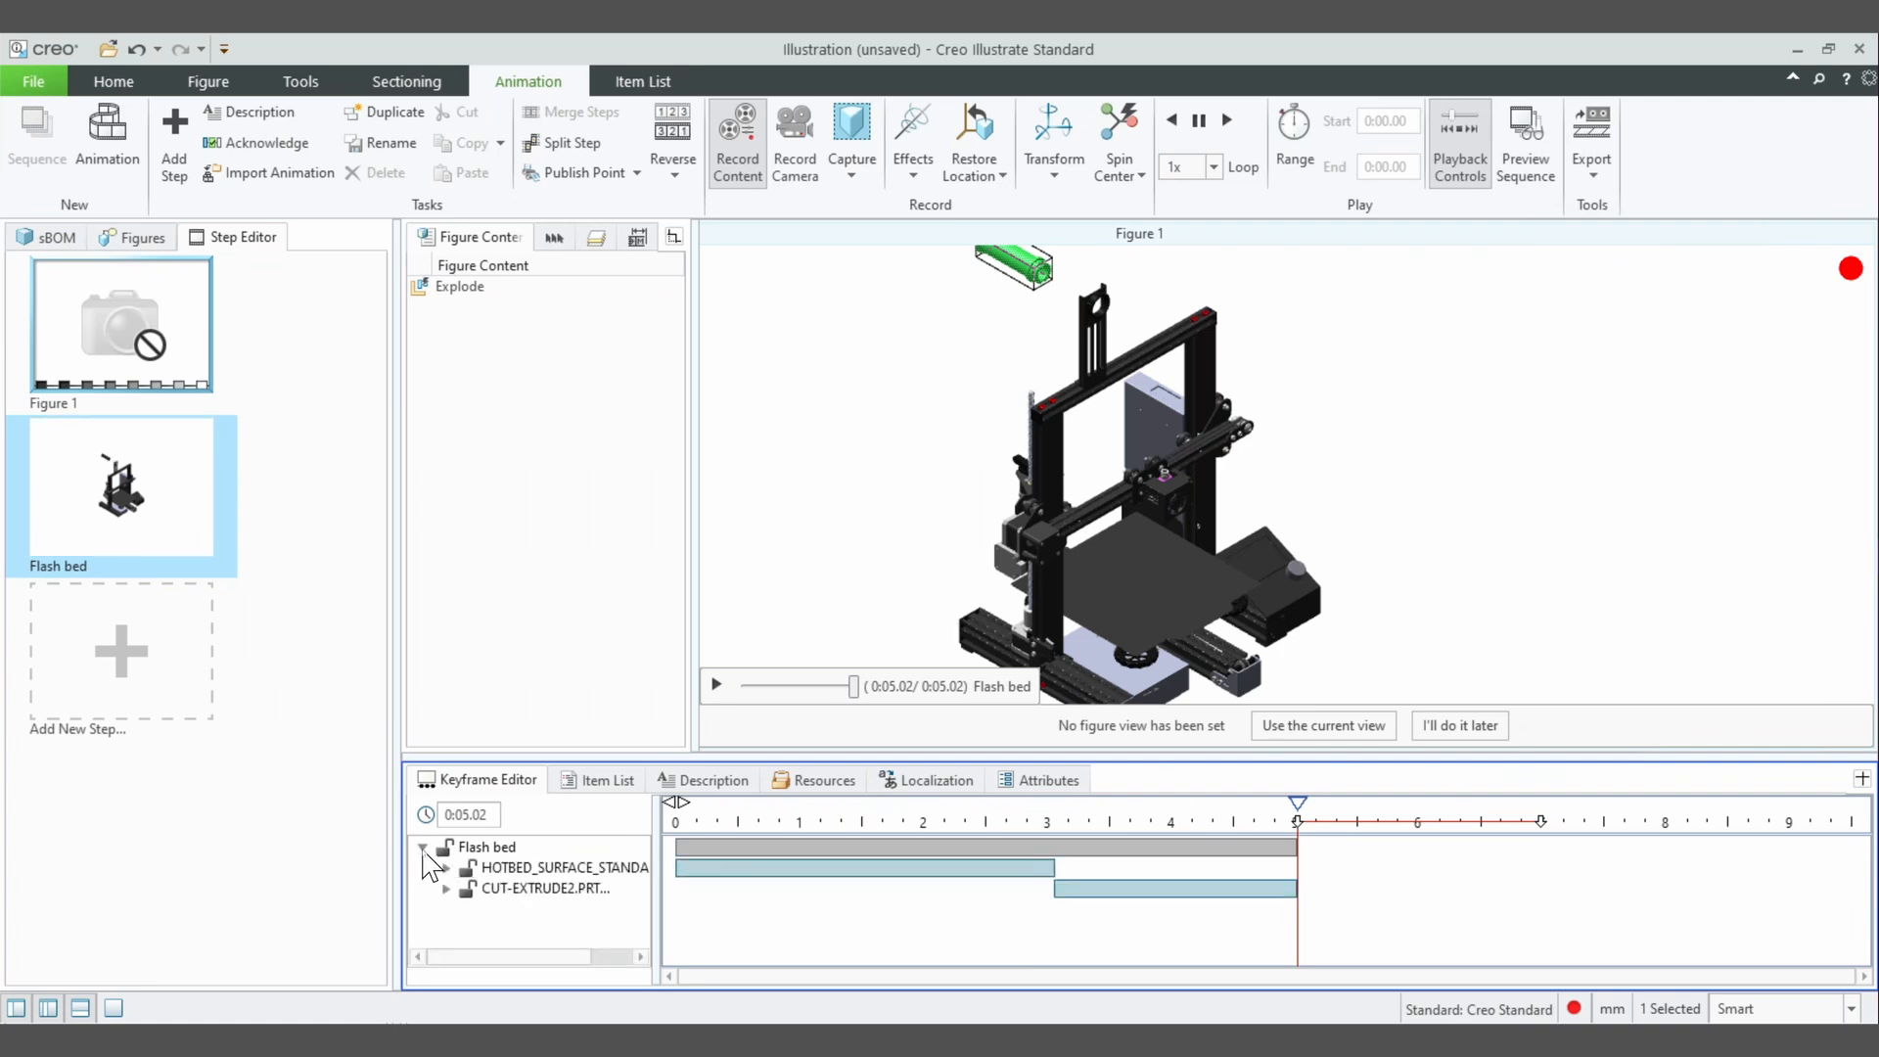
# - Add a second animation step and rename it "Move gantry"
pyautogui.click(120, 658)
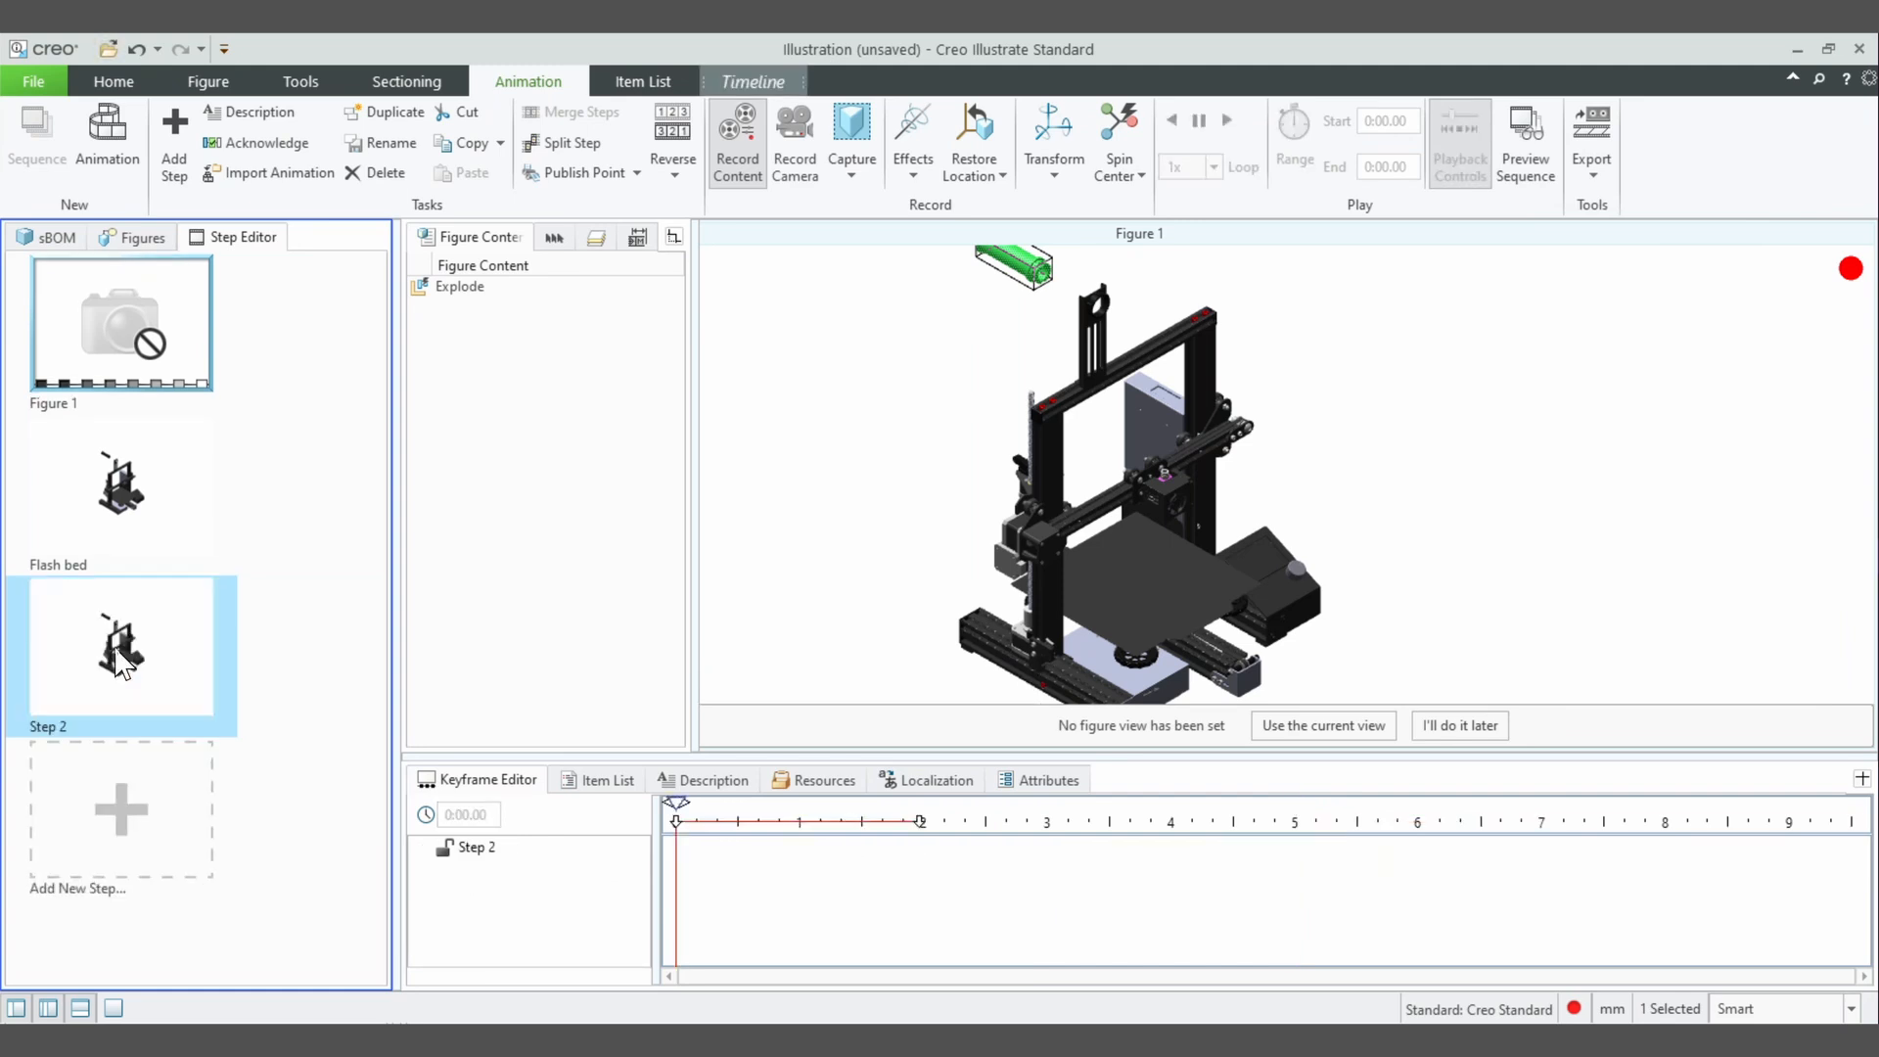
pyautogui.rightClick(117, 648)
pyautogui.click(246, 711)
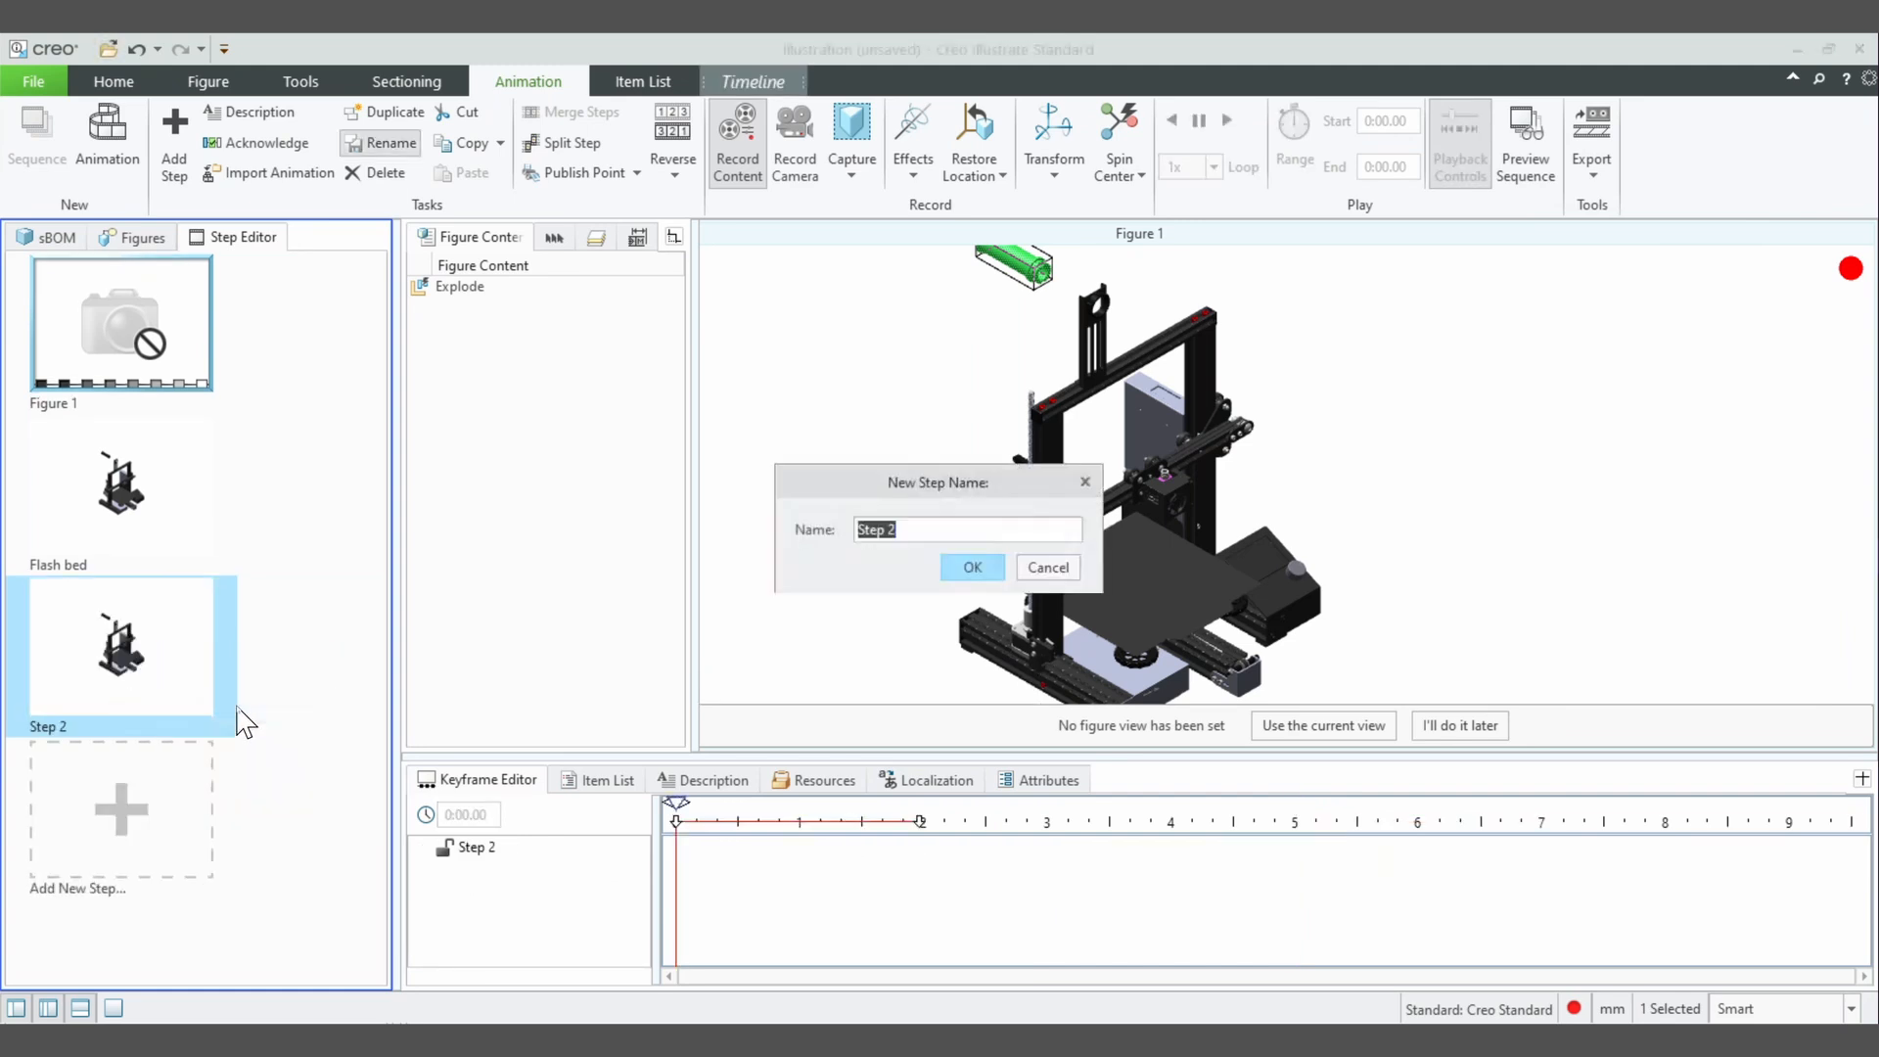
pyautogui.write('Move gantry')
pyautogui.press('Return')
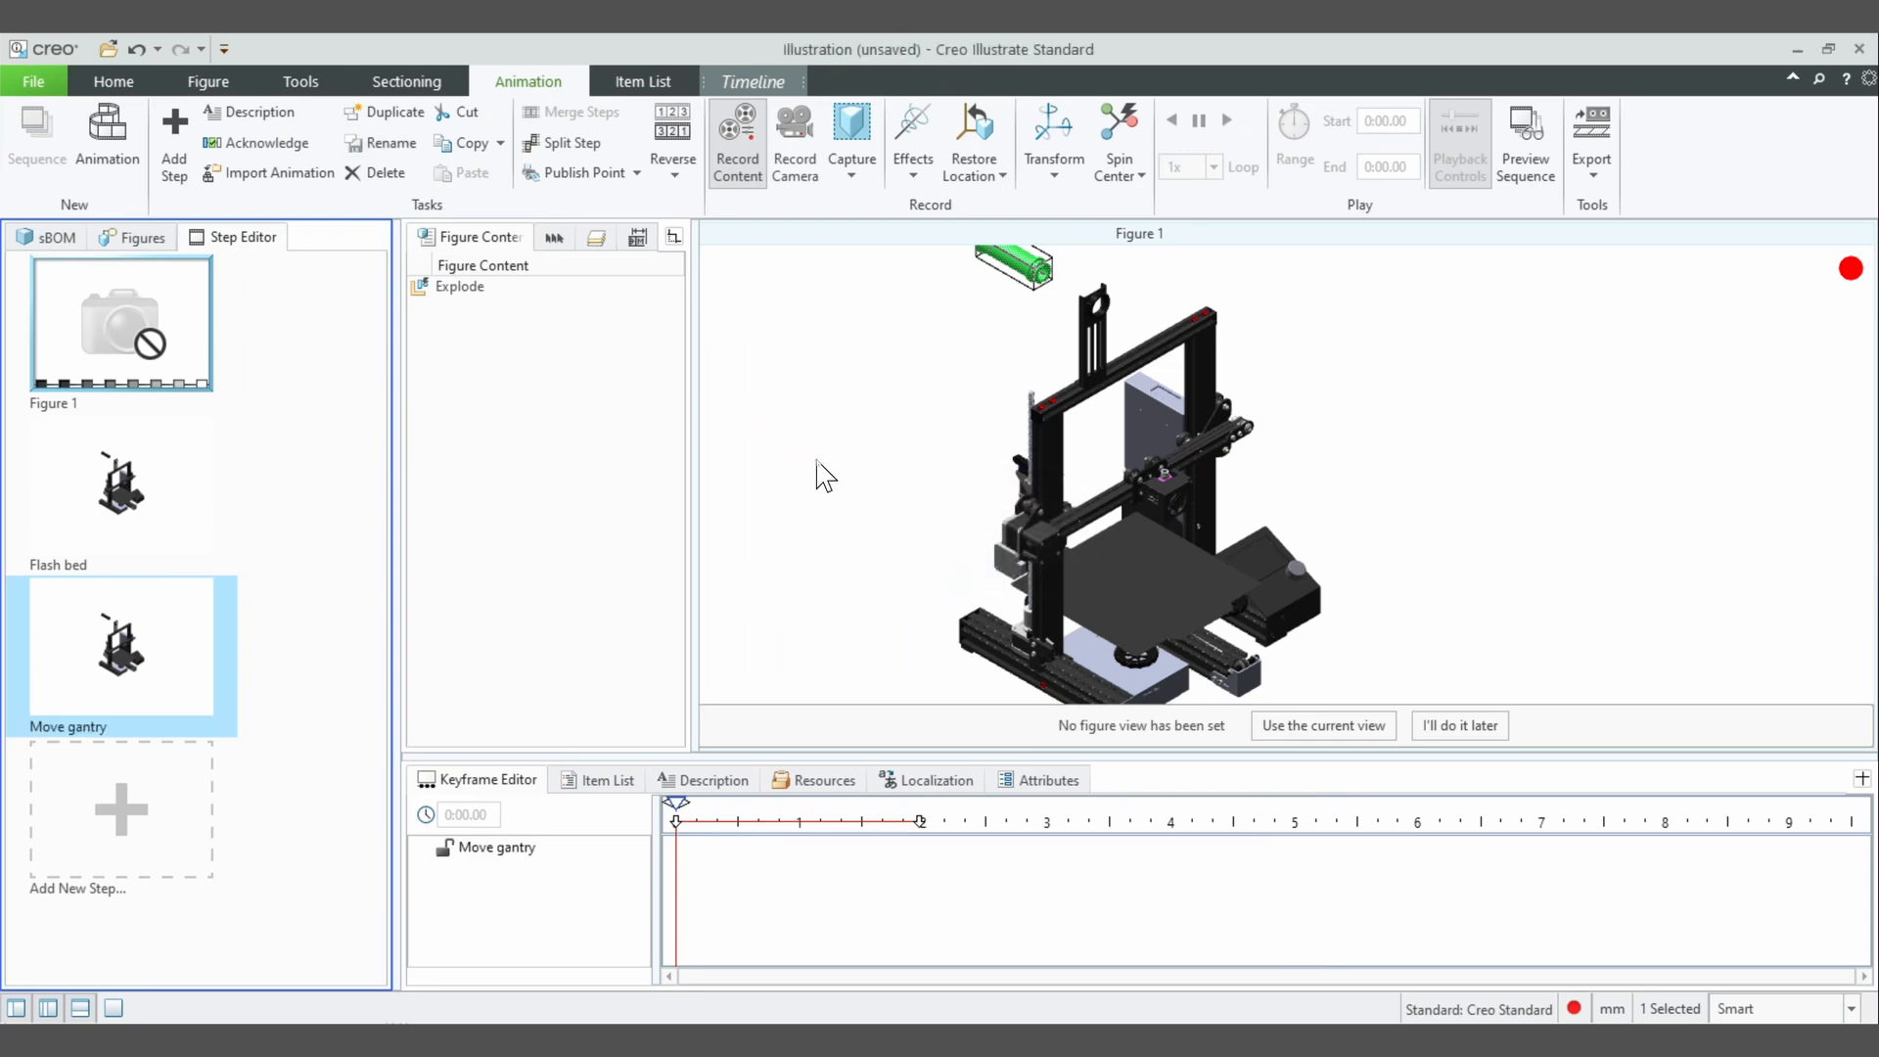
# - Turn the printer to a front view, select all gantry parts, and record a downward Transform to just above the bed
pyautogui.click(869, 562)
pyautogui.moveTo(873, 568); pyautogui.dragTo(846, 503, button='middle')
pyautogui.moveTo(1515, 497); pyautogui.dragTo(1211, 605, button='middle')
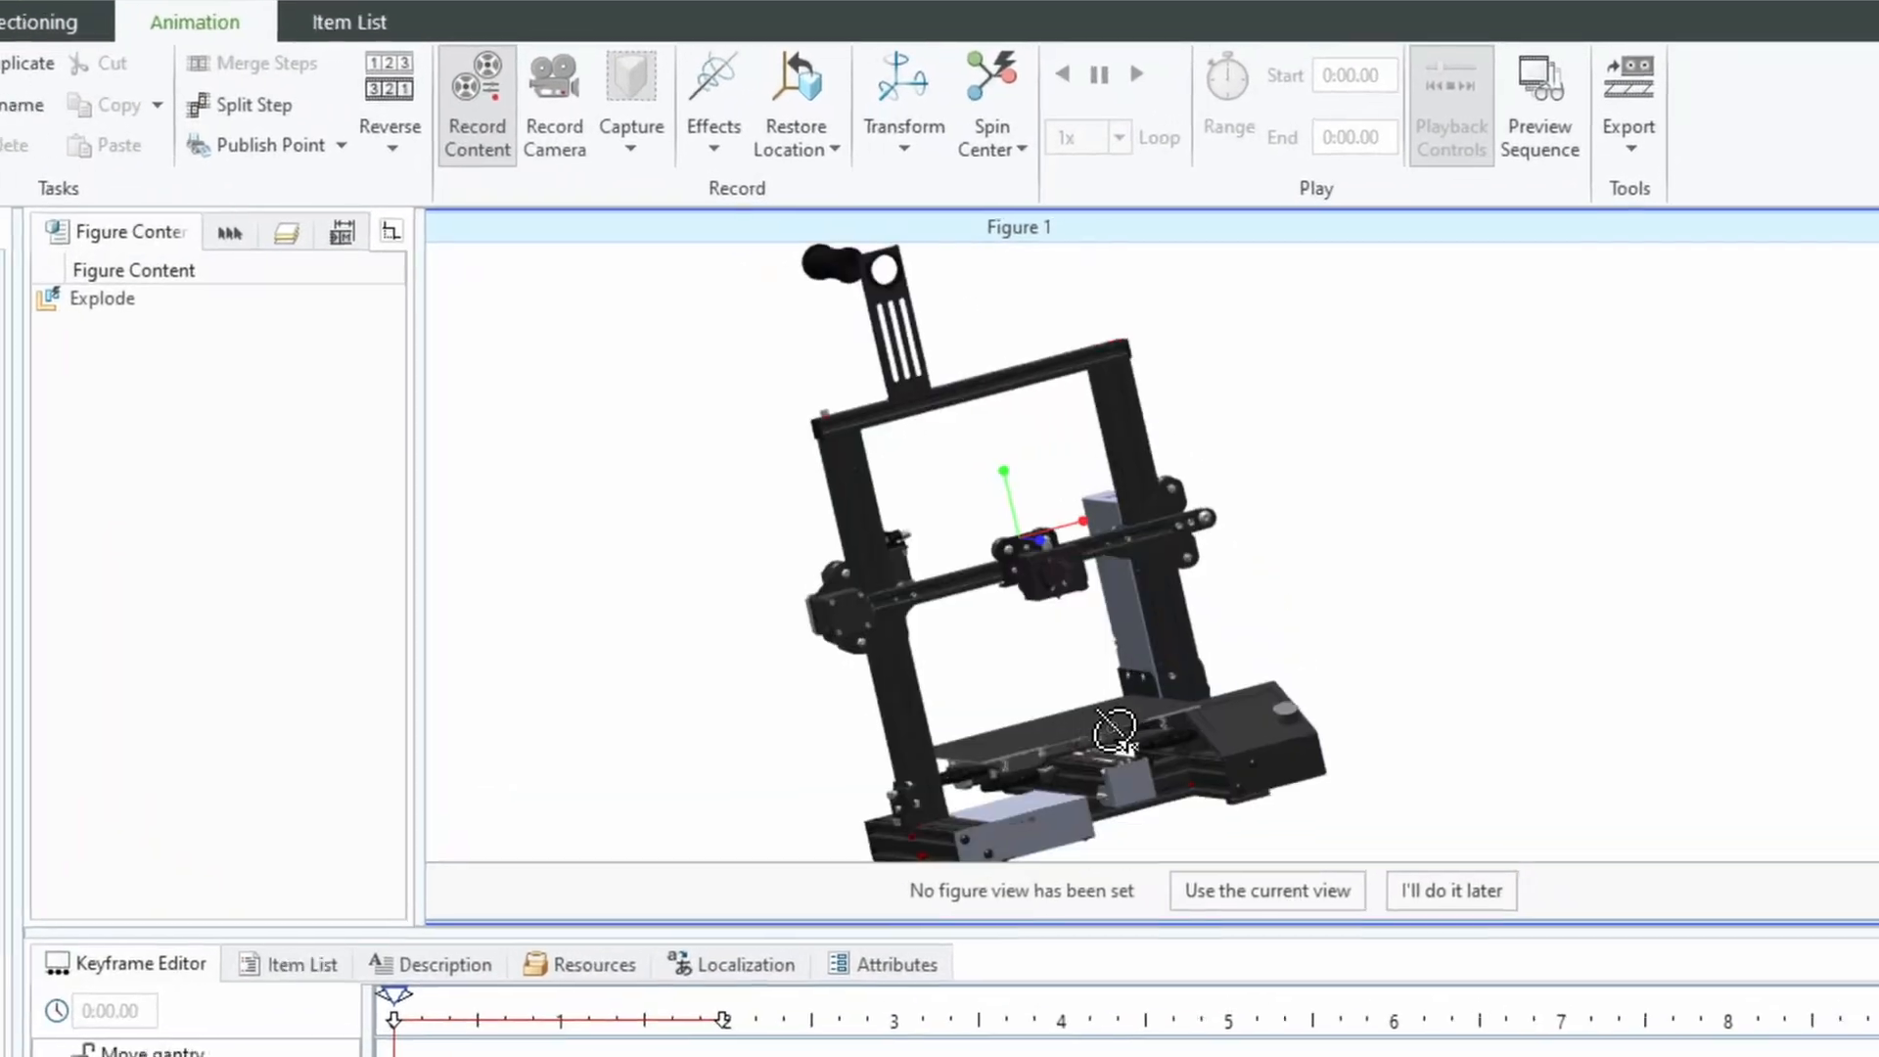
pyautogui.moveTo(1115, 729); pyautogui.dragTo(1116, 750, button='middle')
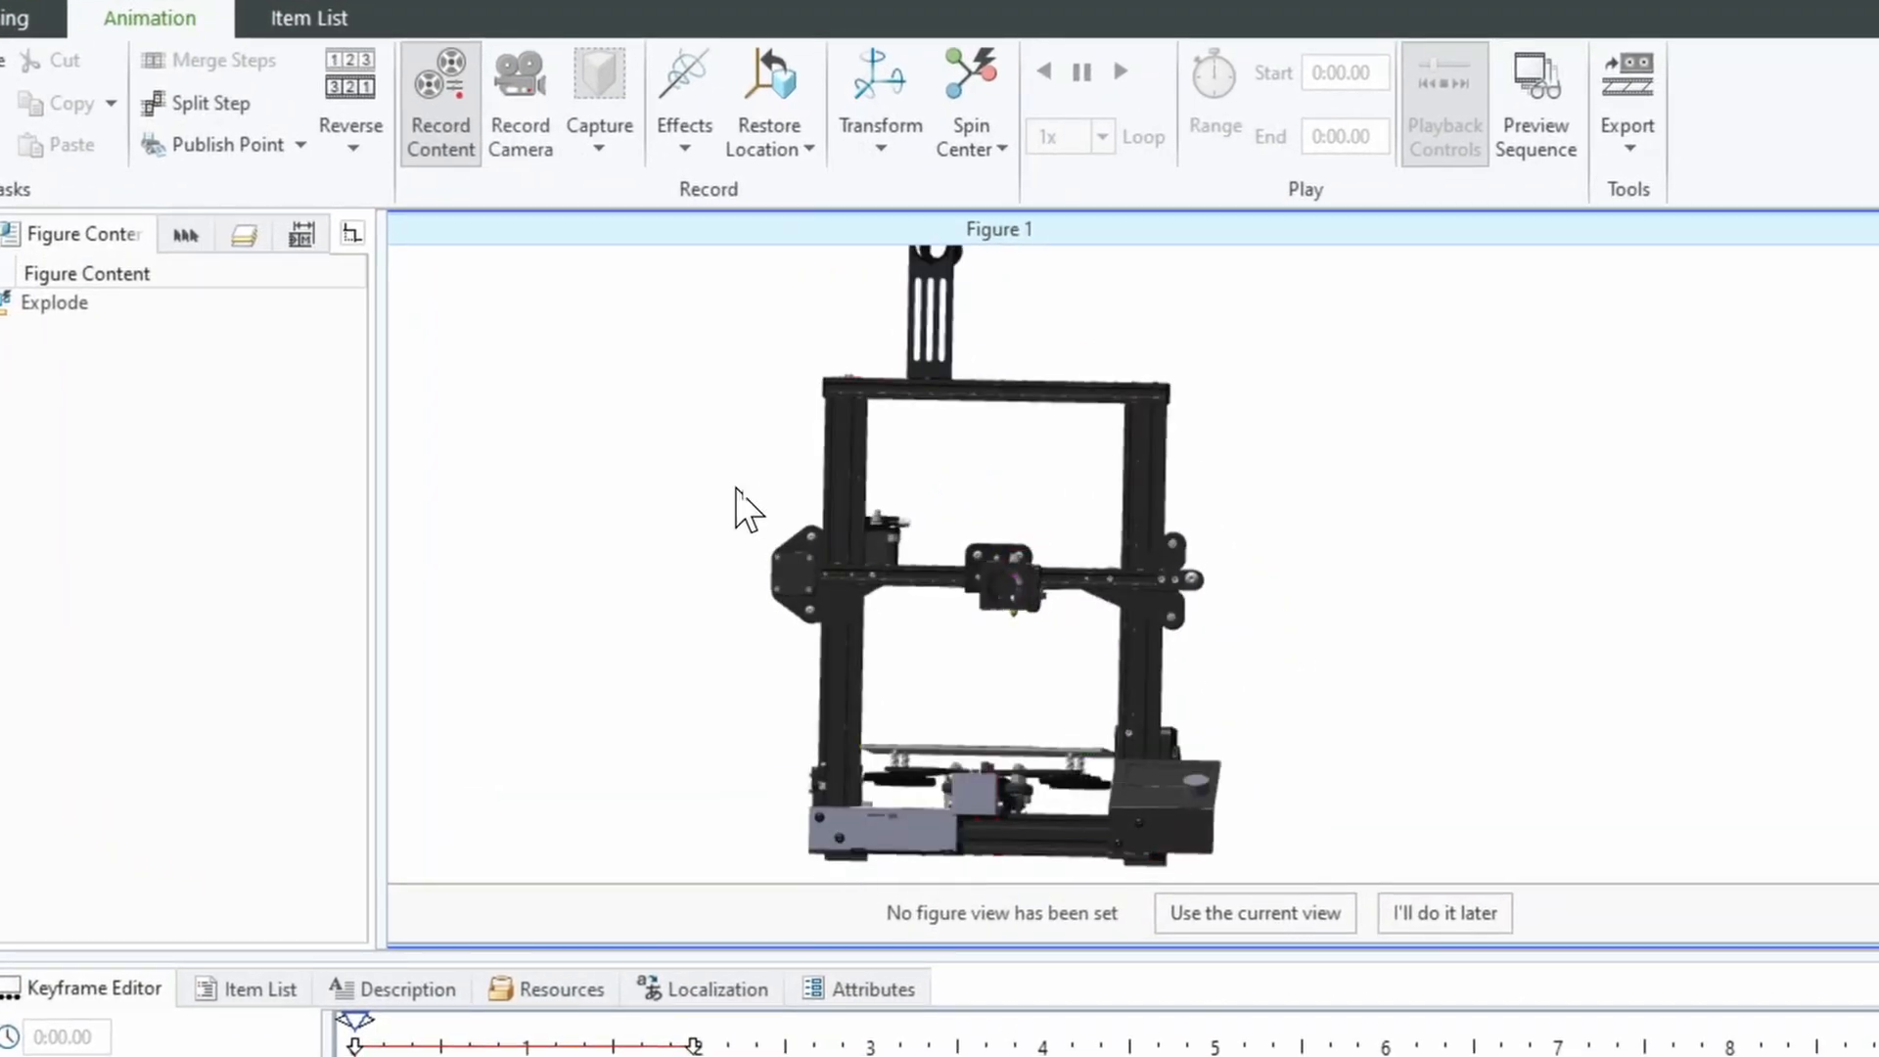
pyautogui.moveTo(725, 482); pyautogui.dragTo(1274, 666)
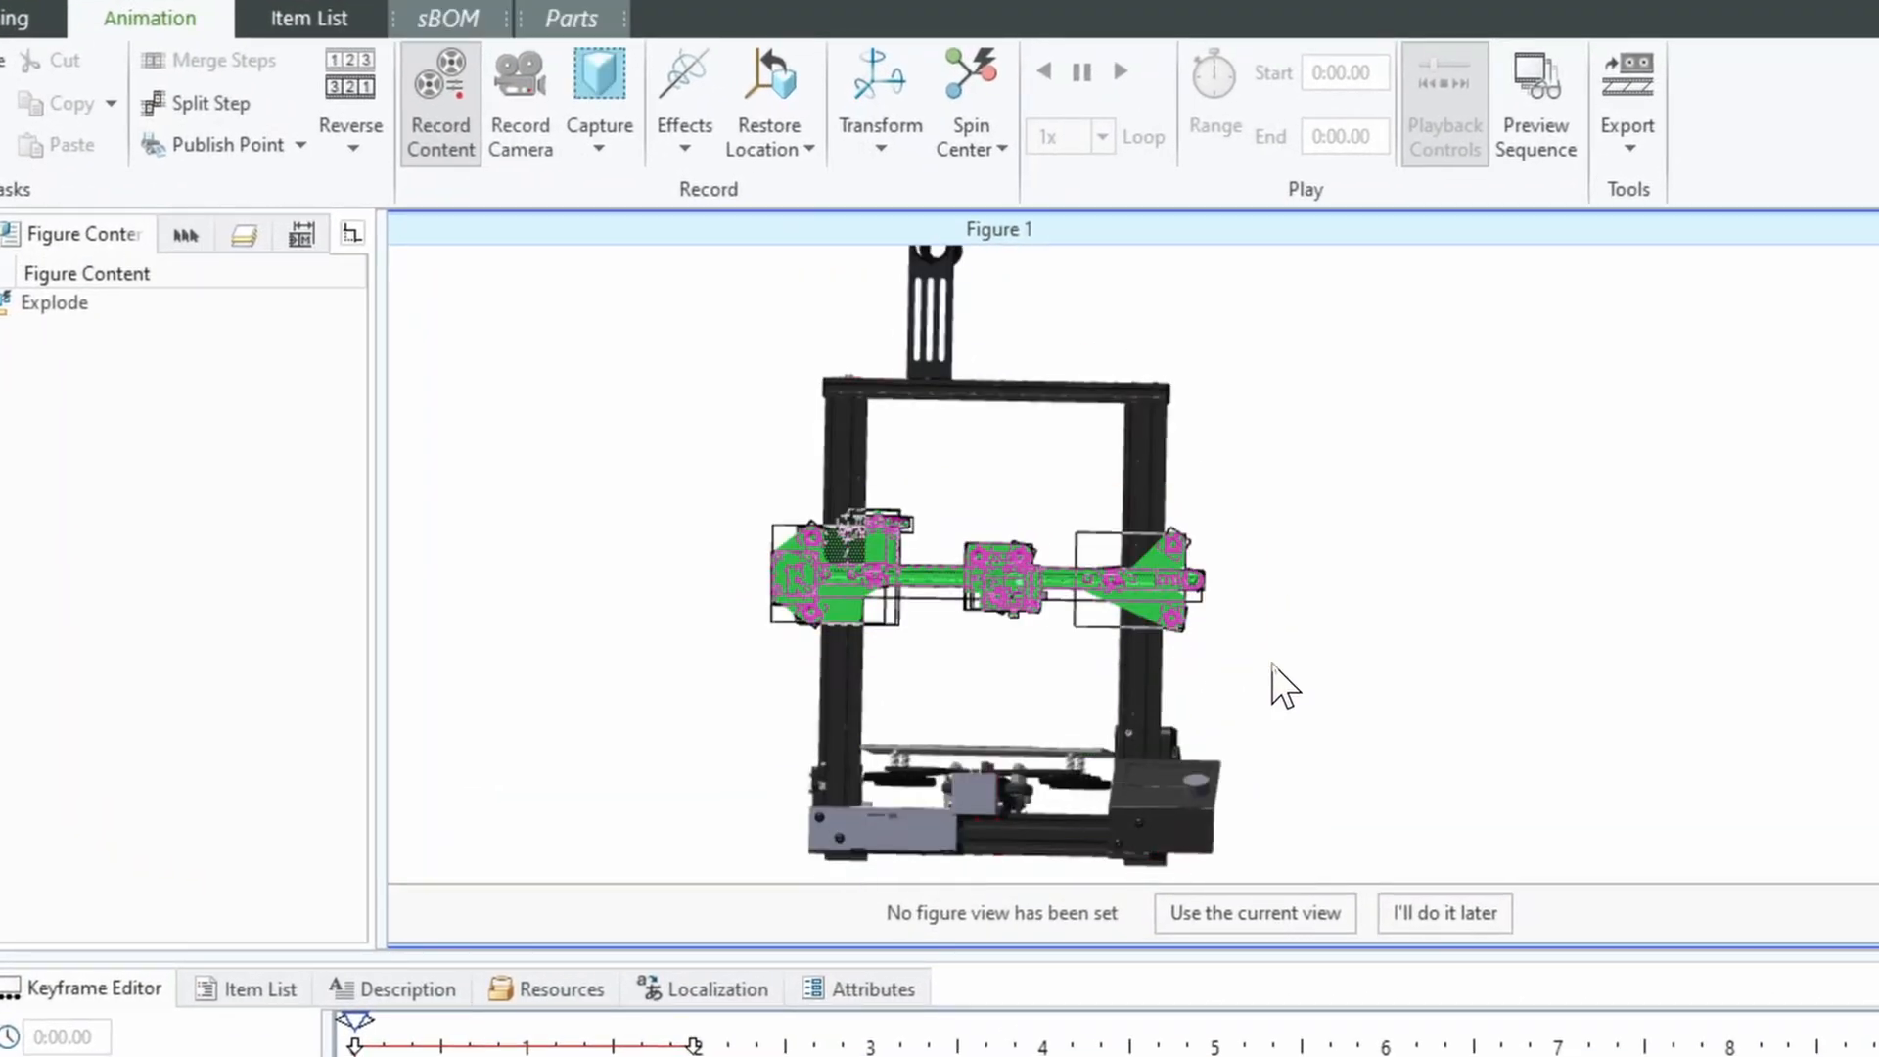
pyautogui.click(880, 84)
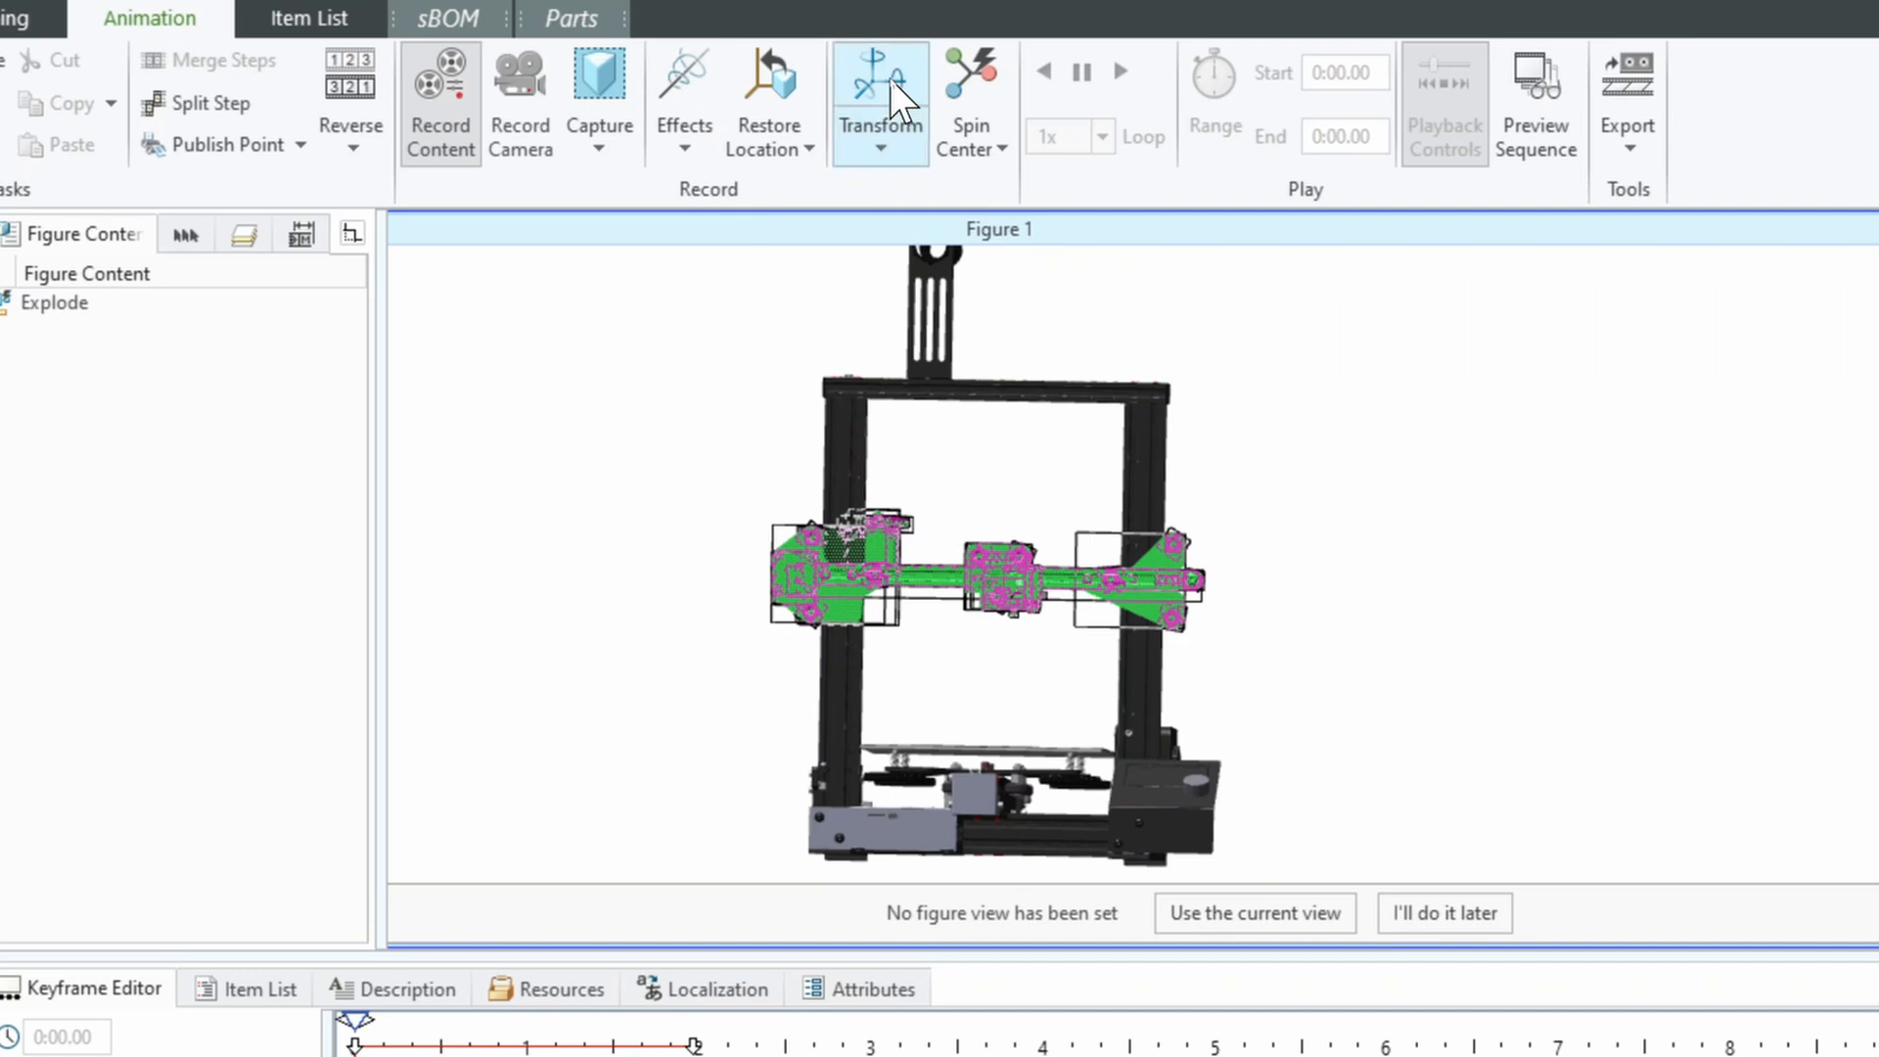
pyautogui.moveTo(989, 365); pyautogui.dragTo(1057, 426)
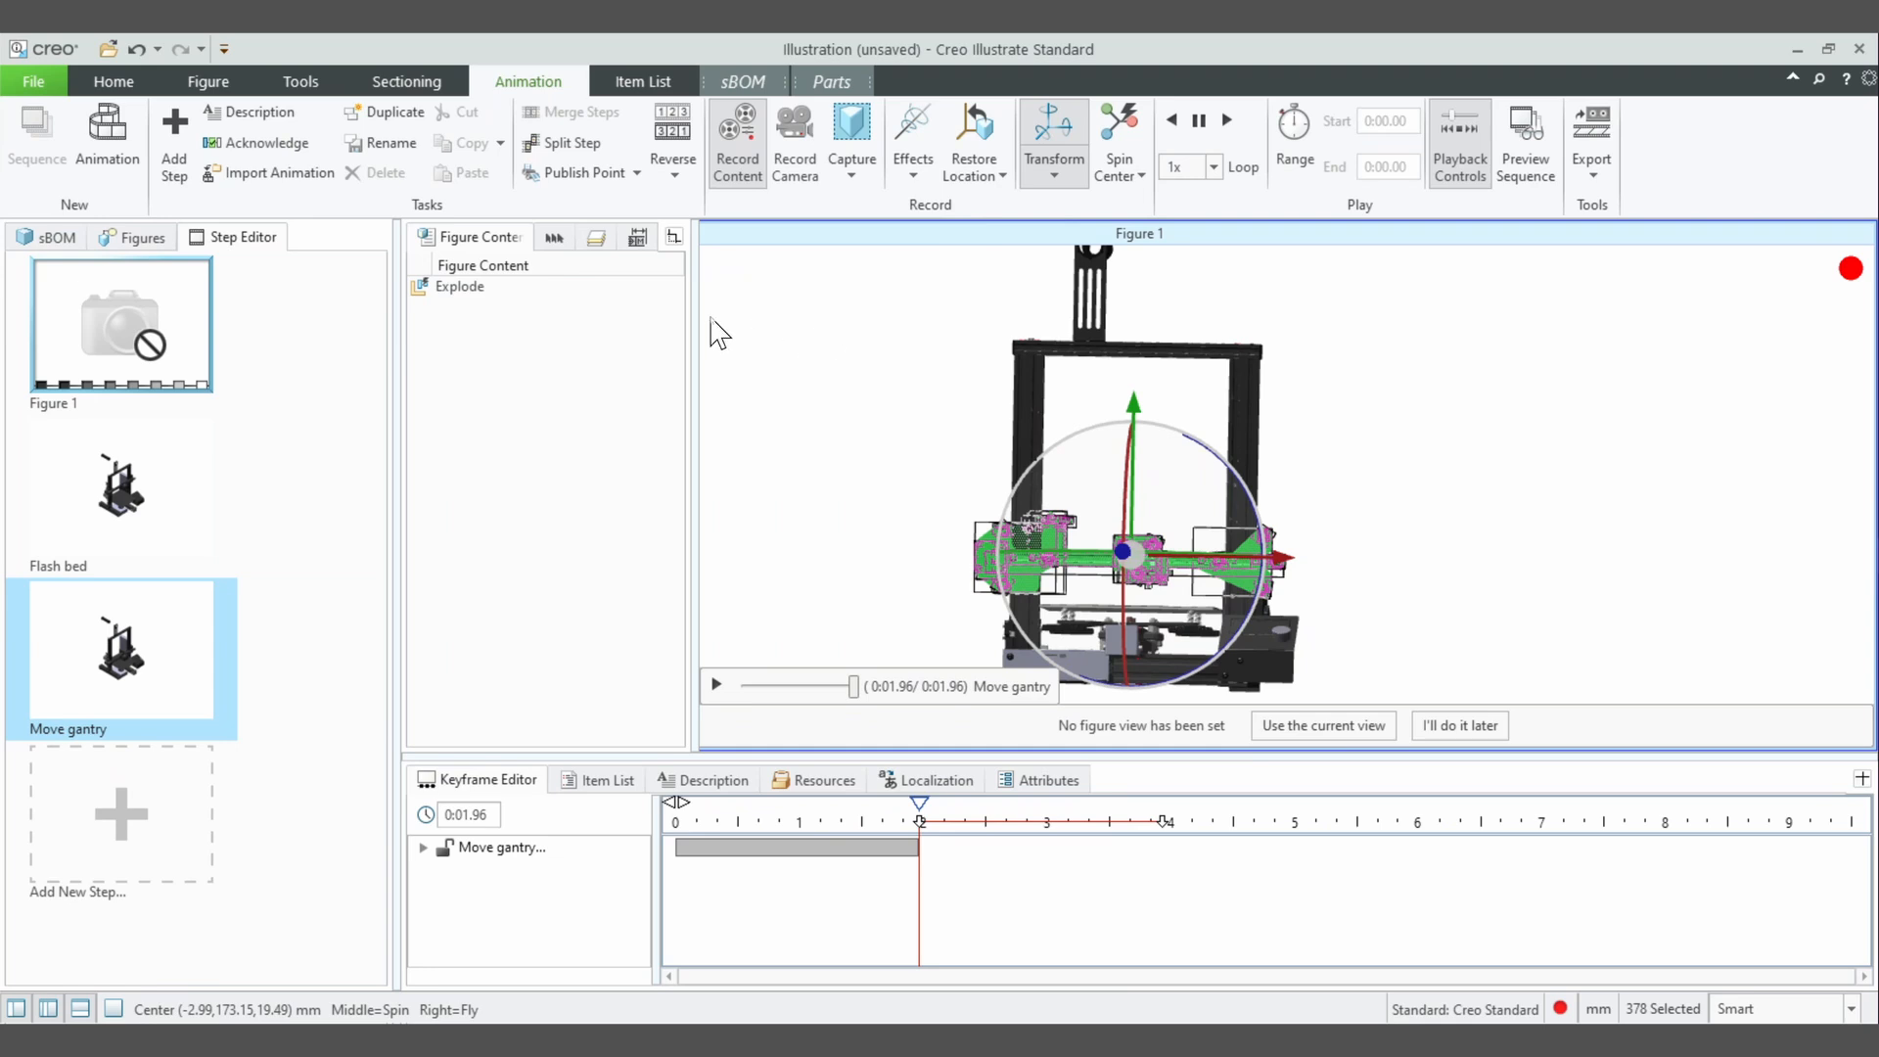
# - Create a selection set named "Gantry" from the selected gantry parts in the sBOM
pyautogui.click(54, 237)
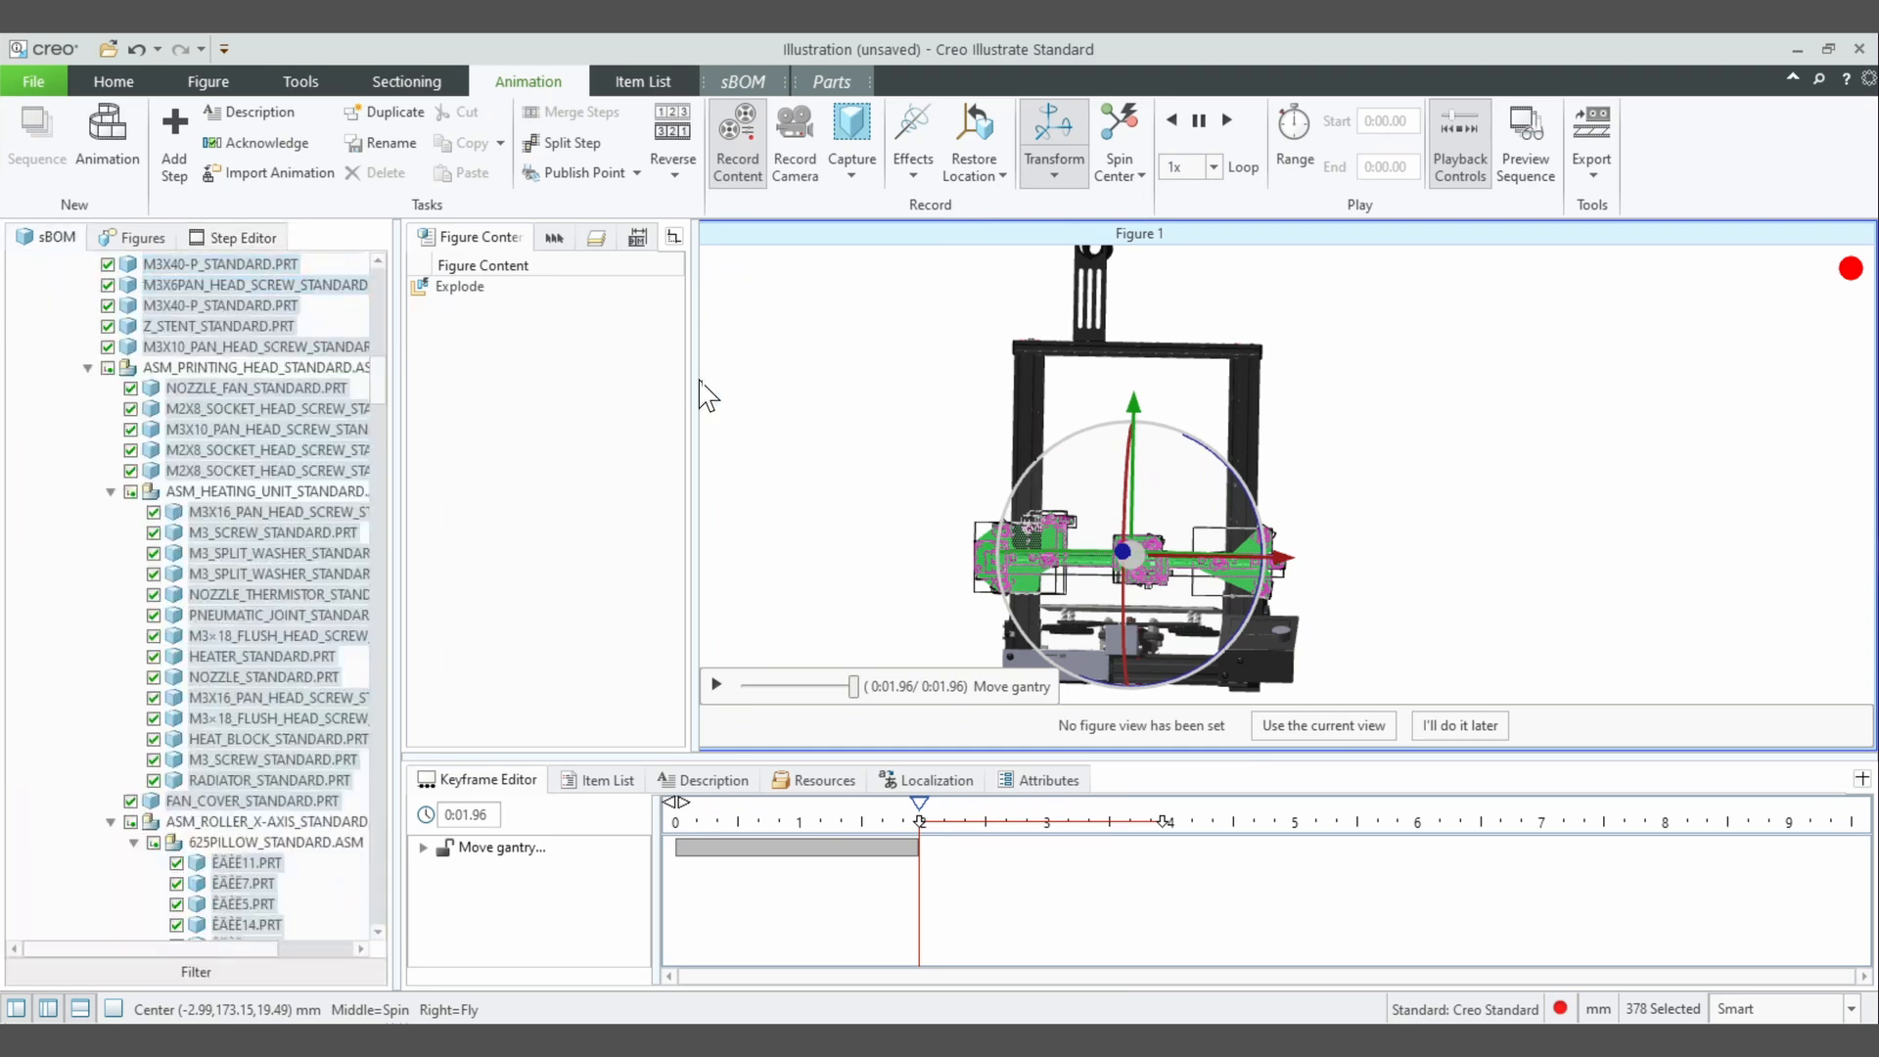
pyautogui.rightClick(240, 434)
pyautogui.click(396, 697)
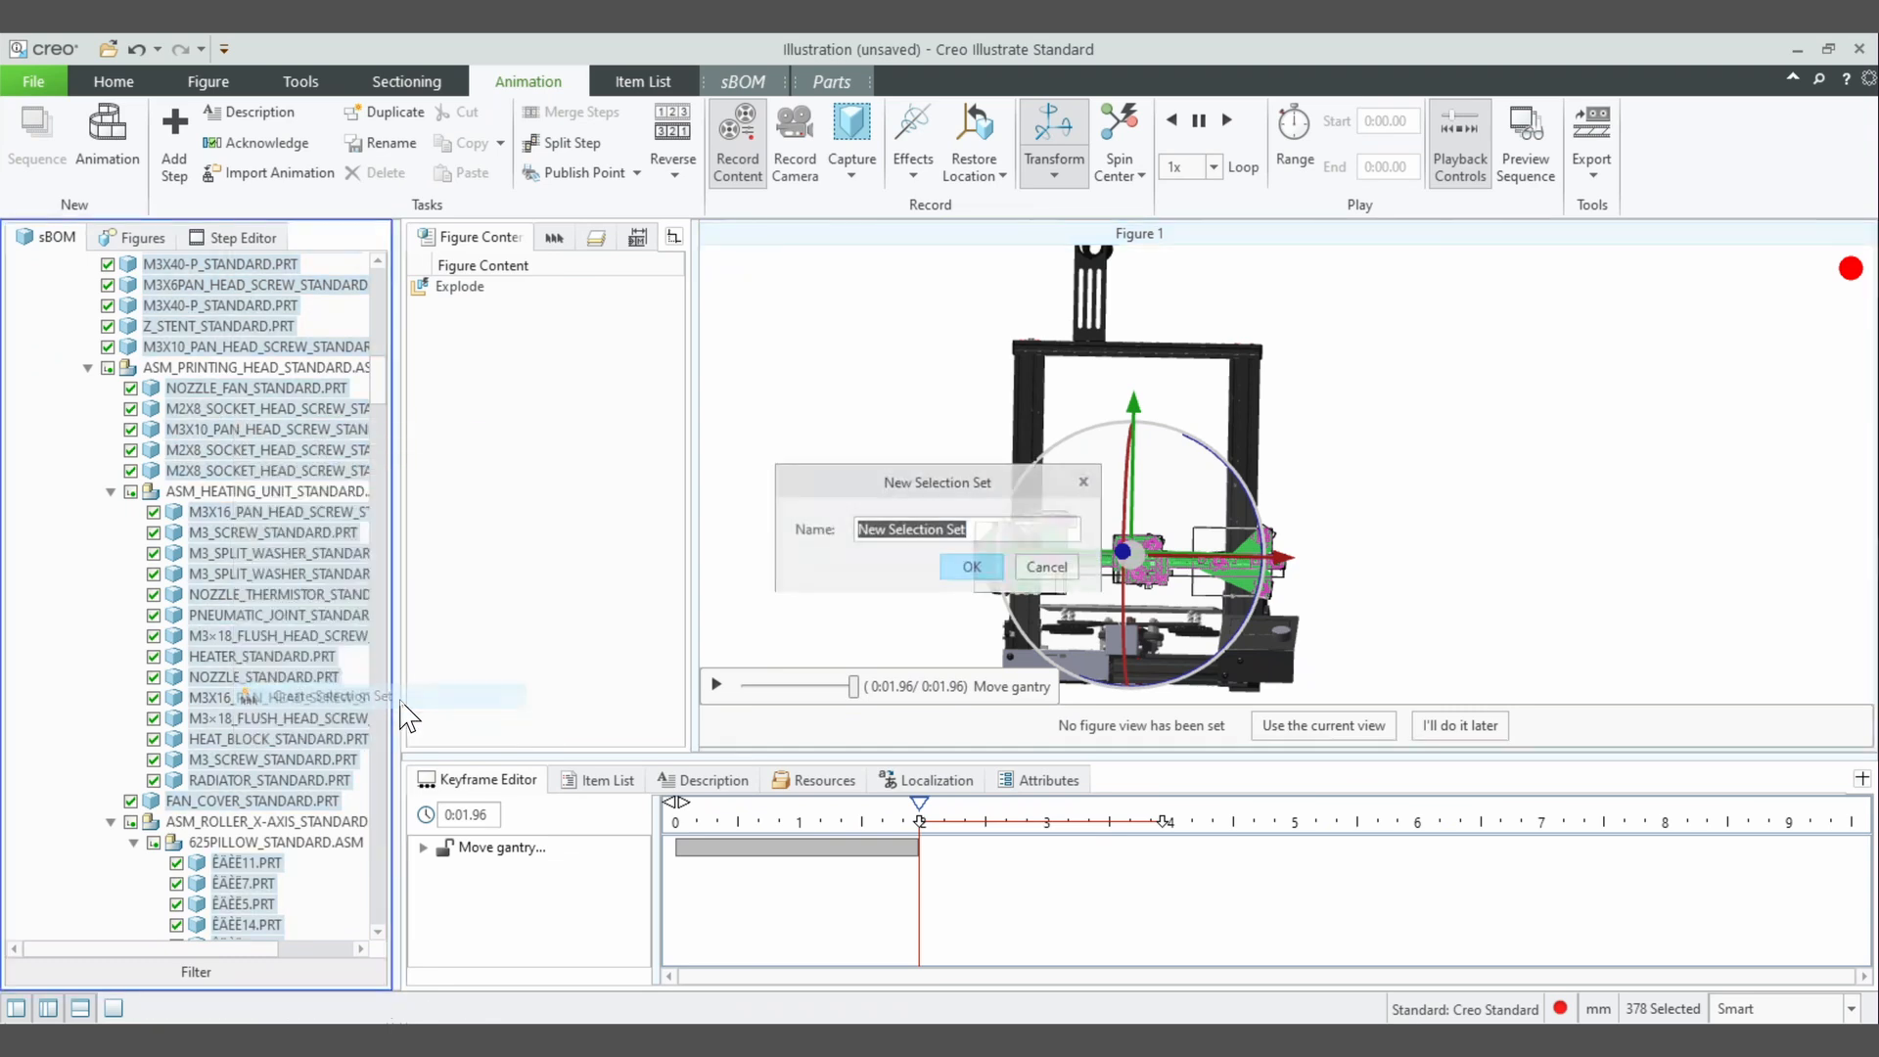
pyautogui.write('Gantry')
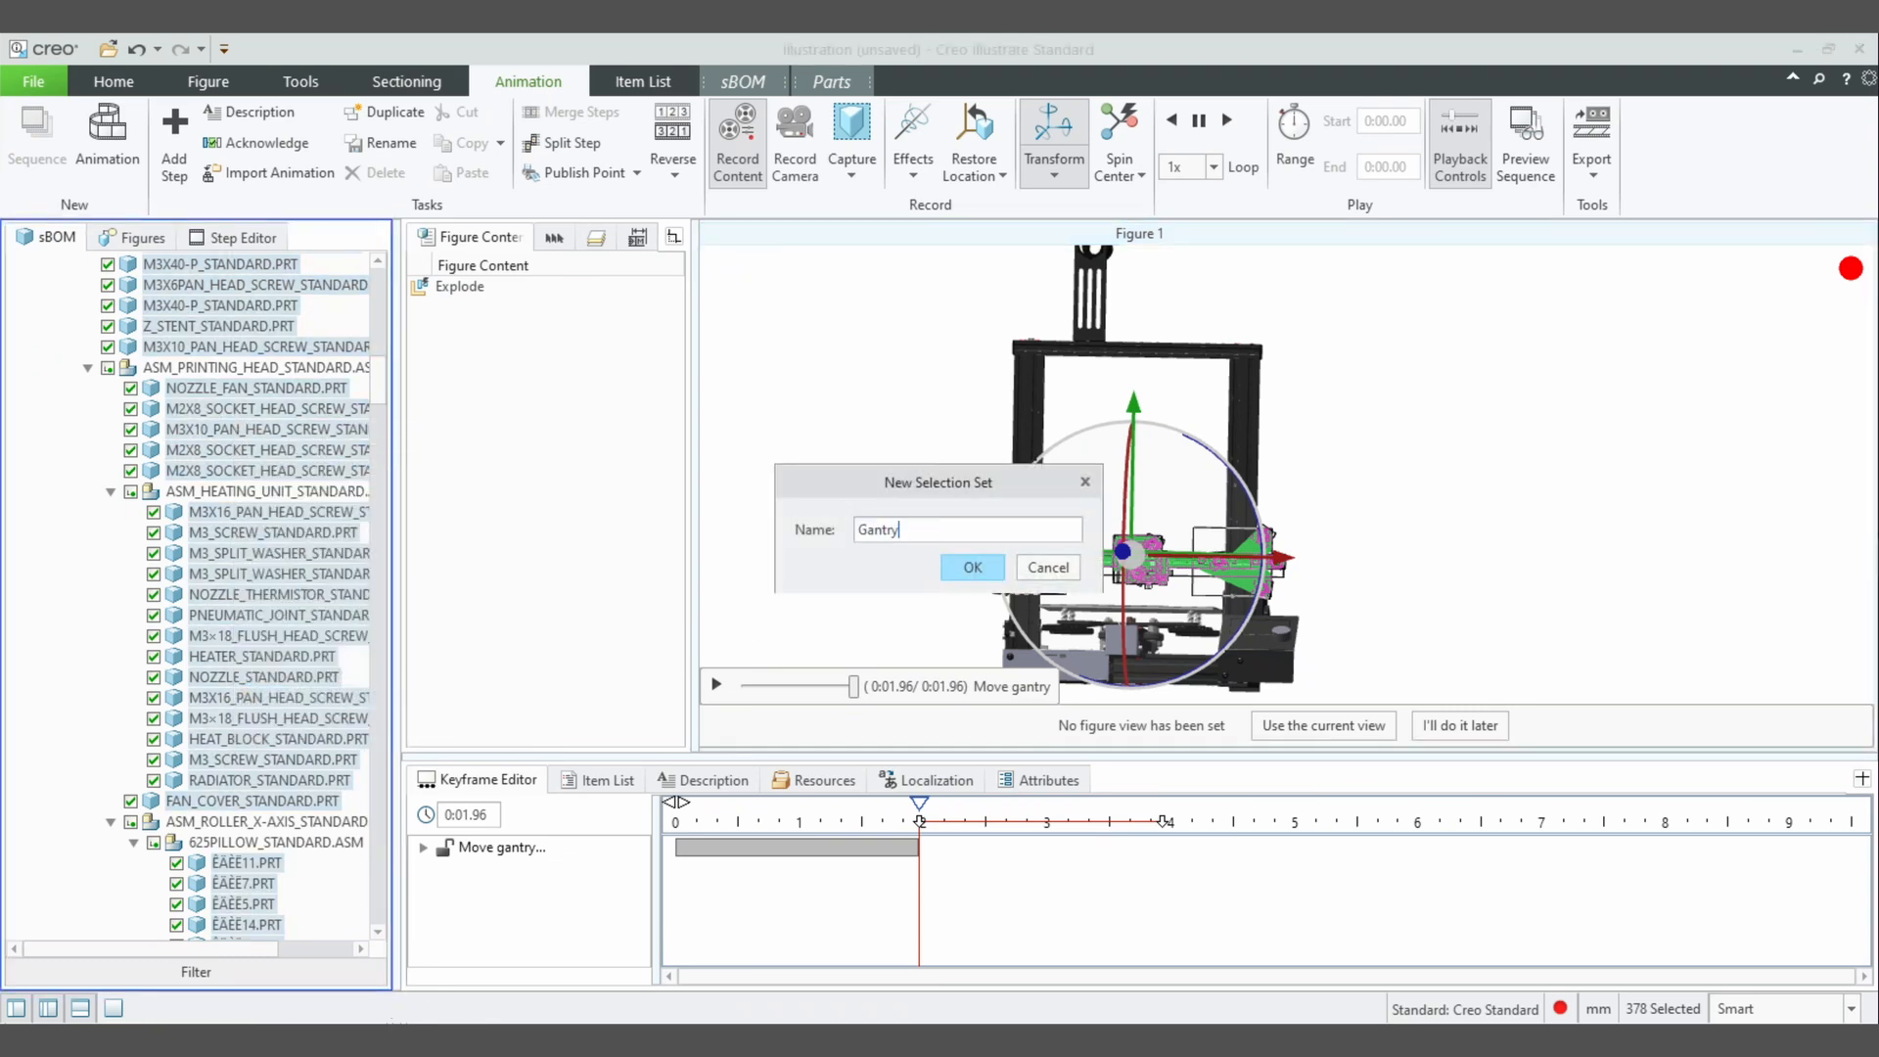
pyautogui.press('Return')
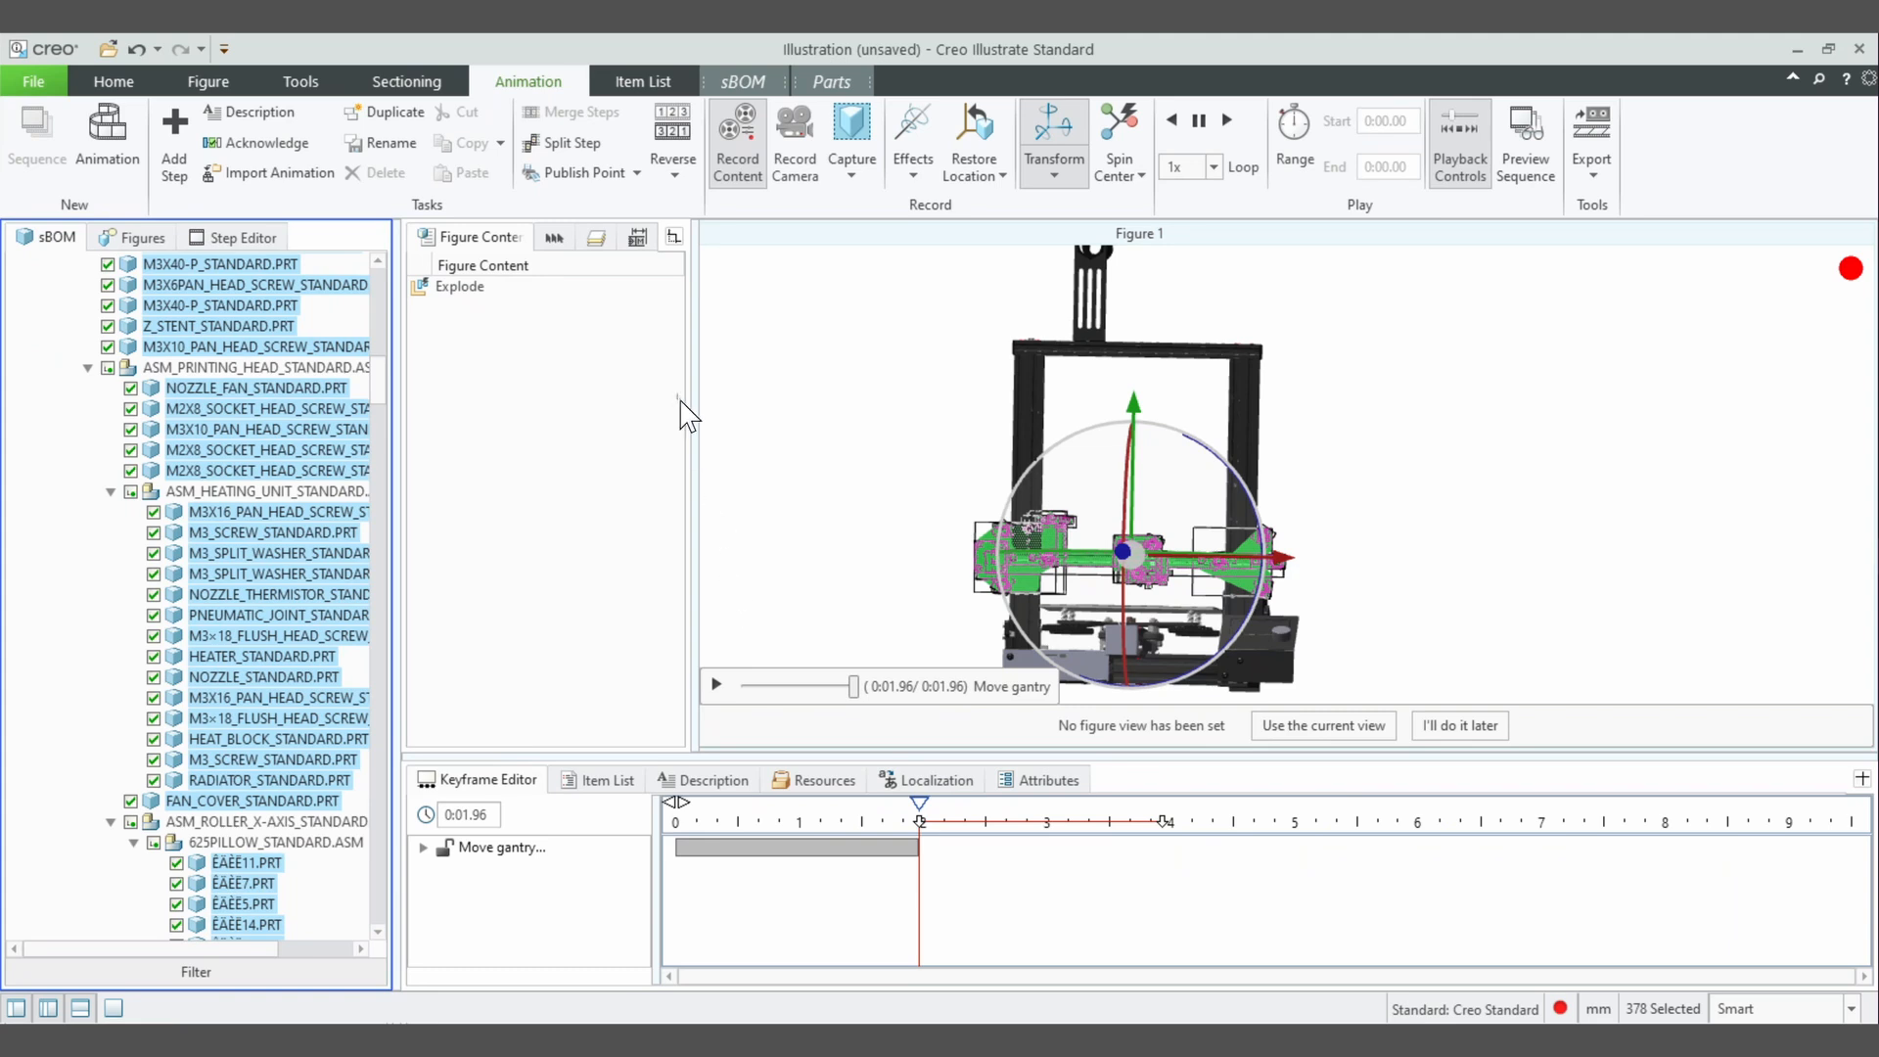
# - Reselect the parts through the Gantry selection set and record an upward move to a centre height of about 346 mm
pyautogui.click(554, 238)
pyautogui.click(787, 338)
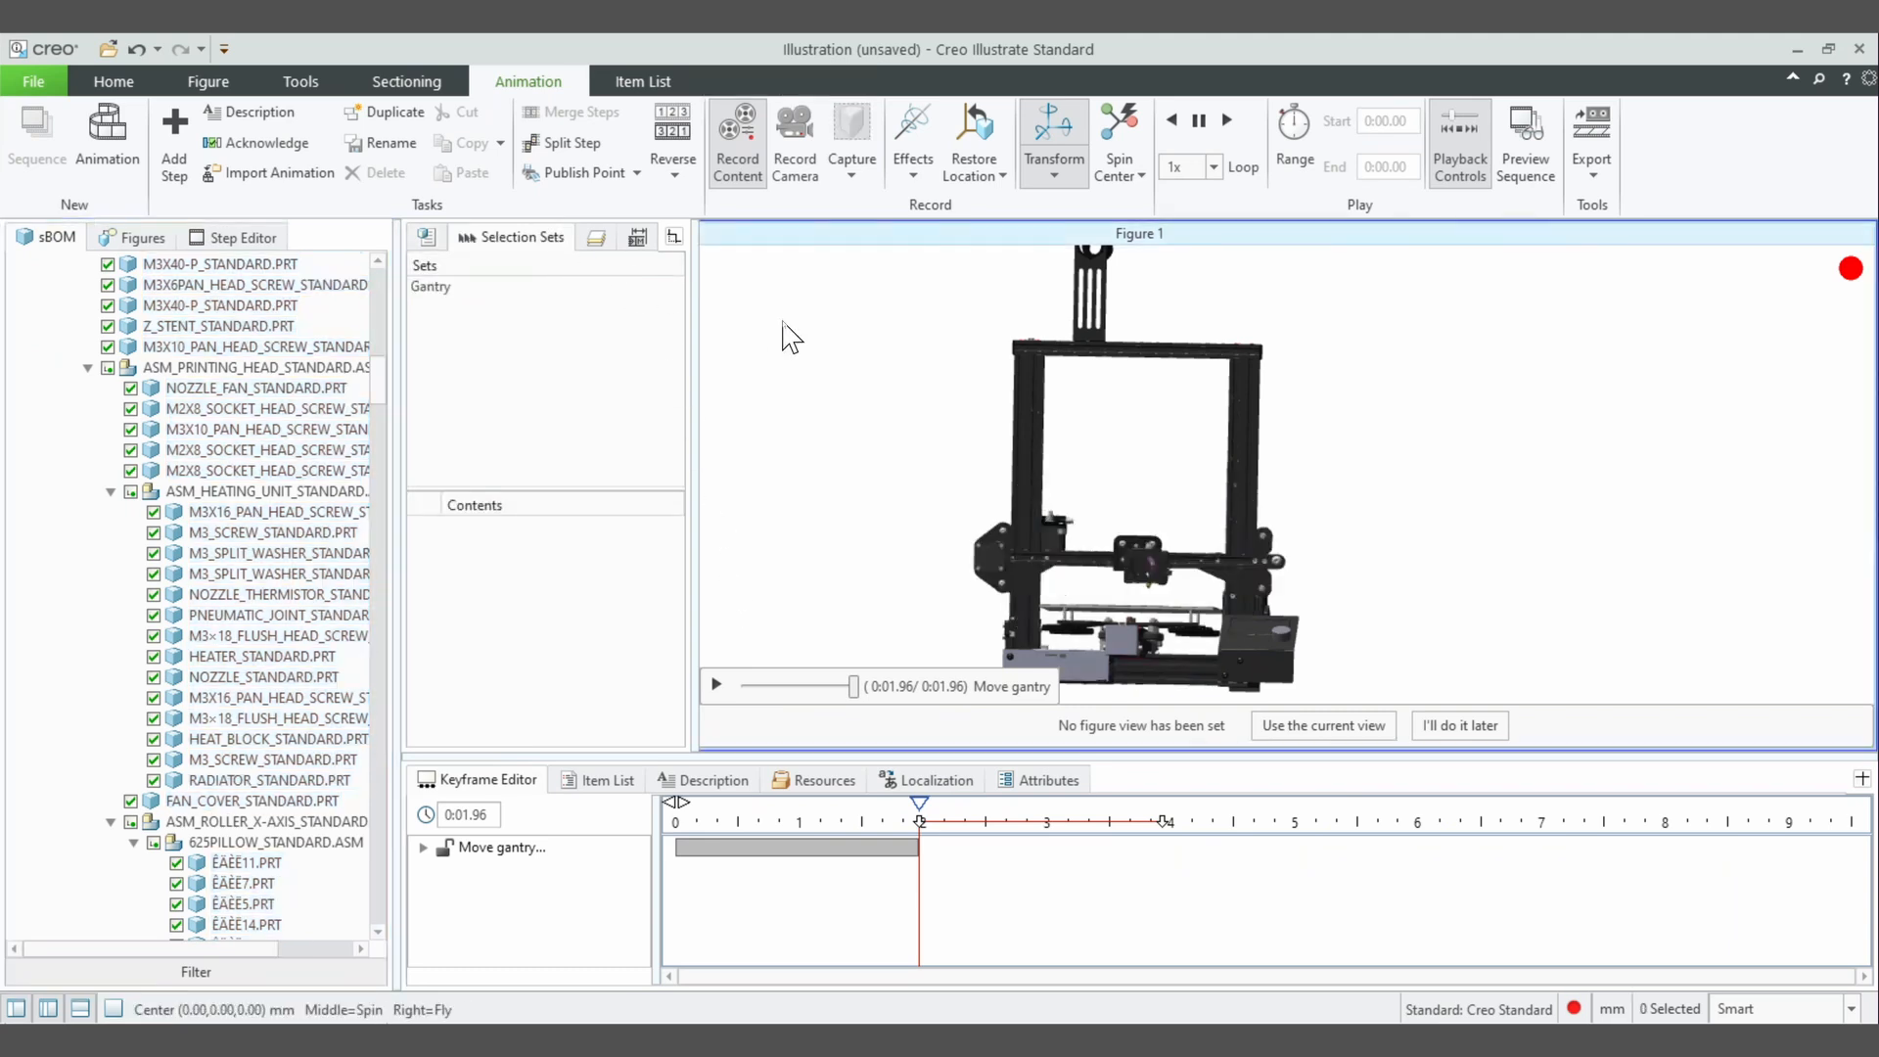
pyautogui.click(432, 287)
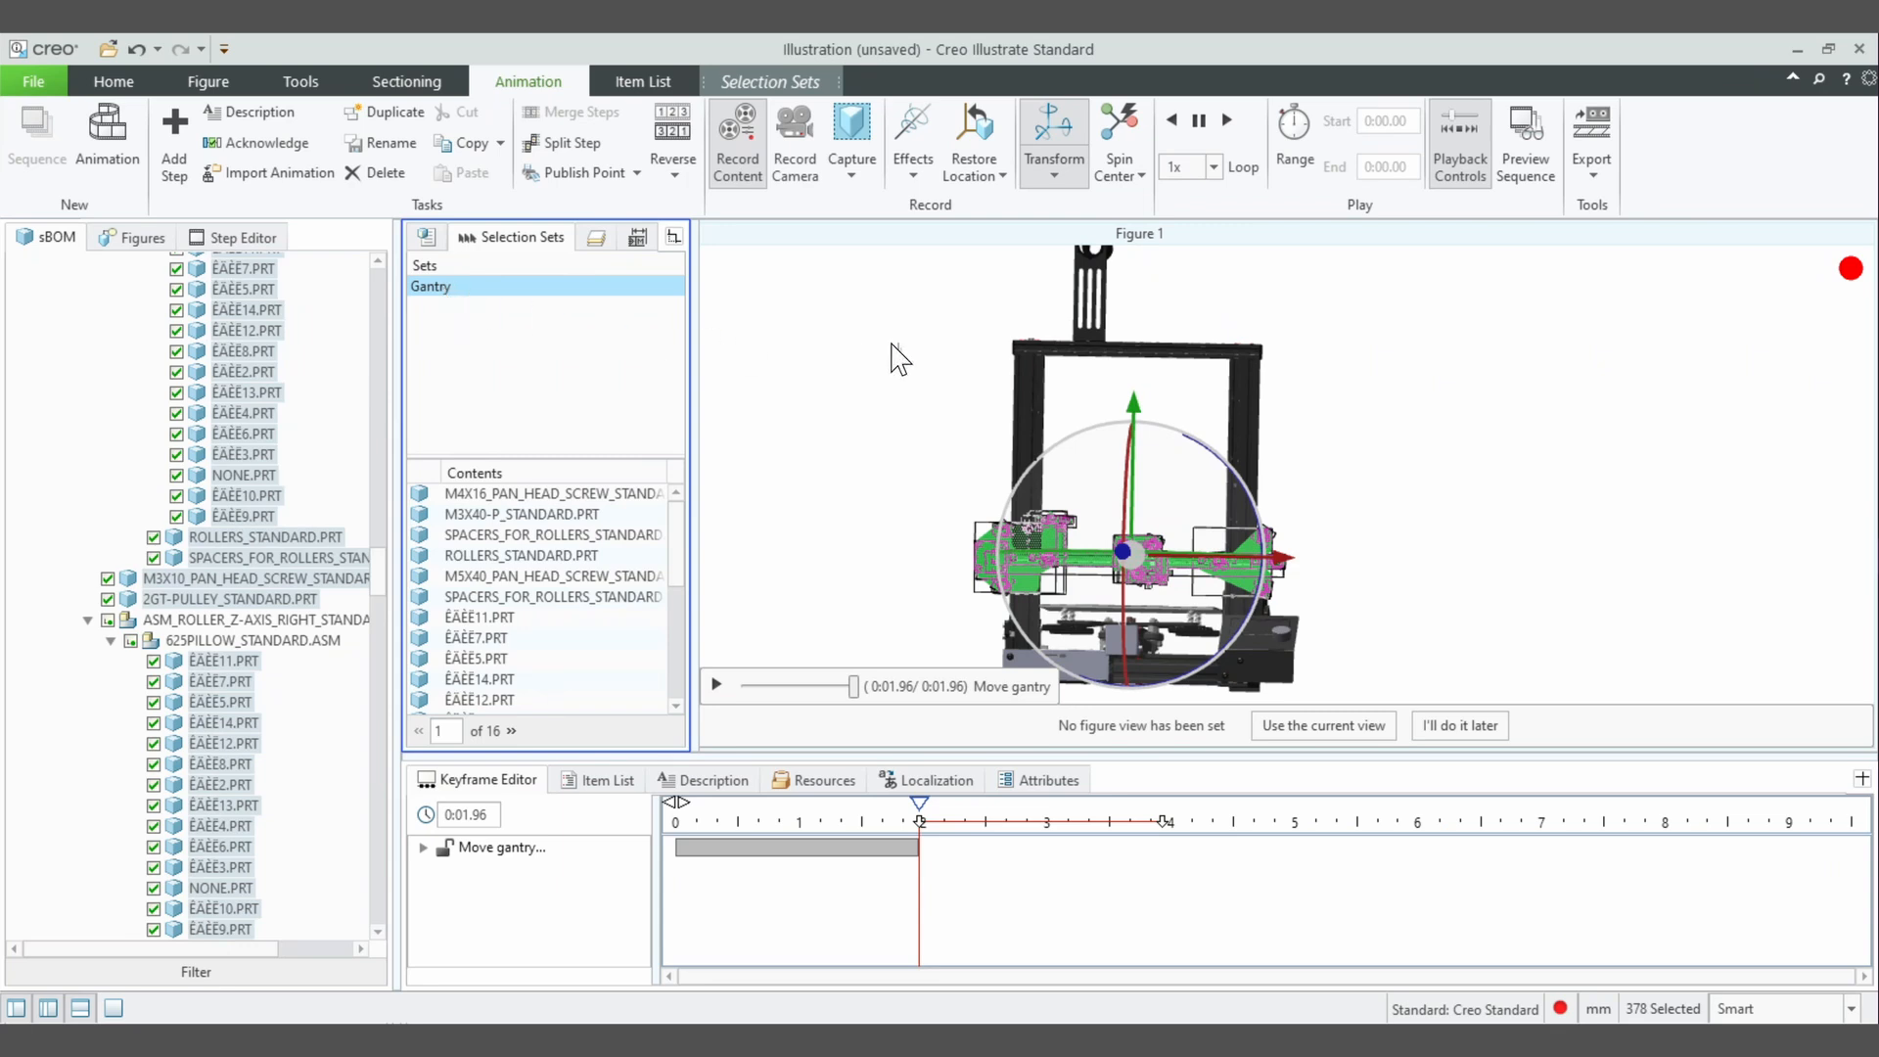
pyautogui.moveTo(1133, 409); pyautogui.dragTo(1132, 277)
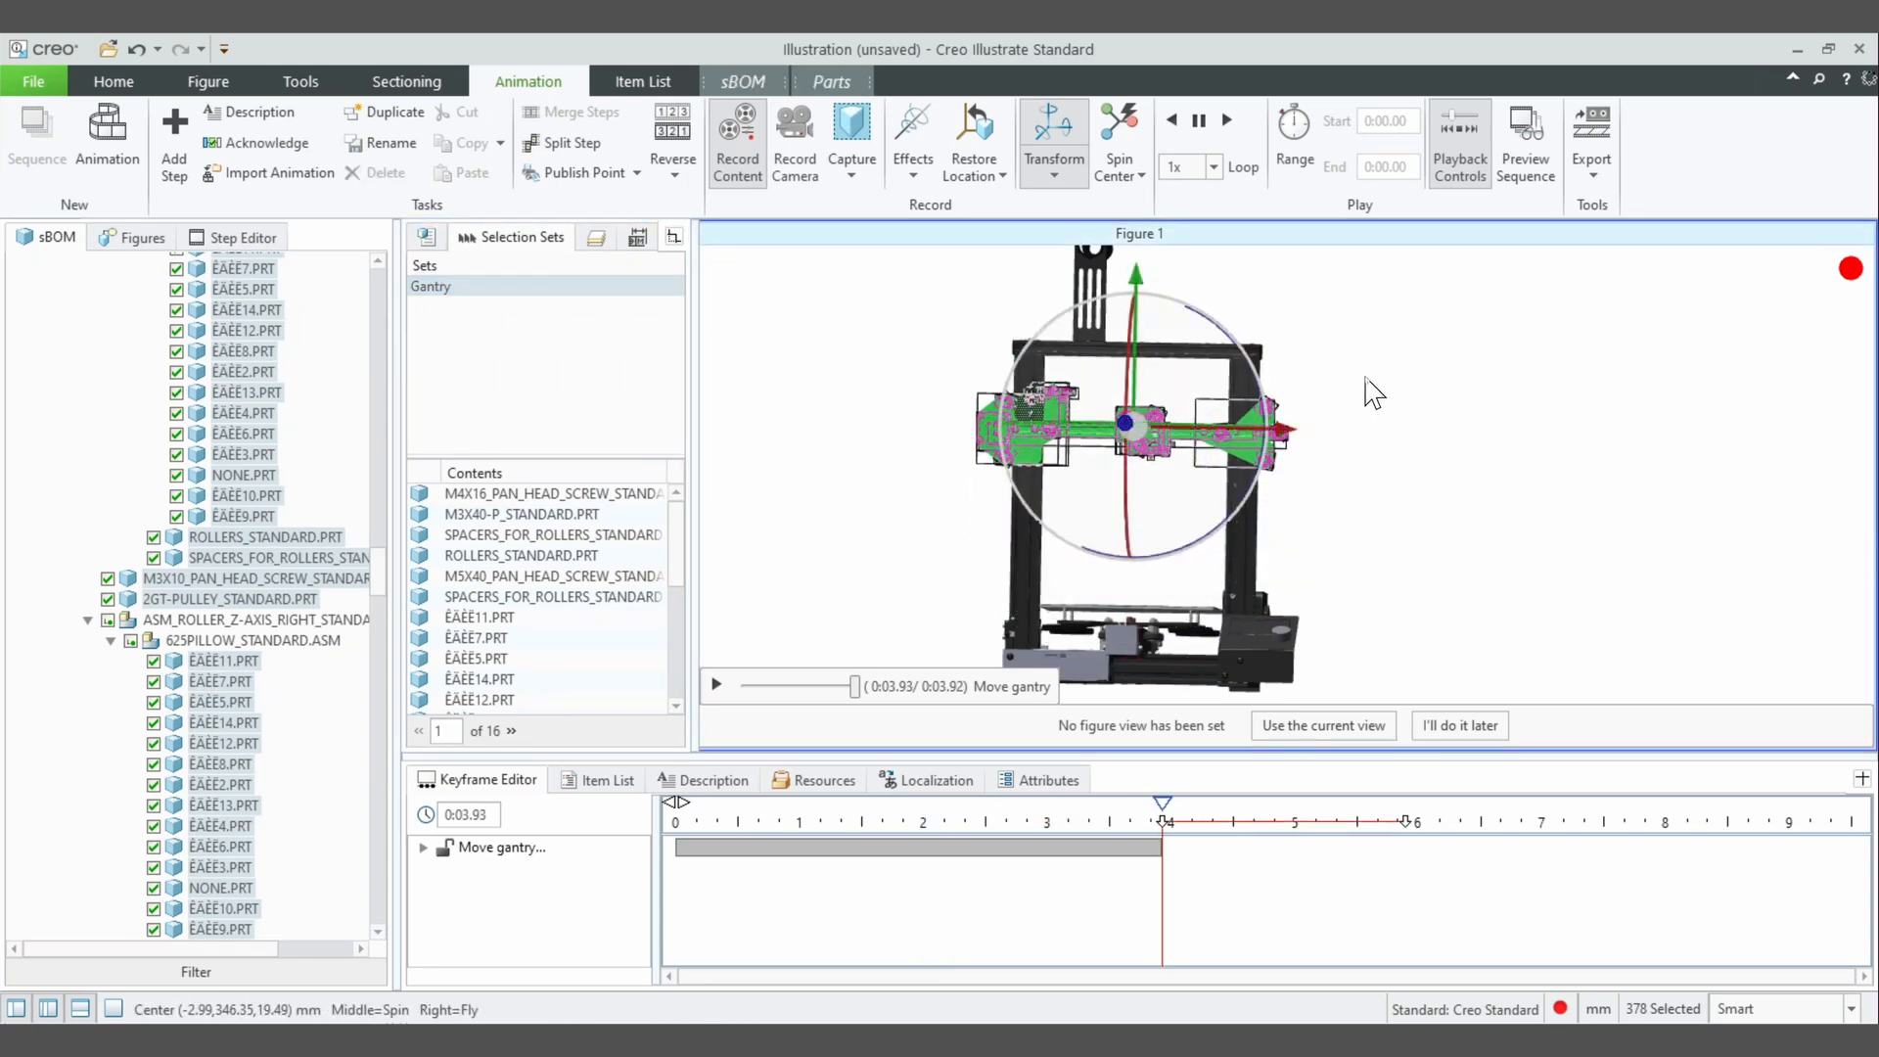
pyautogui.click(1374, 393)
# - Publish the illustration to a new file
pyautogui.click(33, 82)
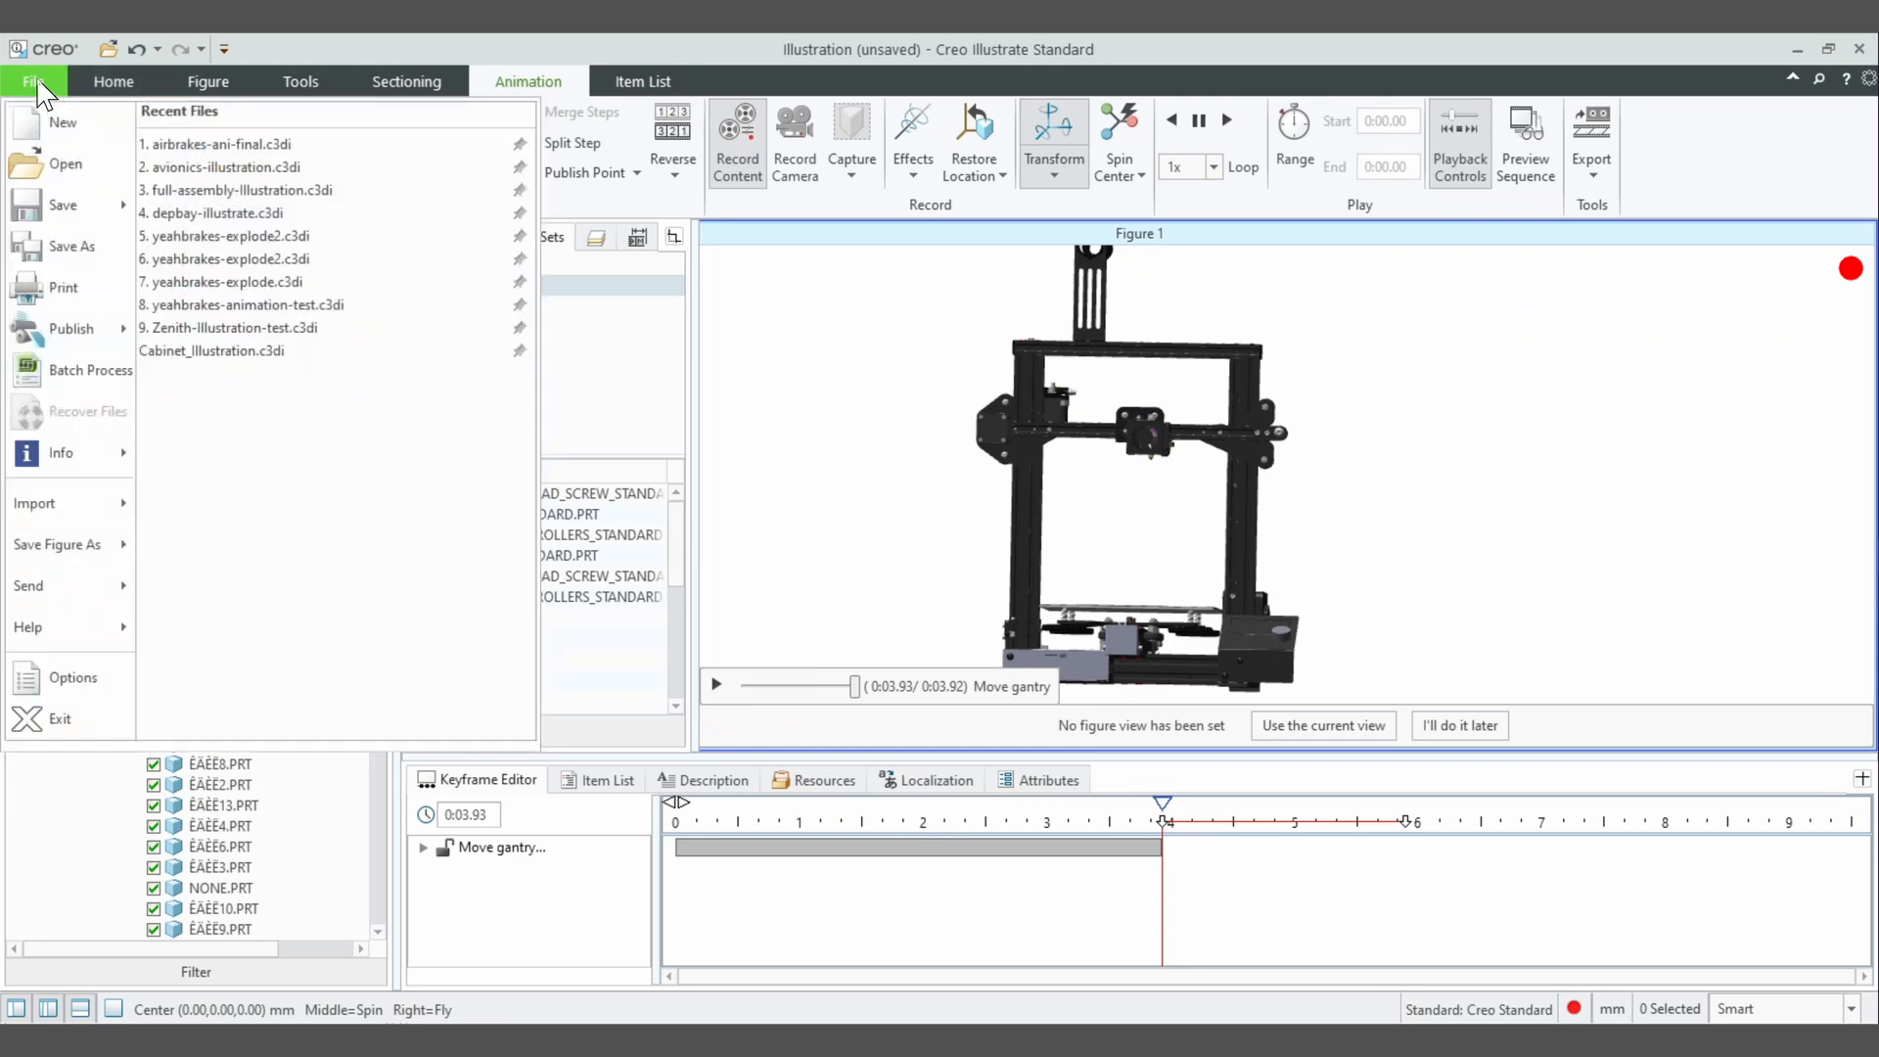
pyautogui.moveTo(77, 340)
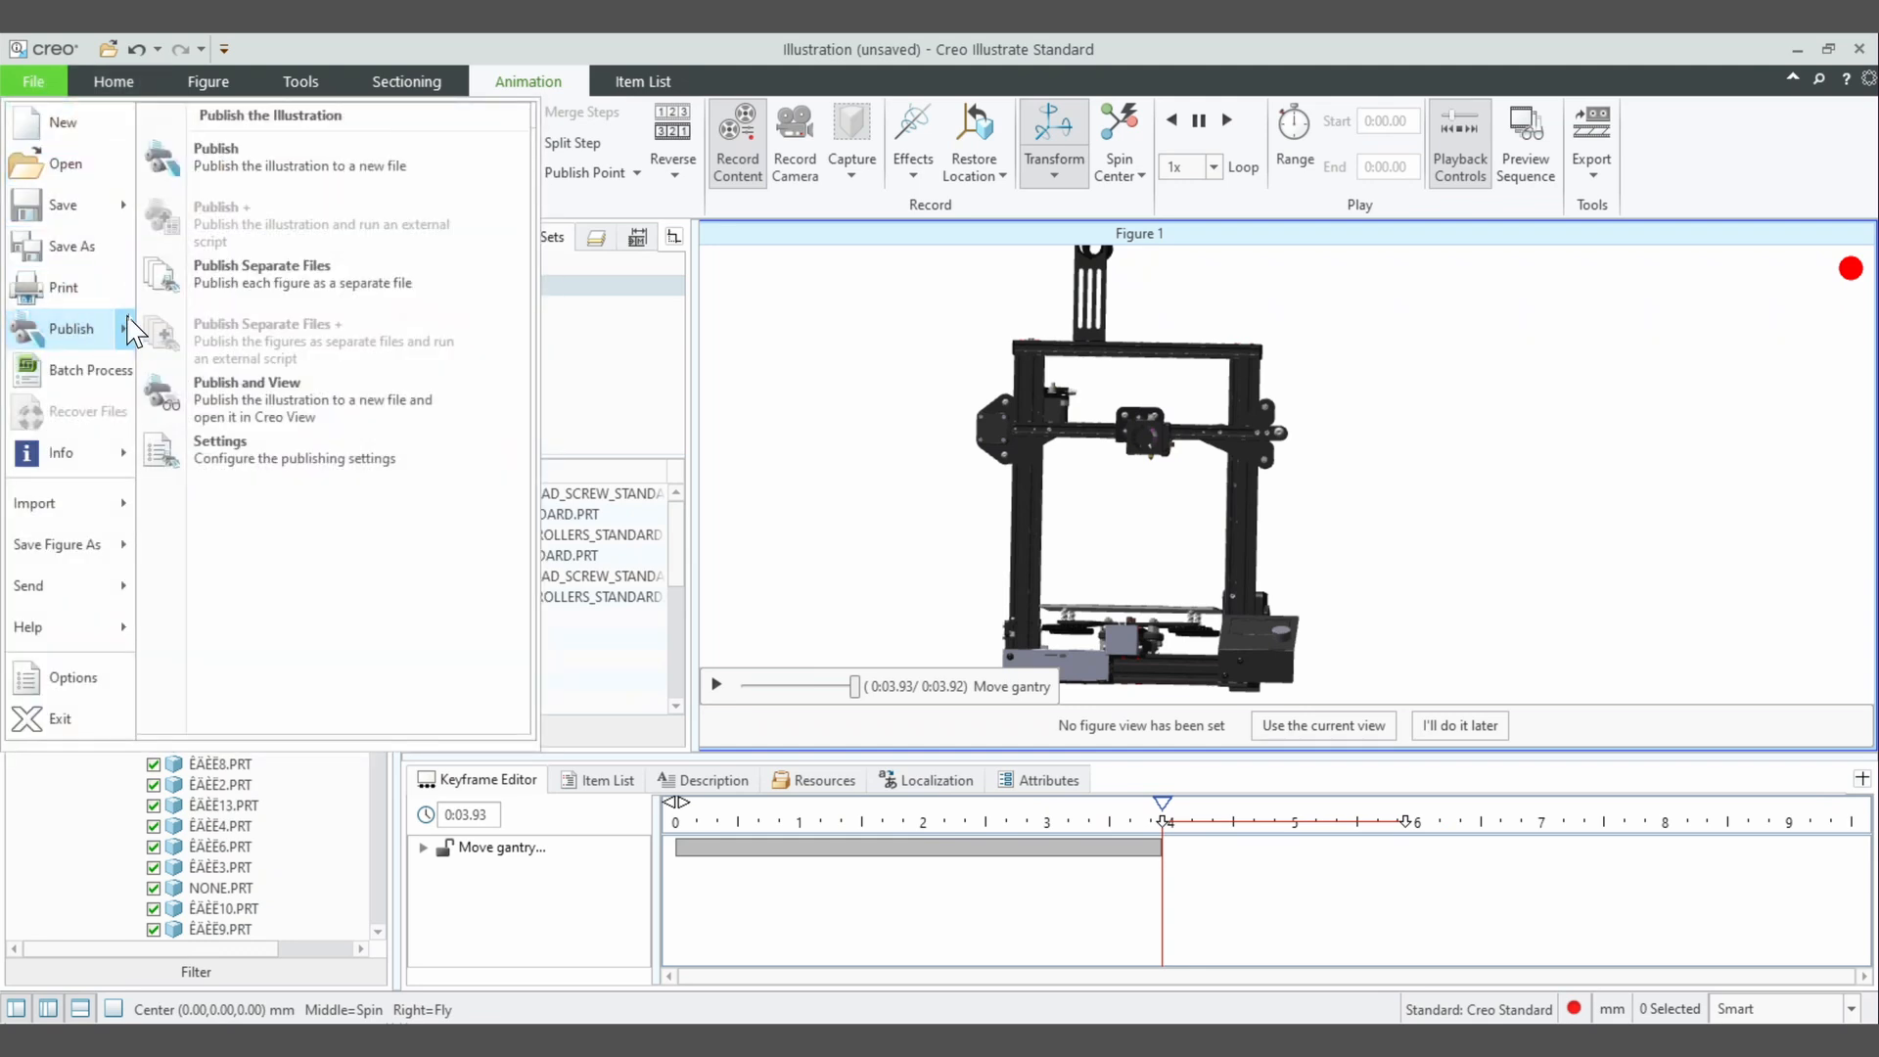
pyautogui.click(335, 159)
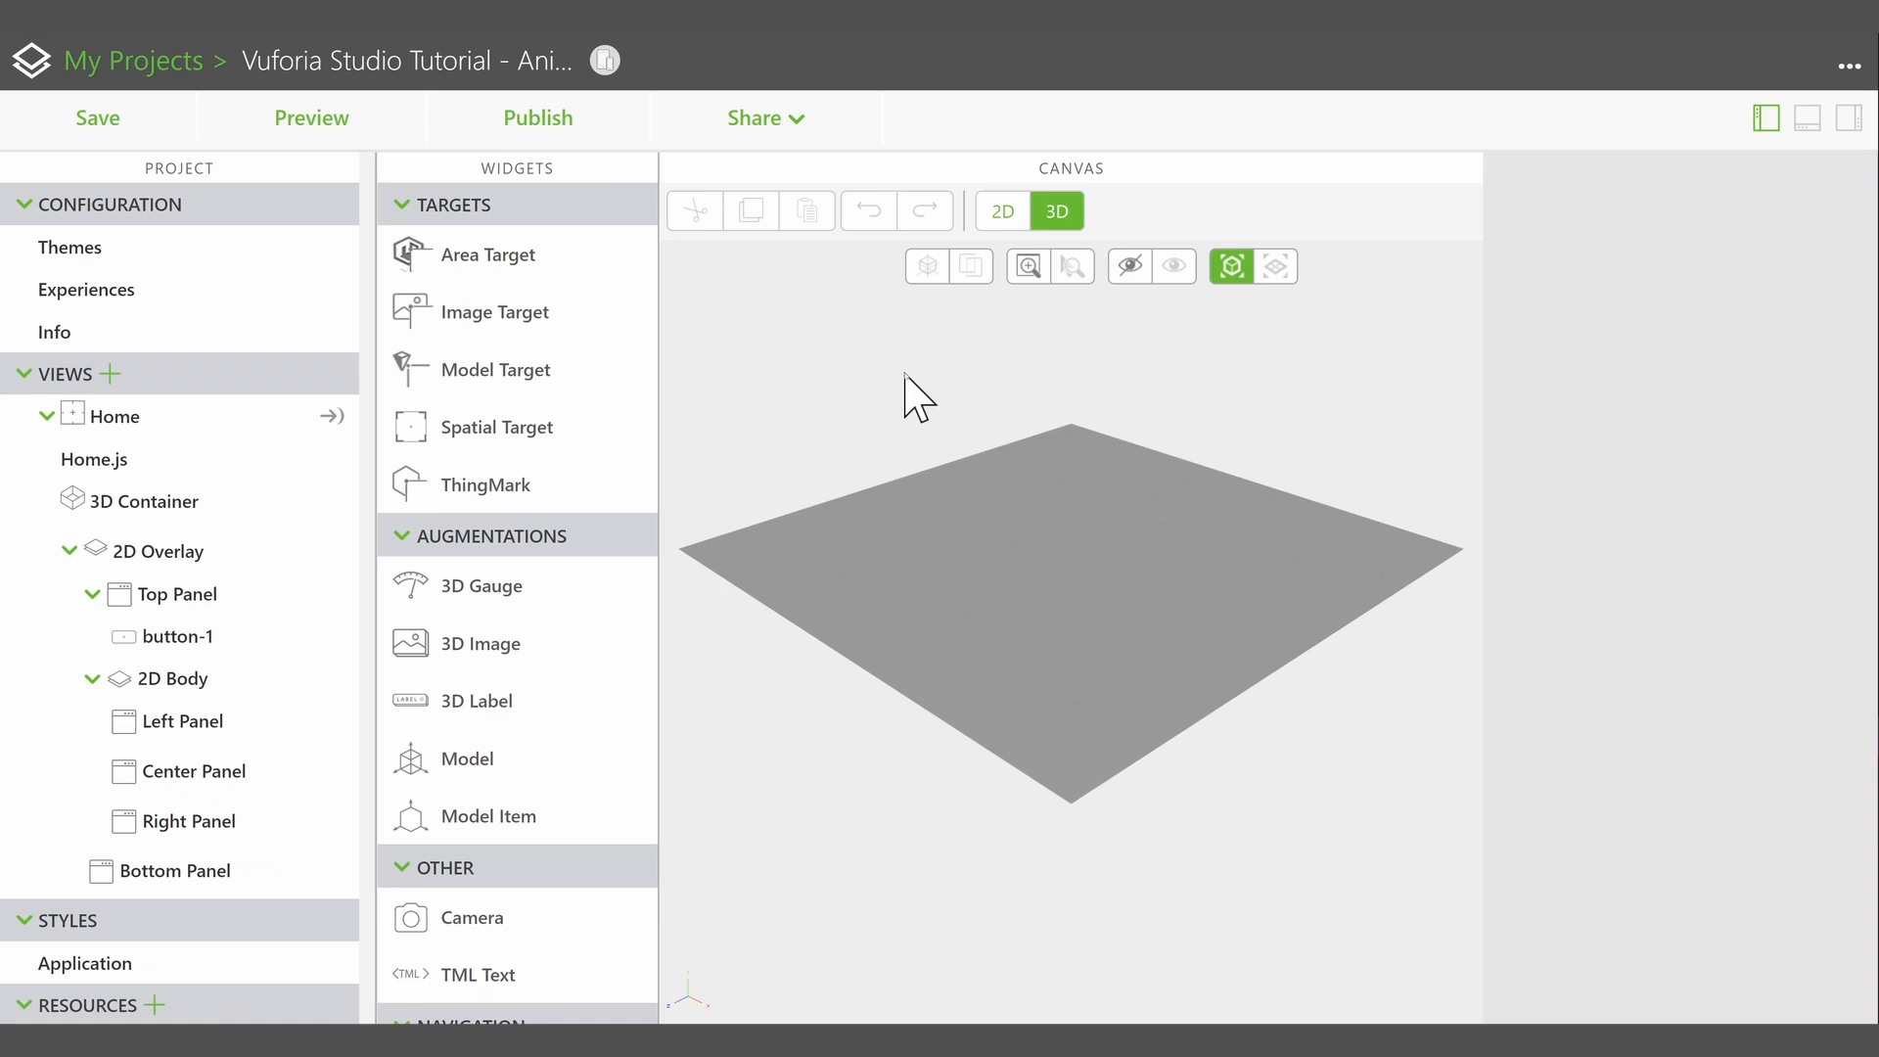
# - In Vuforia Studio, place a Model widget on the 3D canvas and add ender-3-animation-1.pvz as its resource
pyautogui.moveTo(468, 759); pyautogui.dragTo(1106, 525)
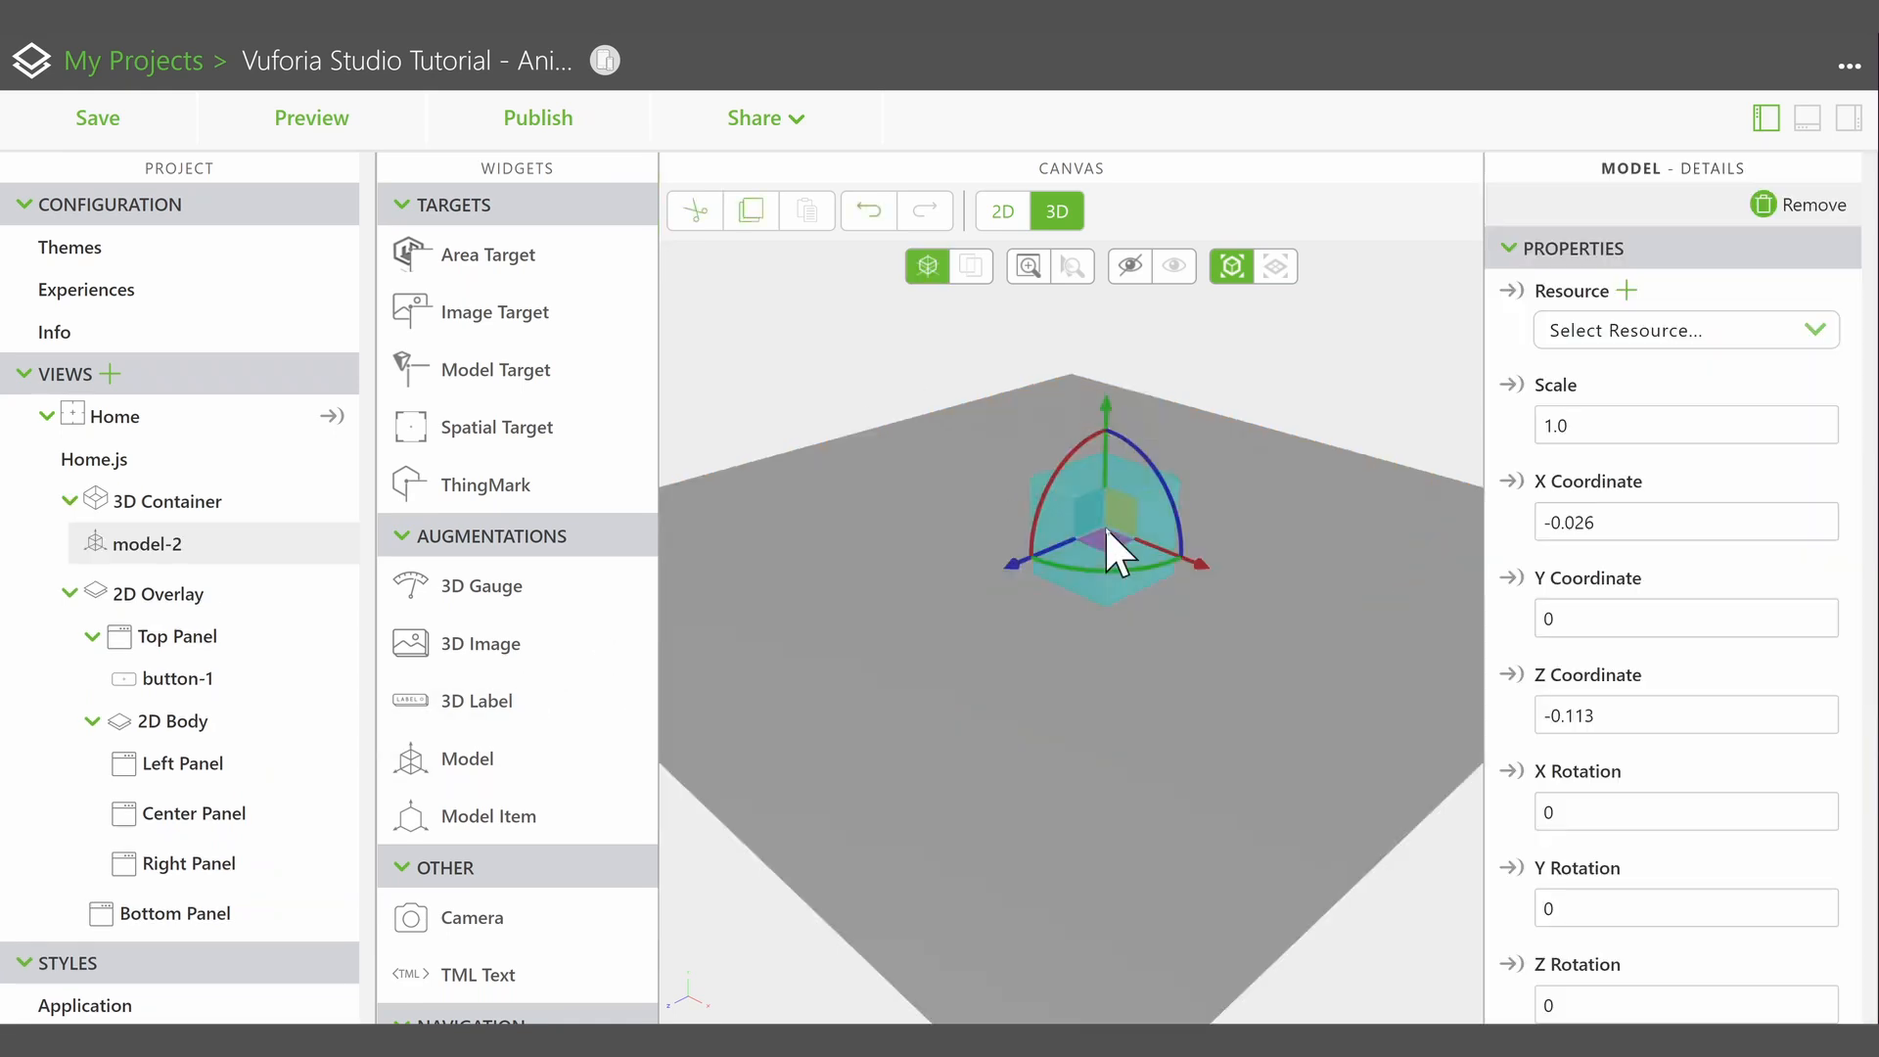
pyautogui.click(1626, 291)
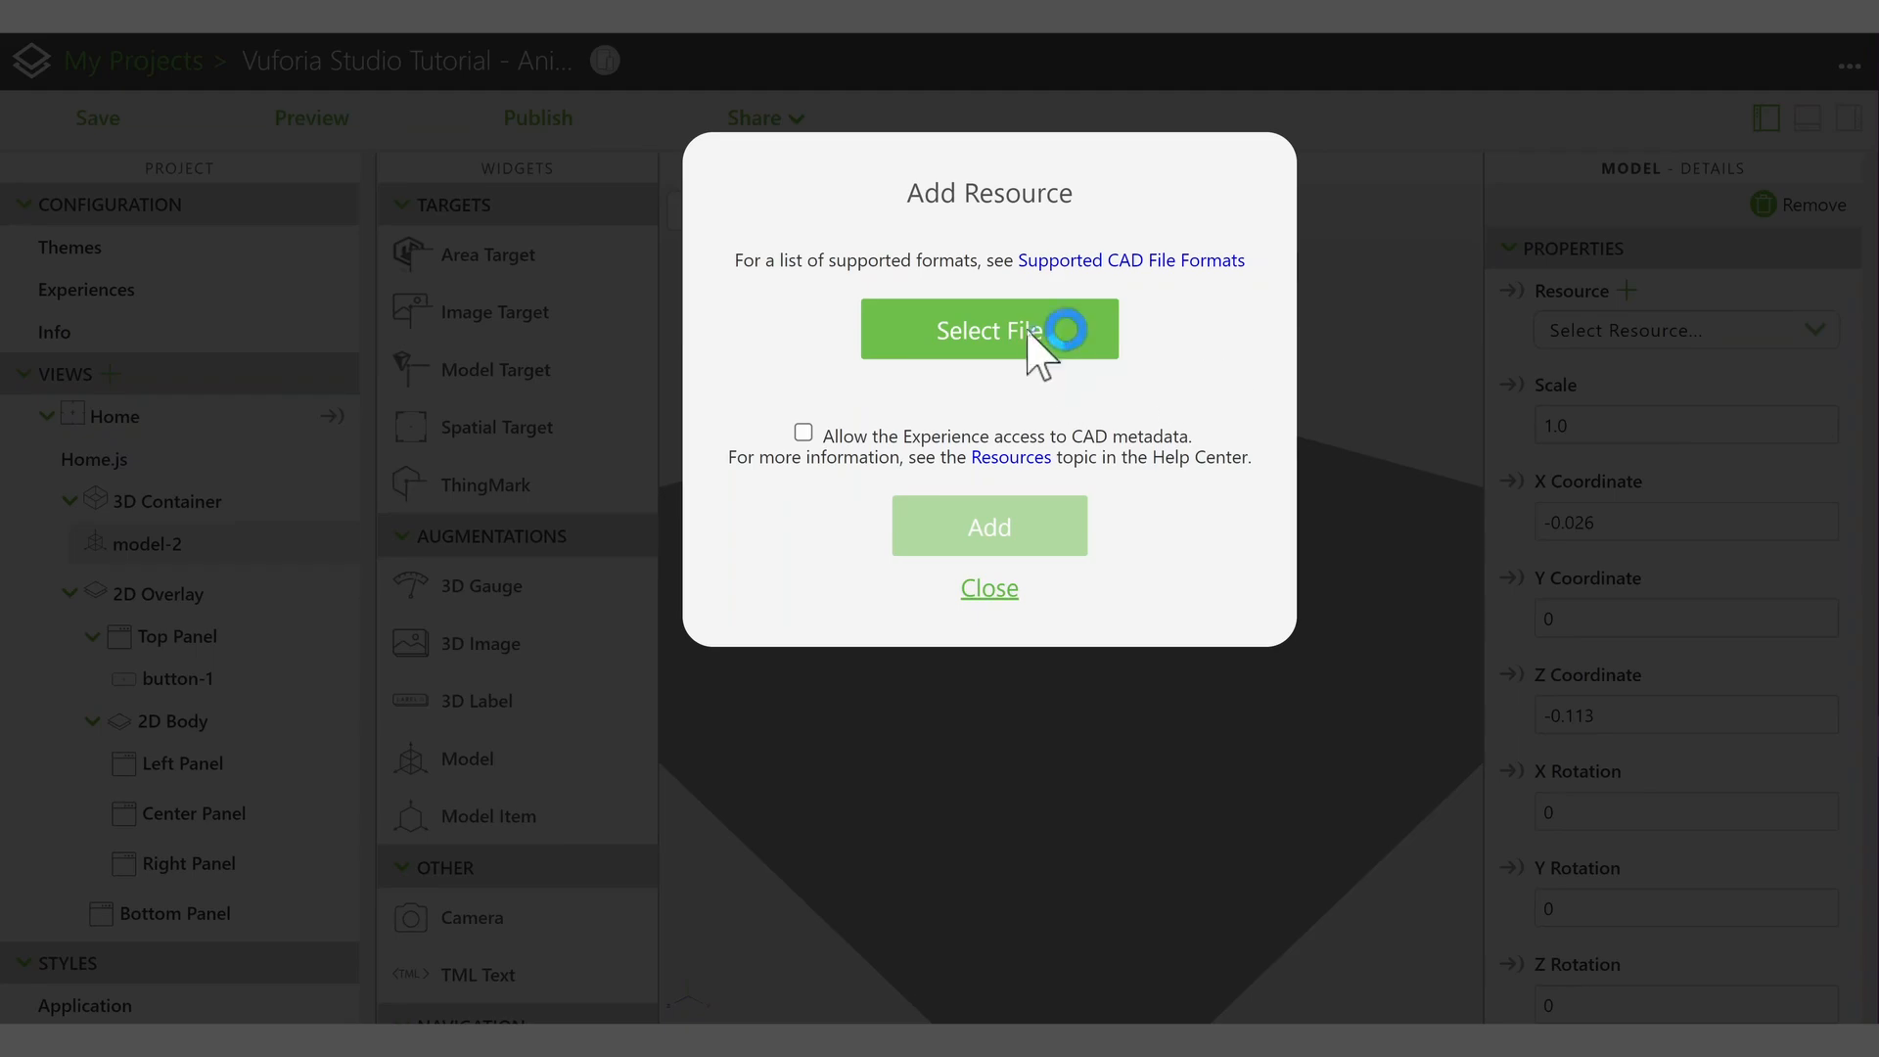
pyautogui.click(1140, 383)
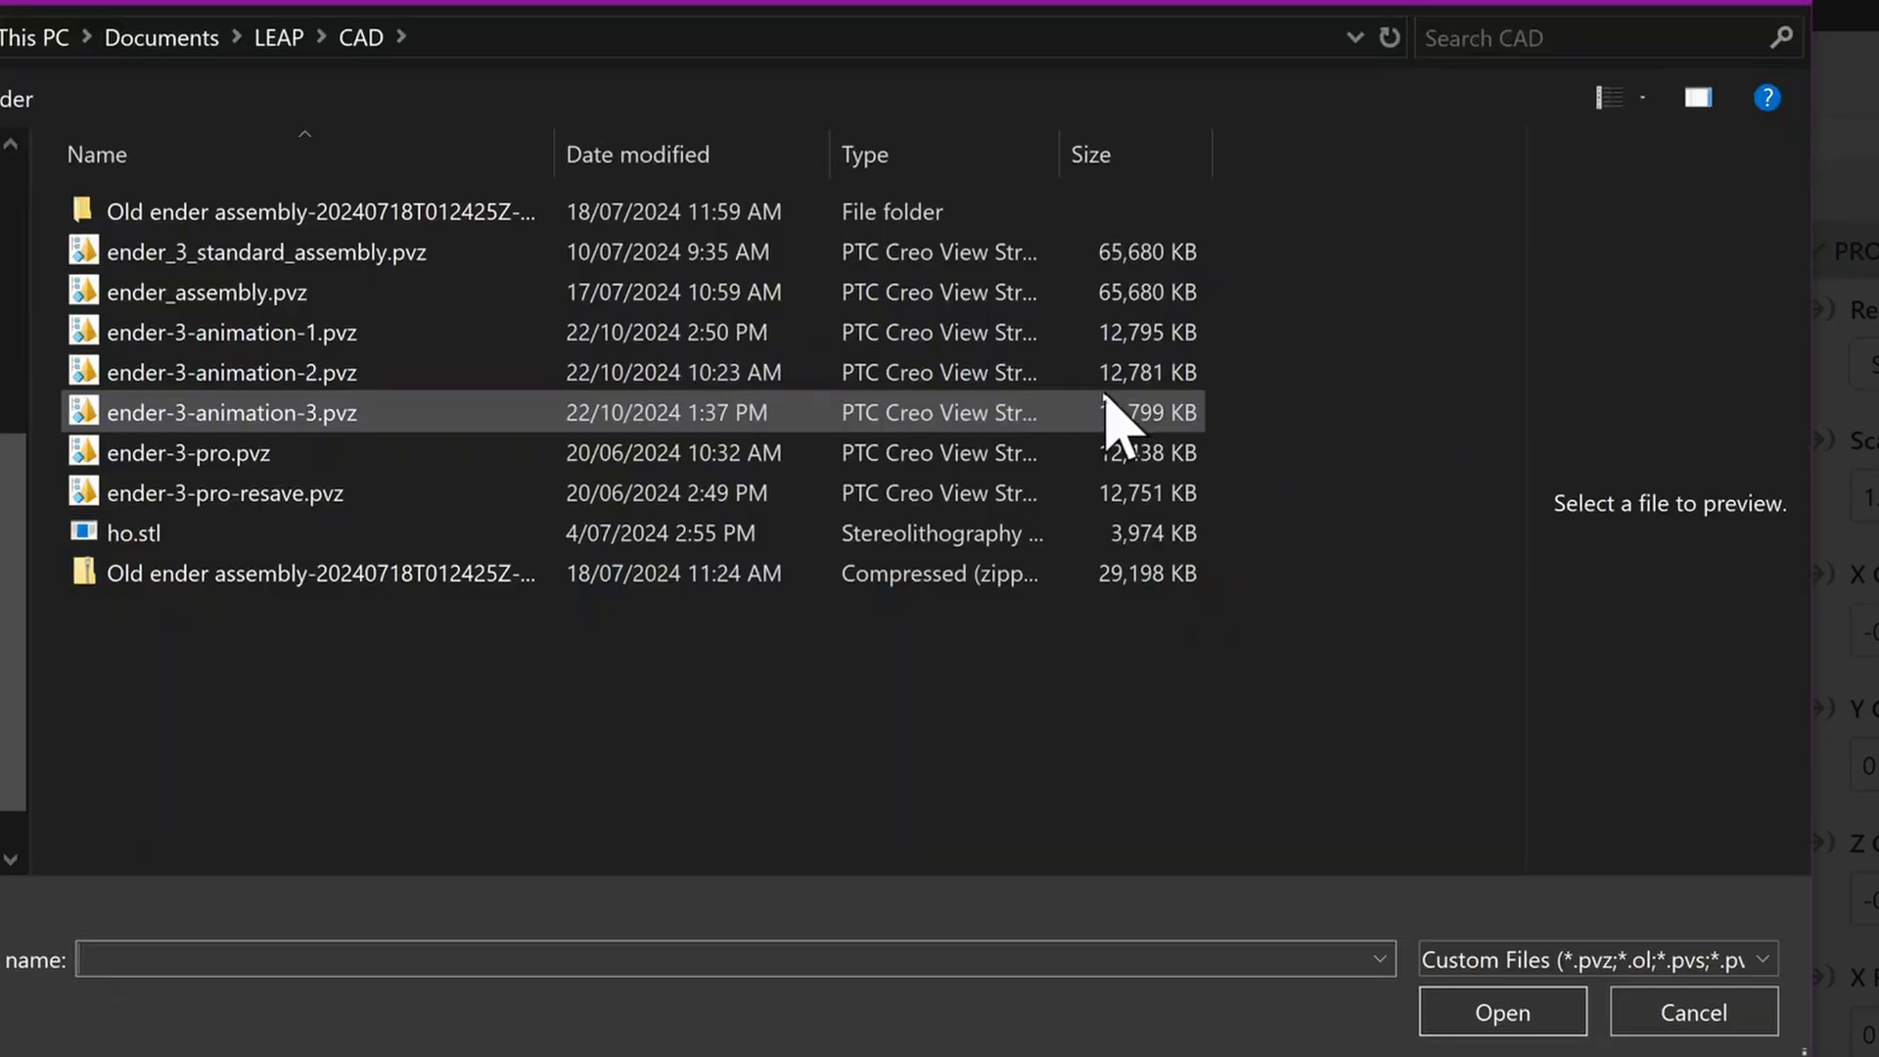
pyautogui.click(419, 343)
pyautogui.click(1497, 1010)
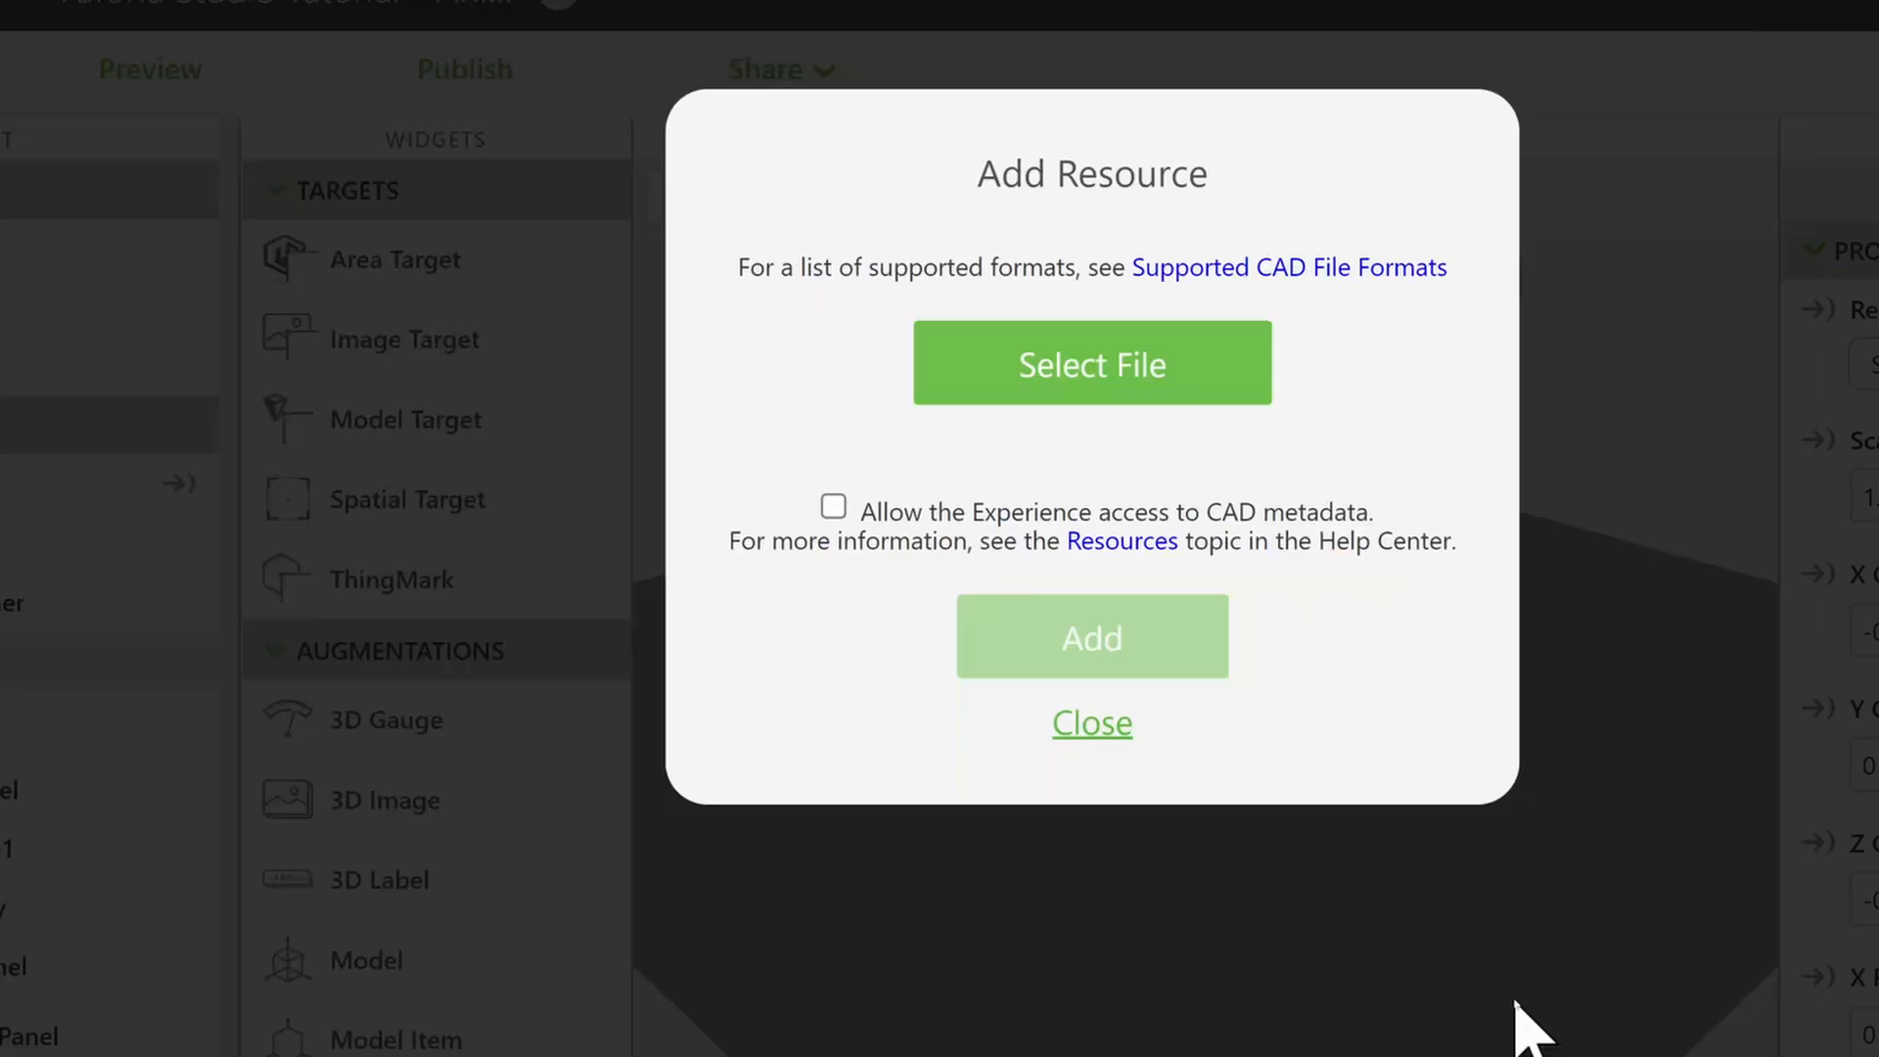
pyautogui.click(1196, 773)
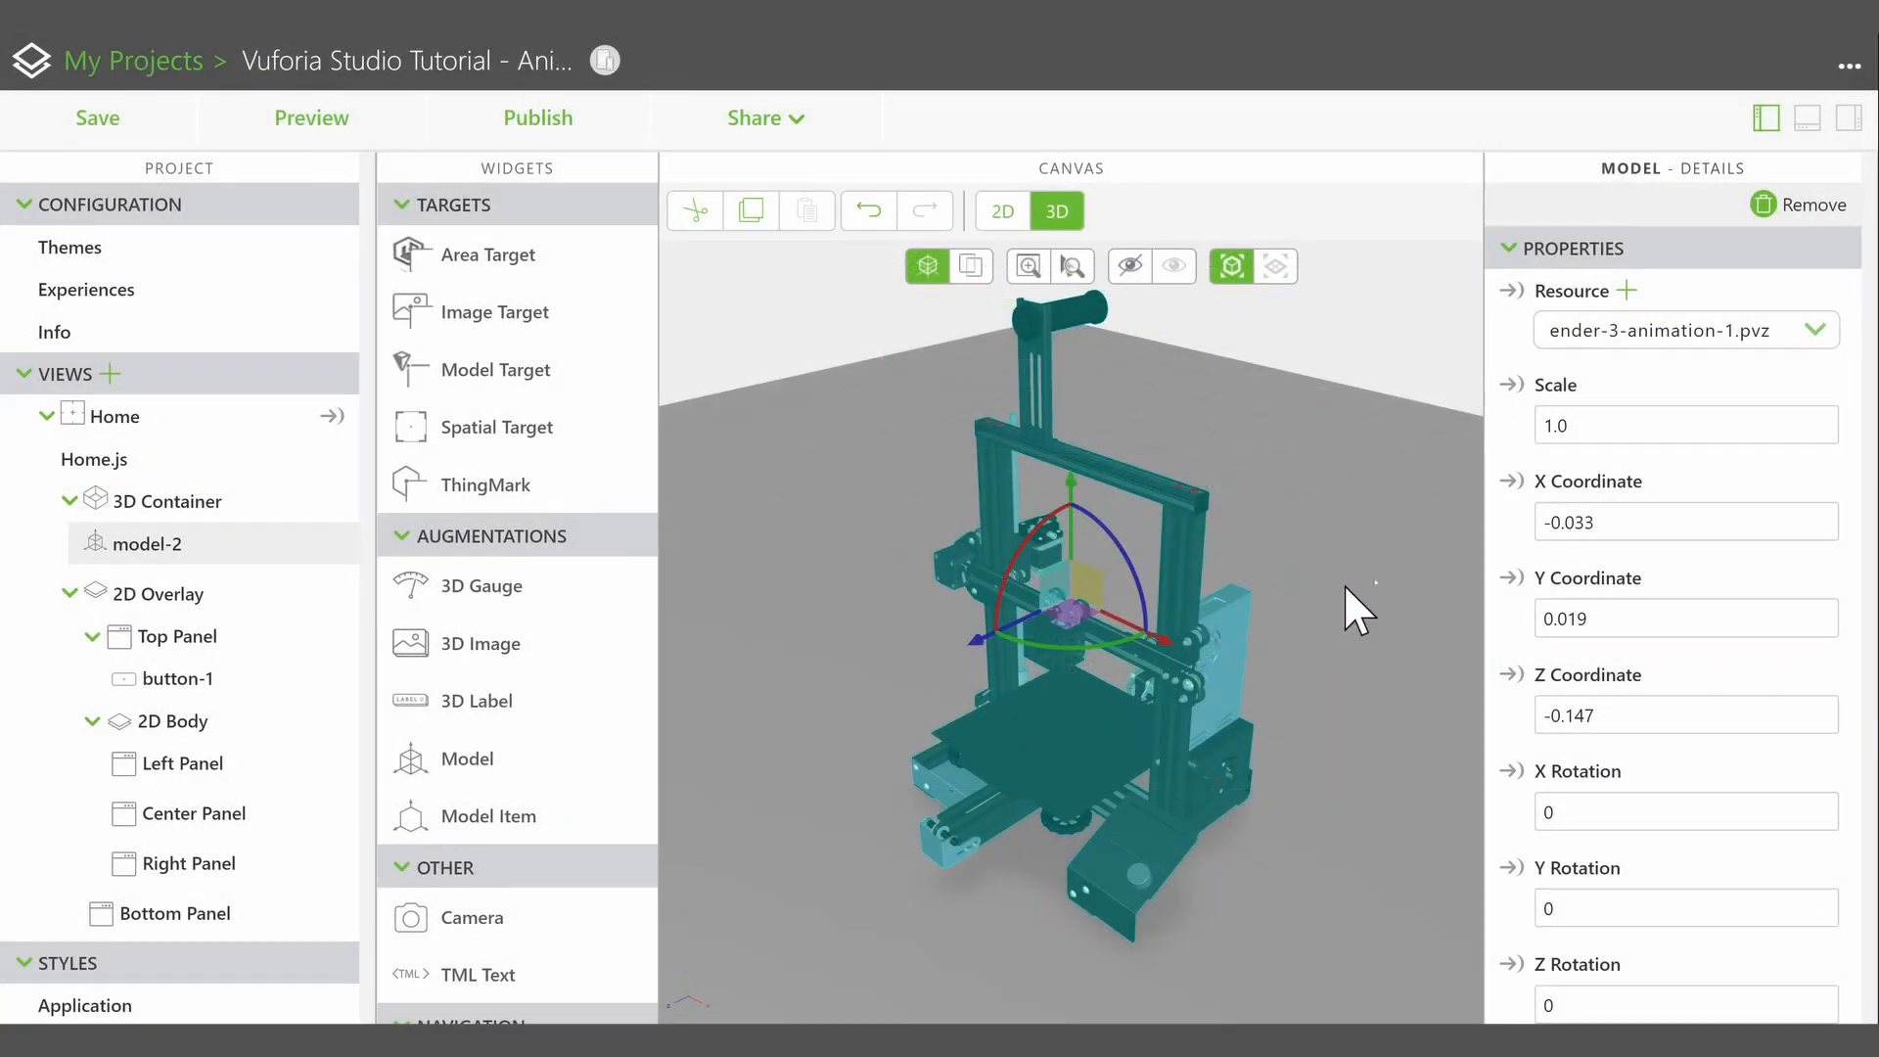
# - Set the model's sequence to Figure 1
pyautogui.scroll(-4, 1615, 480)
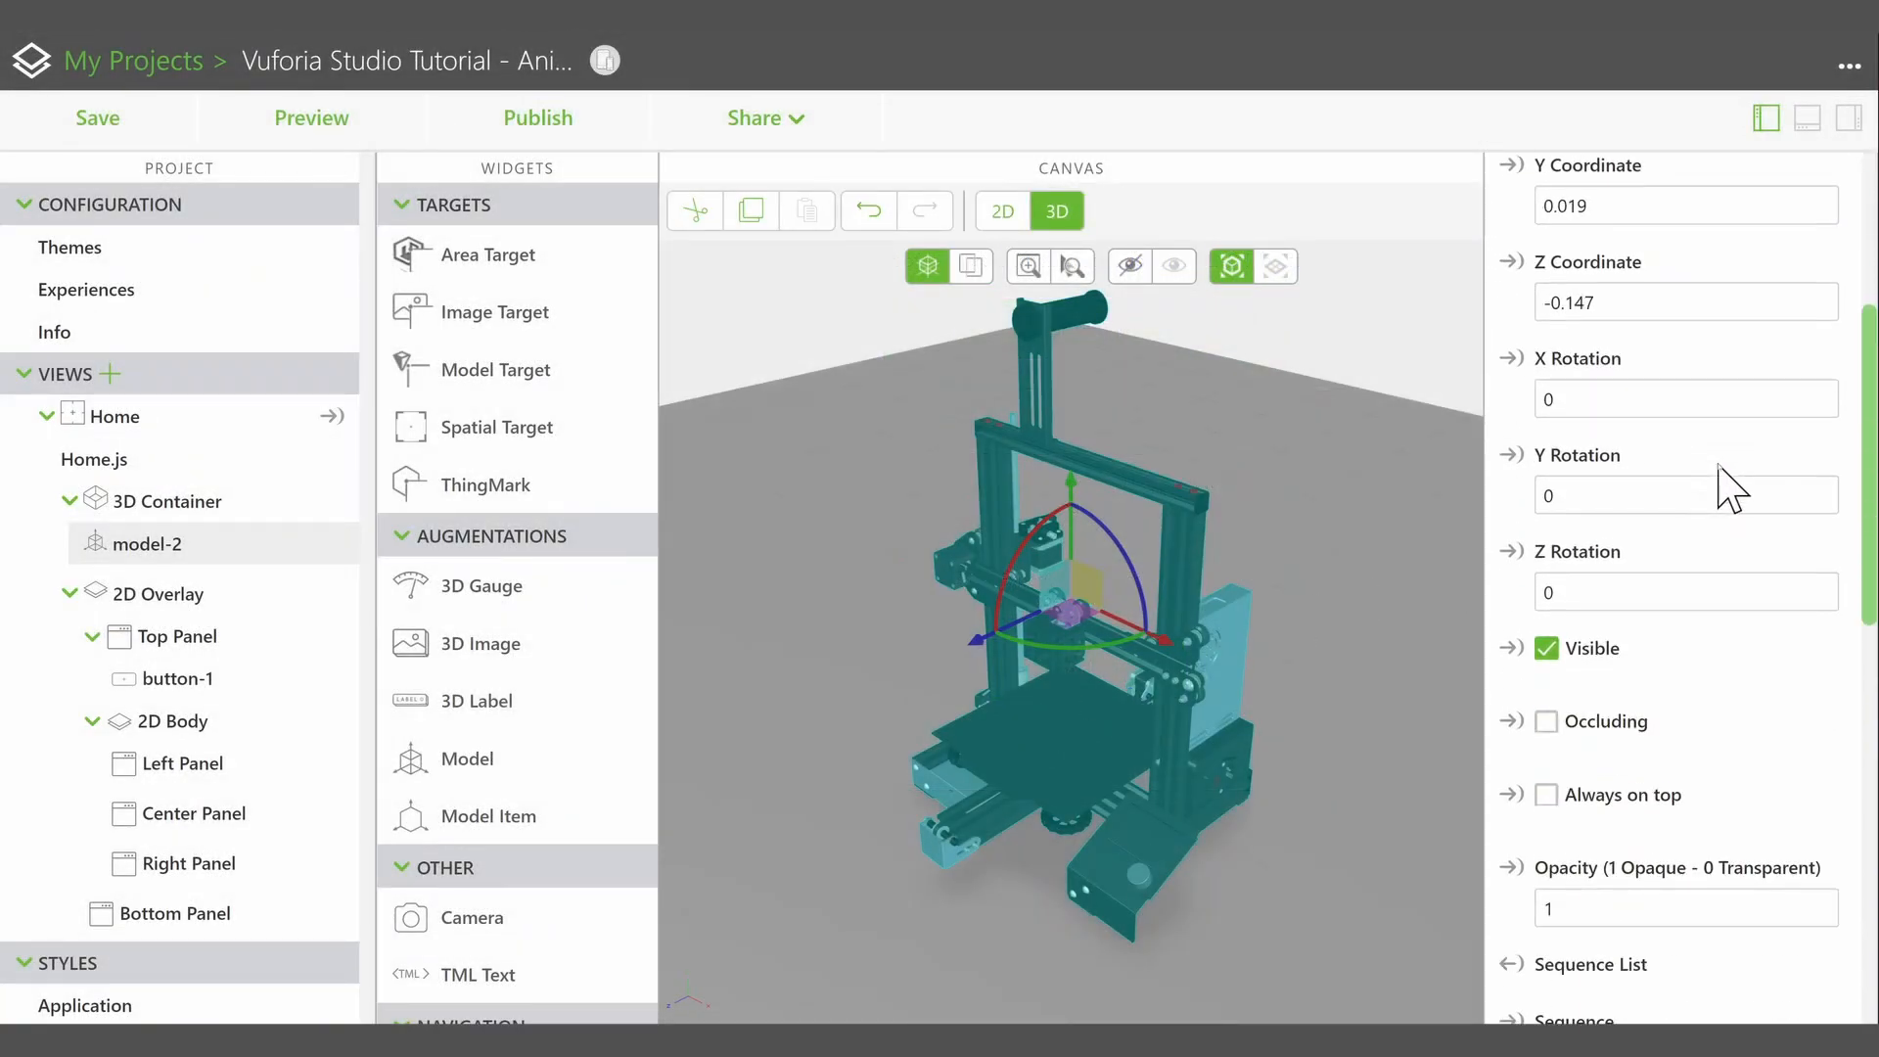
pyautogui.scroll(-1, 1727, 489)
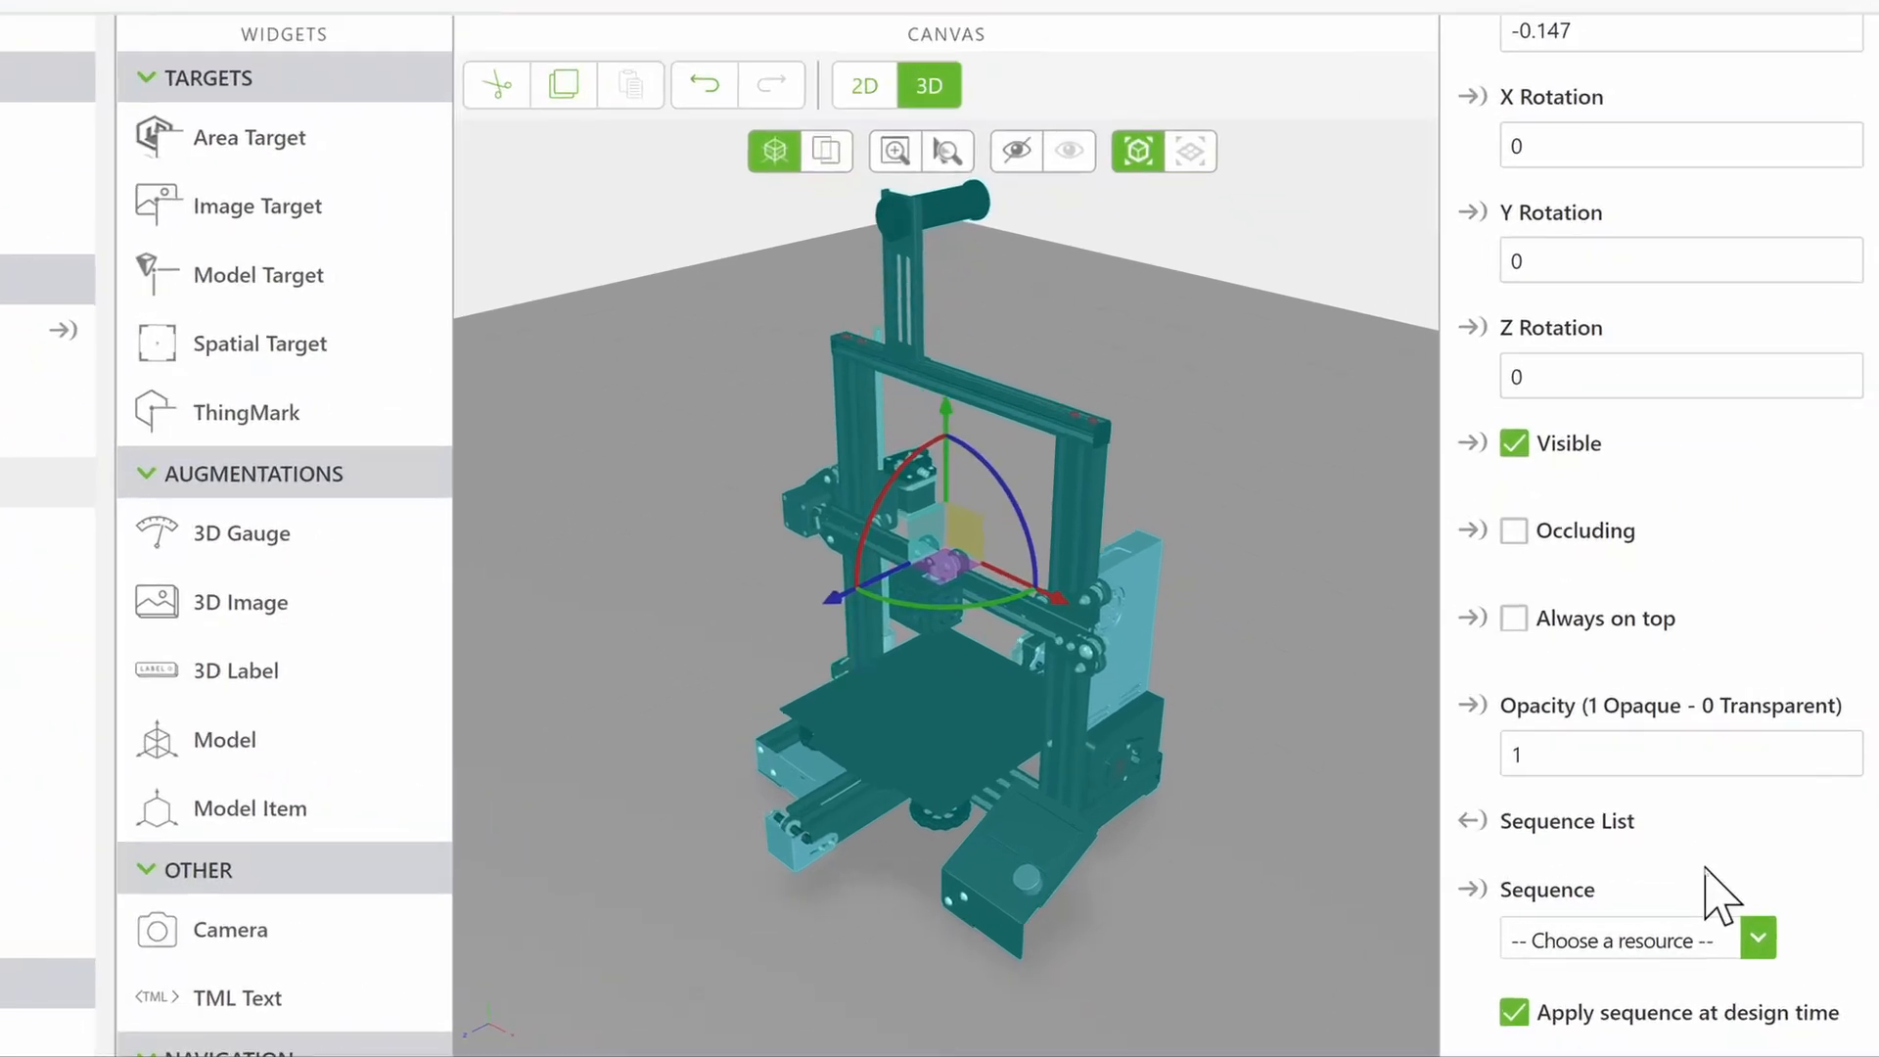
pyautogui.scroll(-1, 1746, 864)
pyautogui.click(1742, 786)
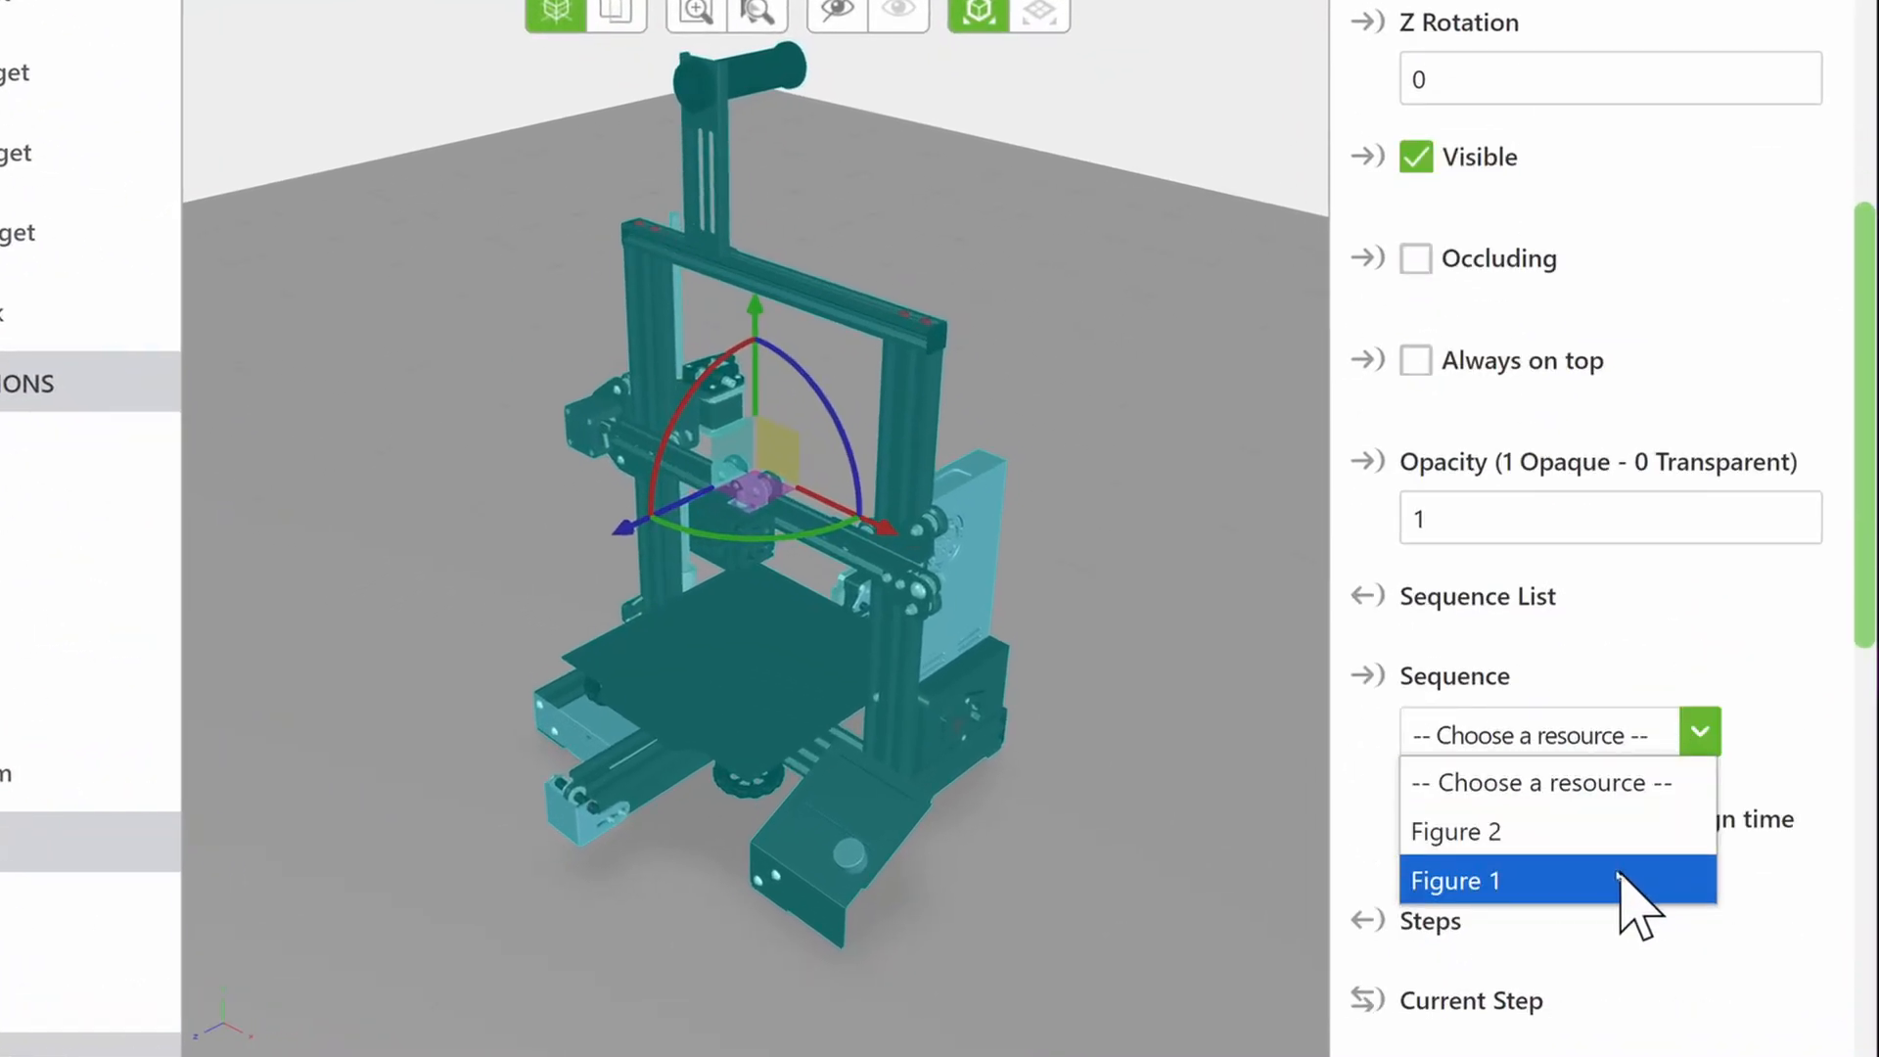
pyautogui.click(1473, 881)
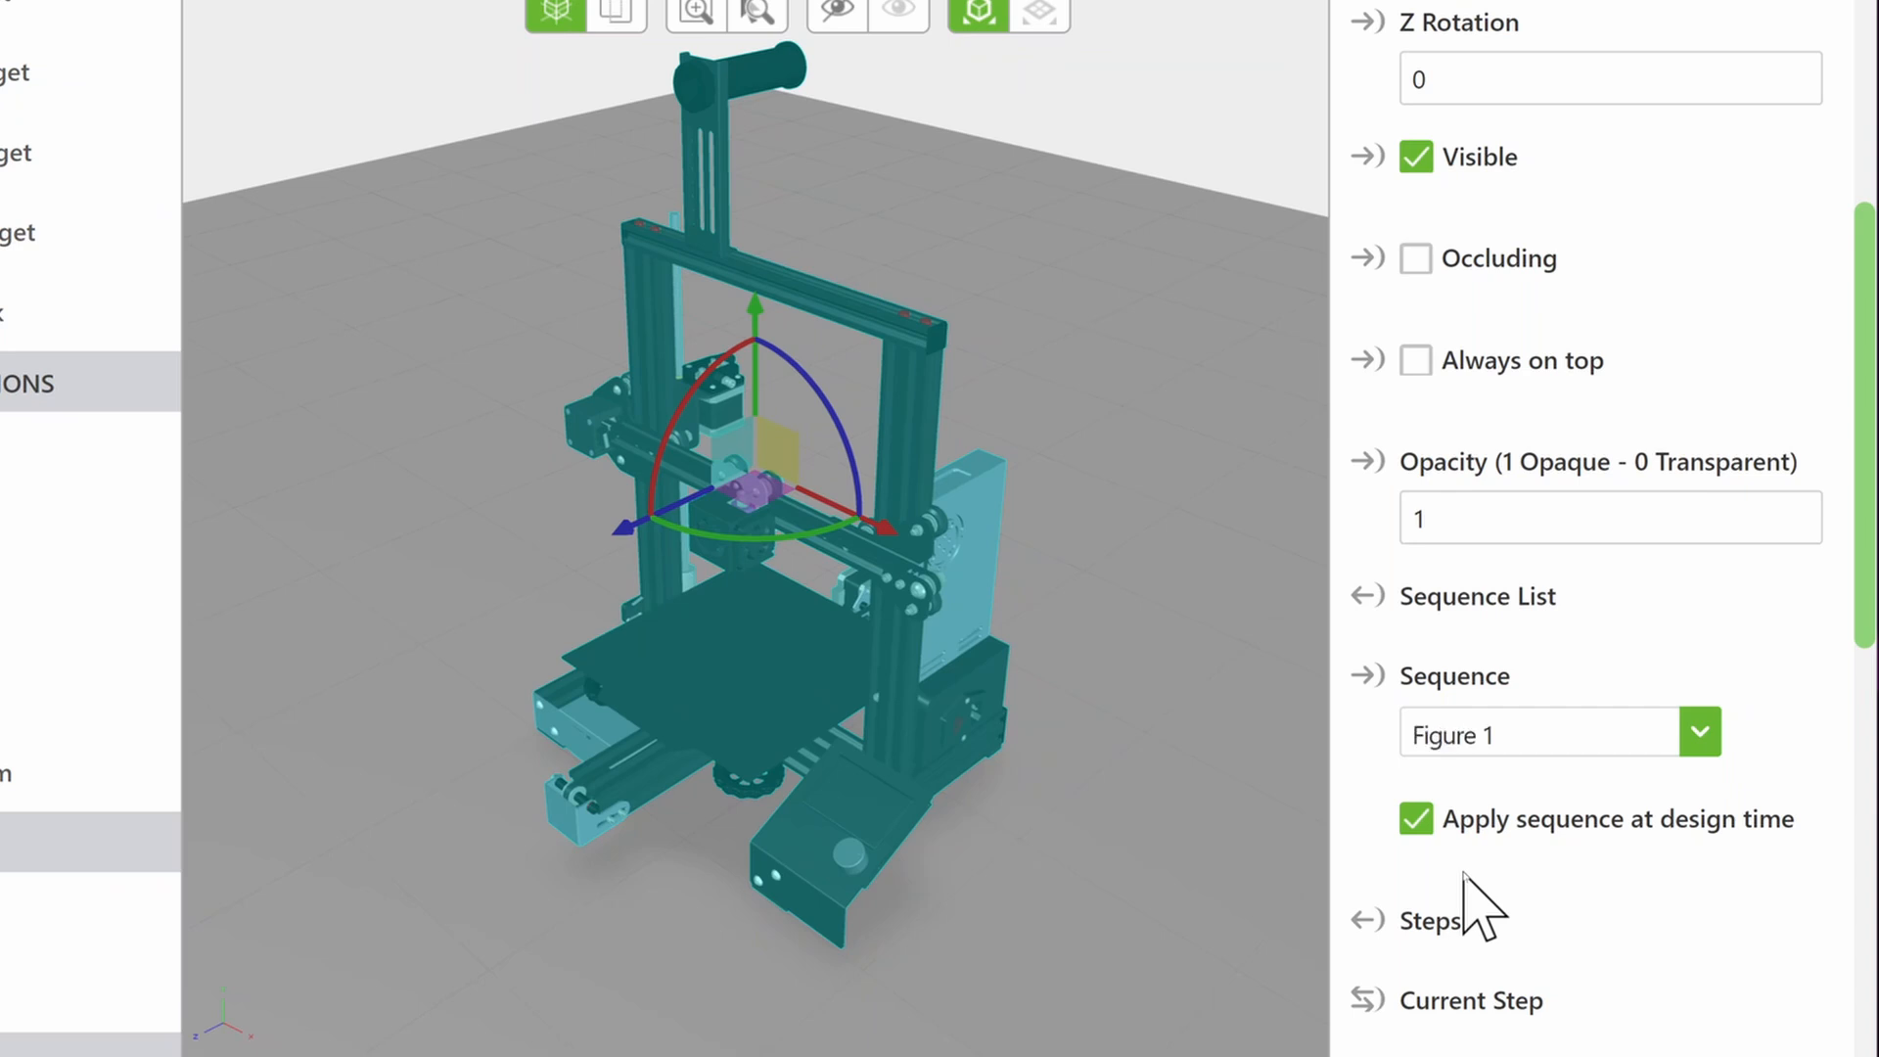
# - Set the 2D canvas to iPad Pro size and bind the Play button's Click event to model-2's Play service
pyautogui.scroll(-5, 1778, 521)
pyautogui.scroll(-2, 1778, 521)
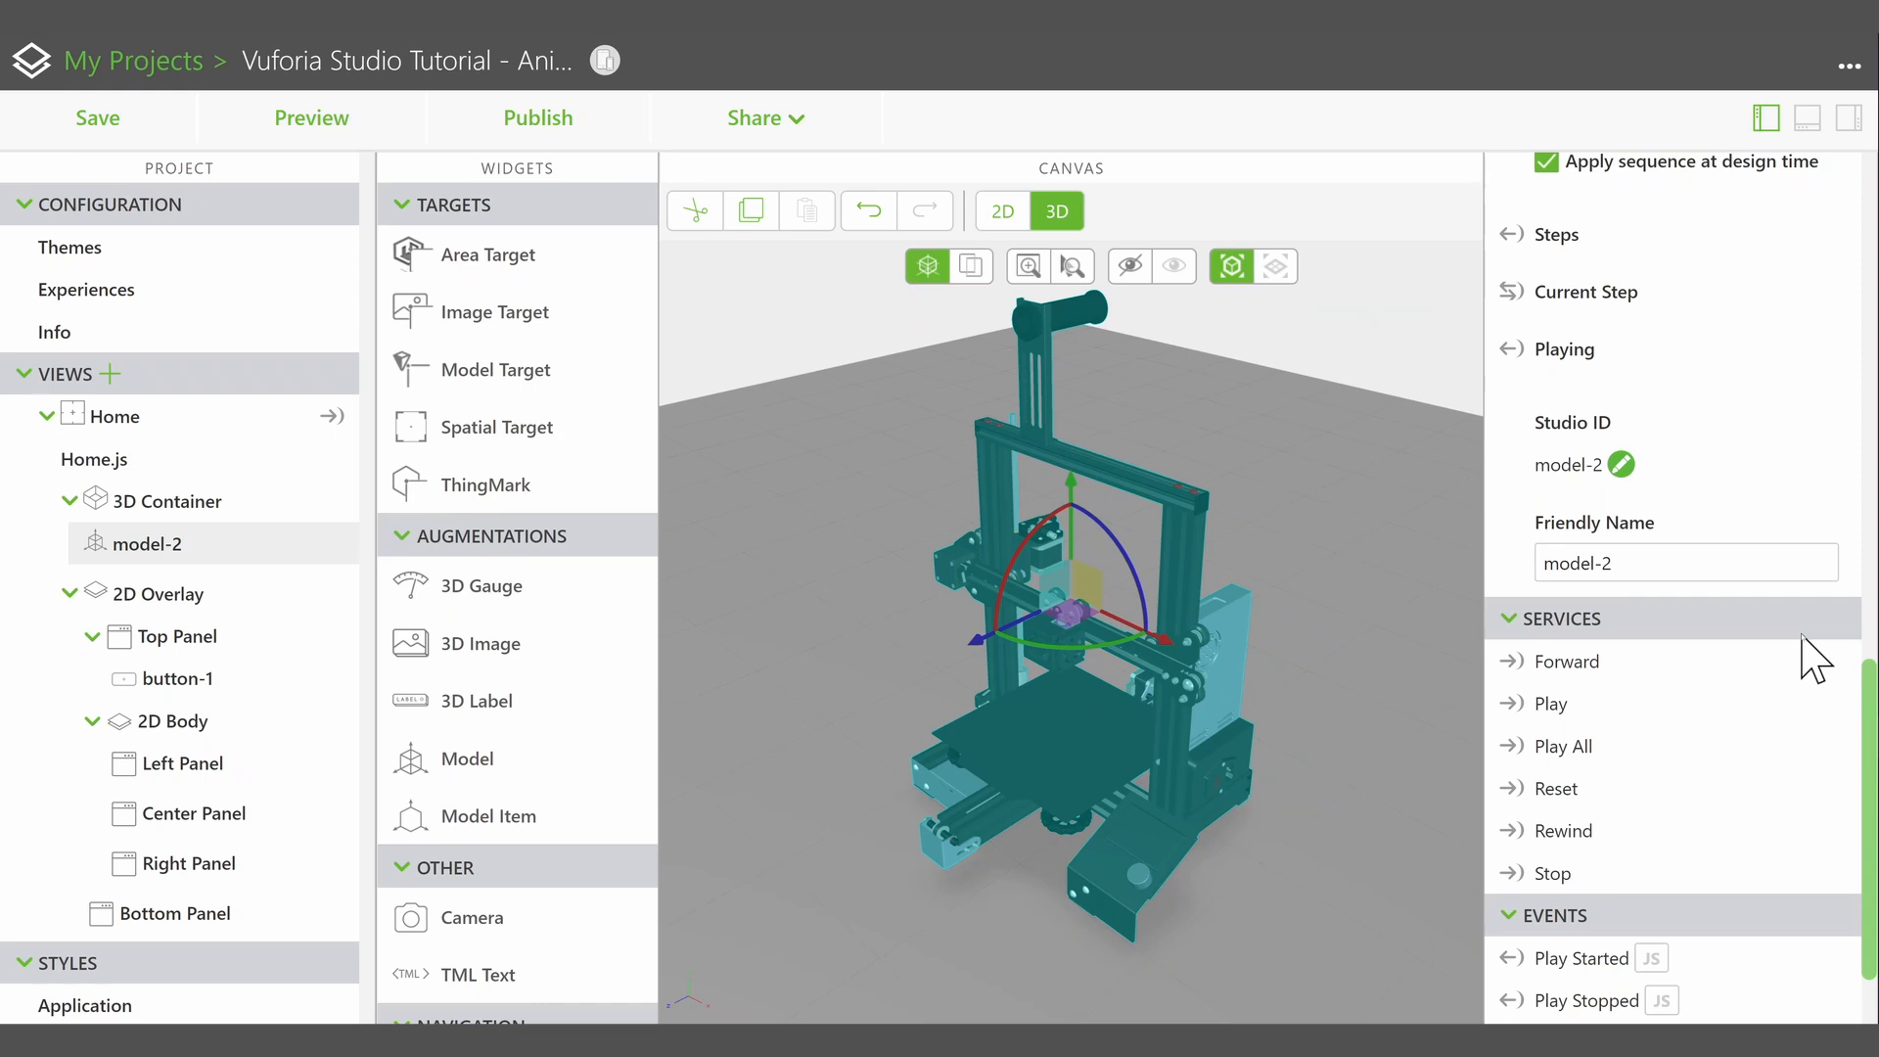
pyautogui.click(1000, 211)
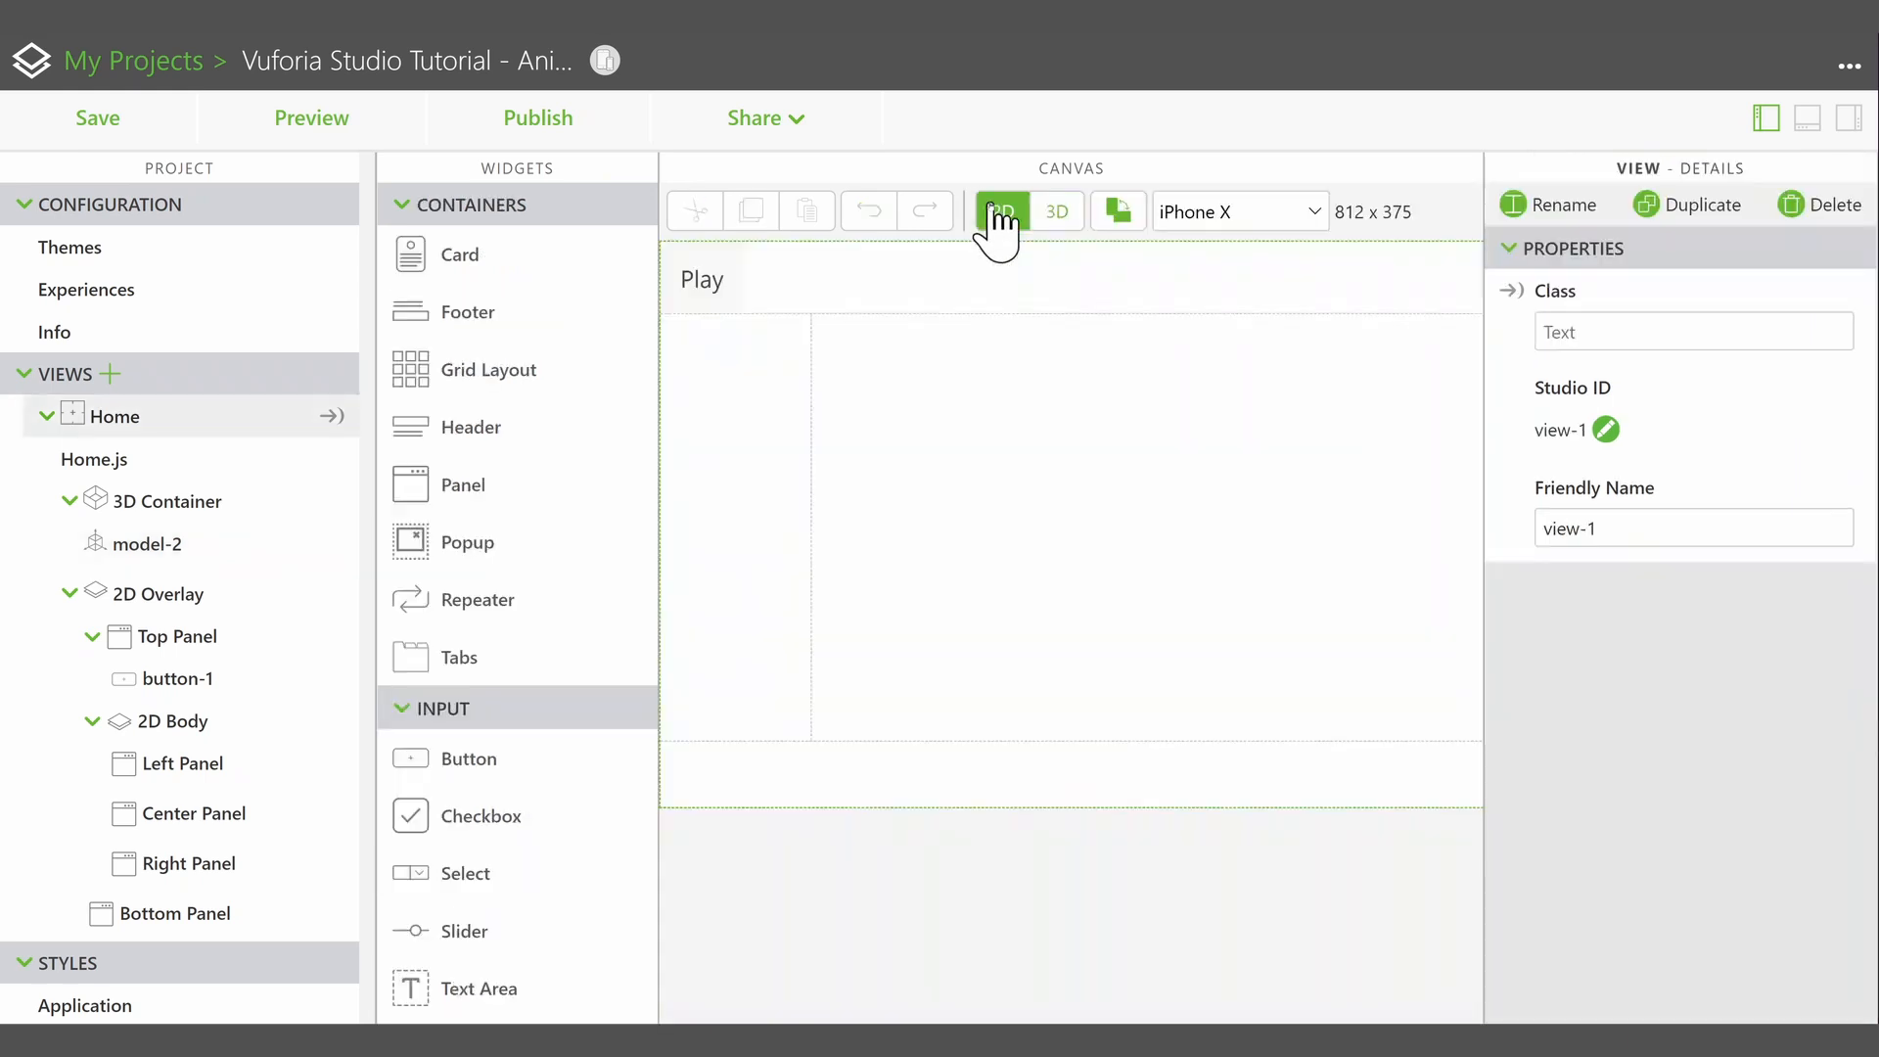
pyautogui.click(695, 277)
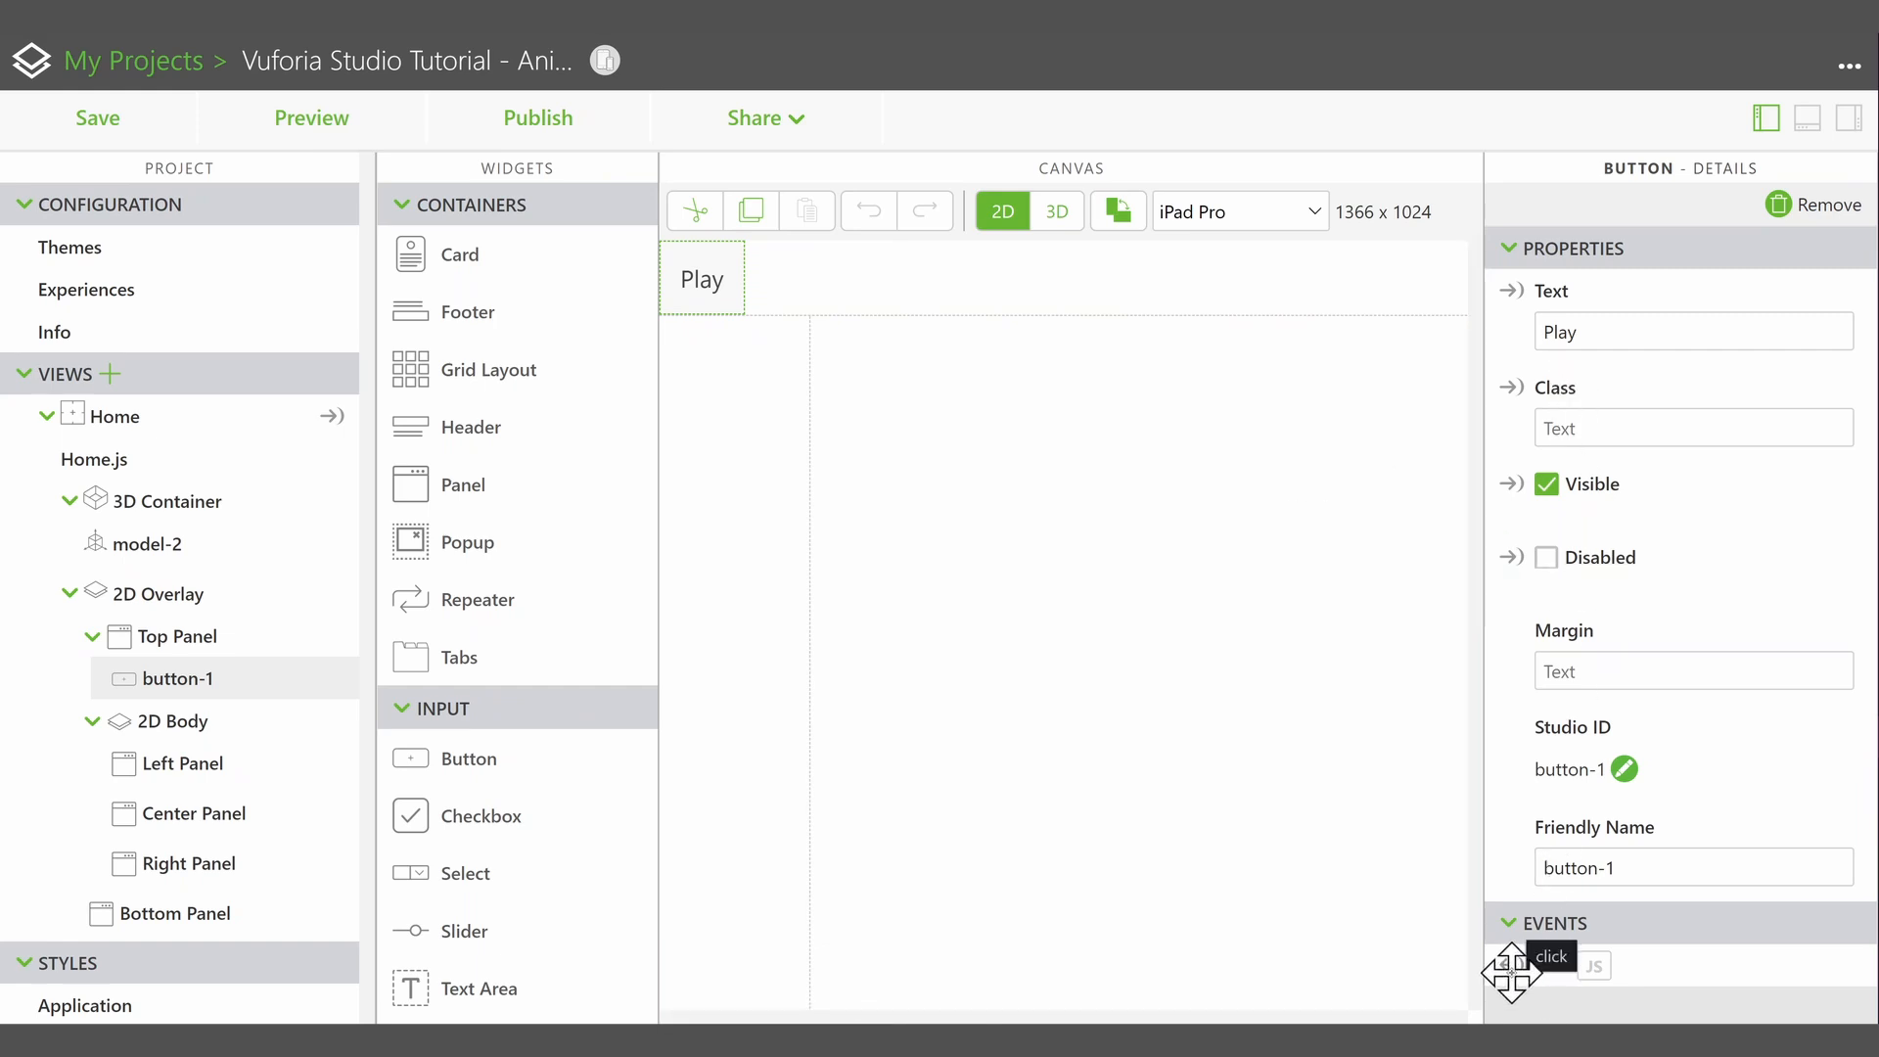
pyautogui.moveTo(1511, 972); pyautogui.dragTo(128, 548)
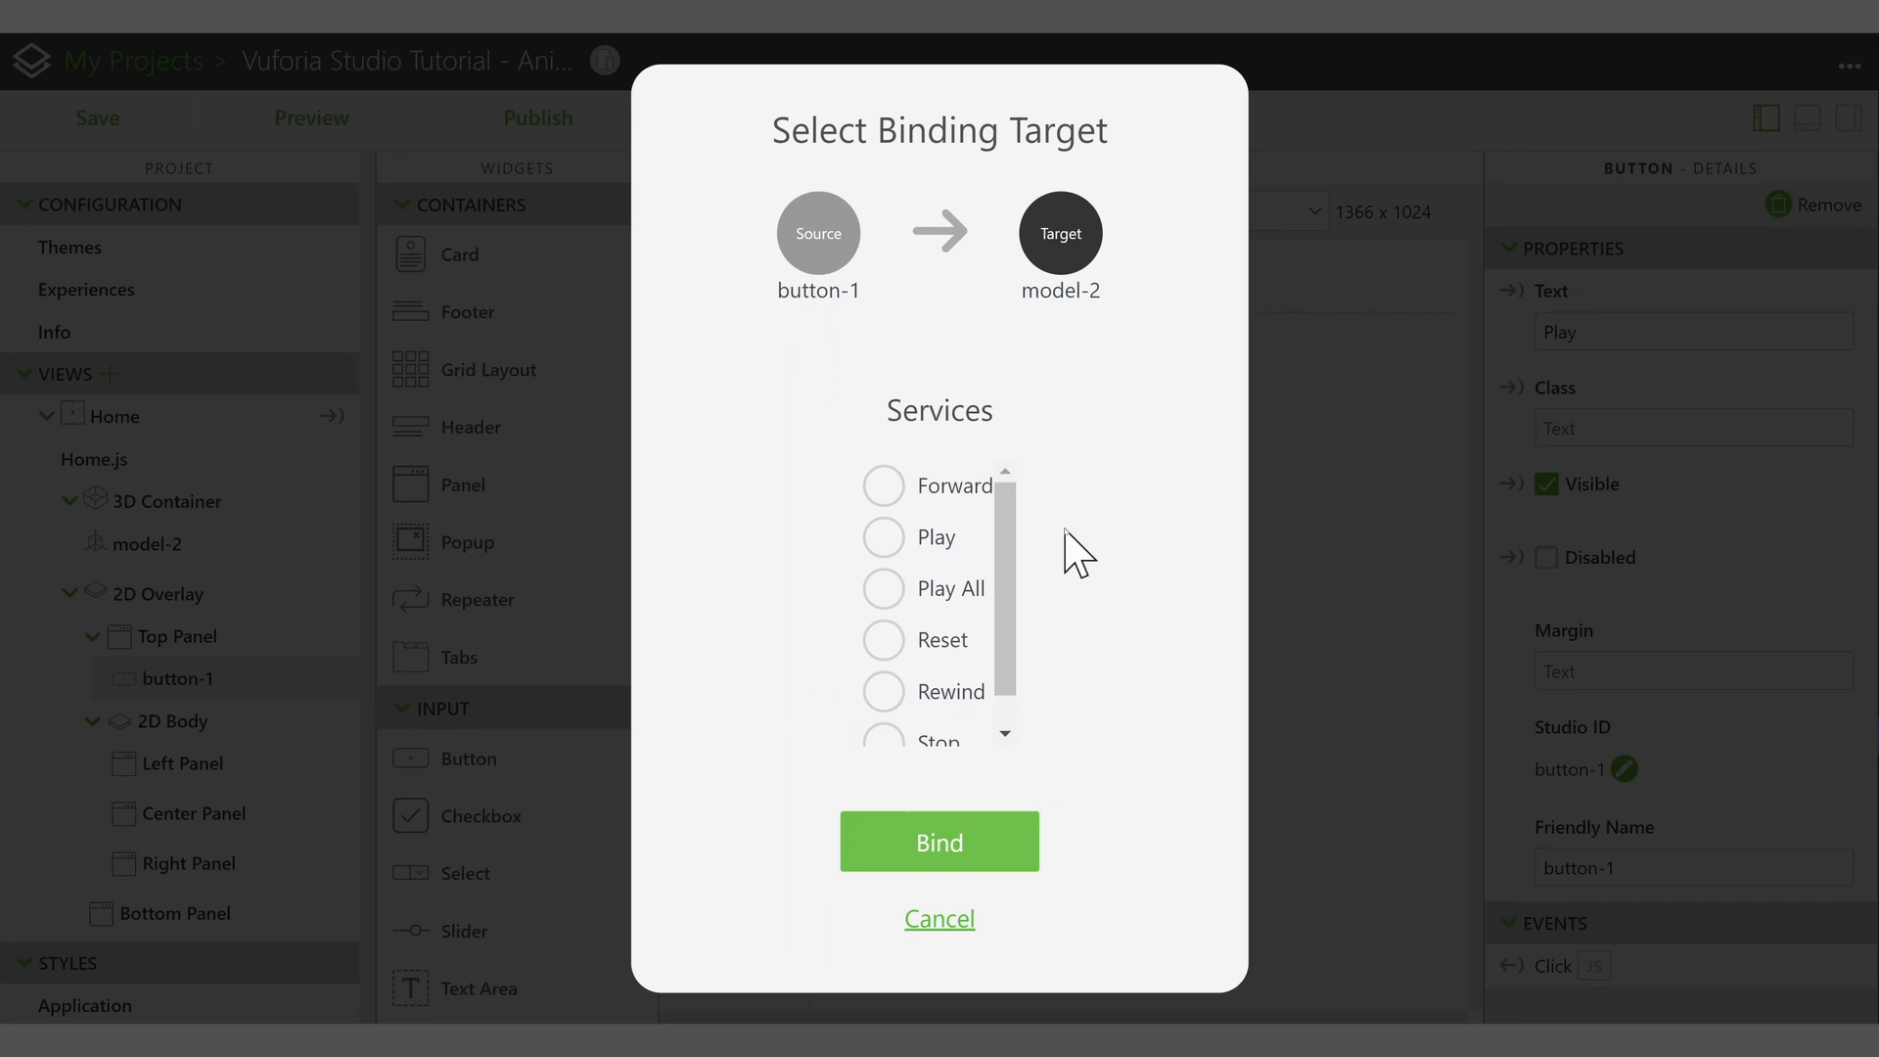
pyautogui.click(876, 538)
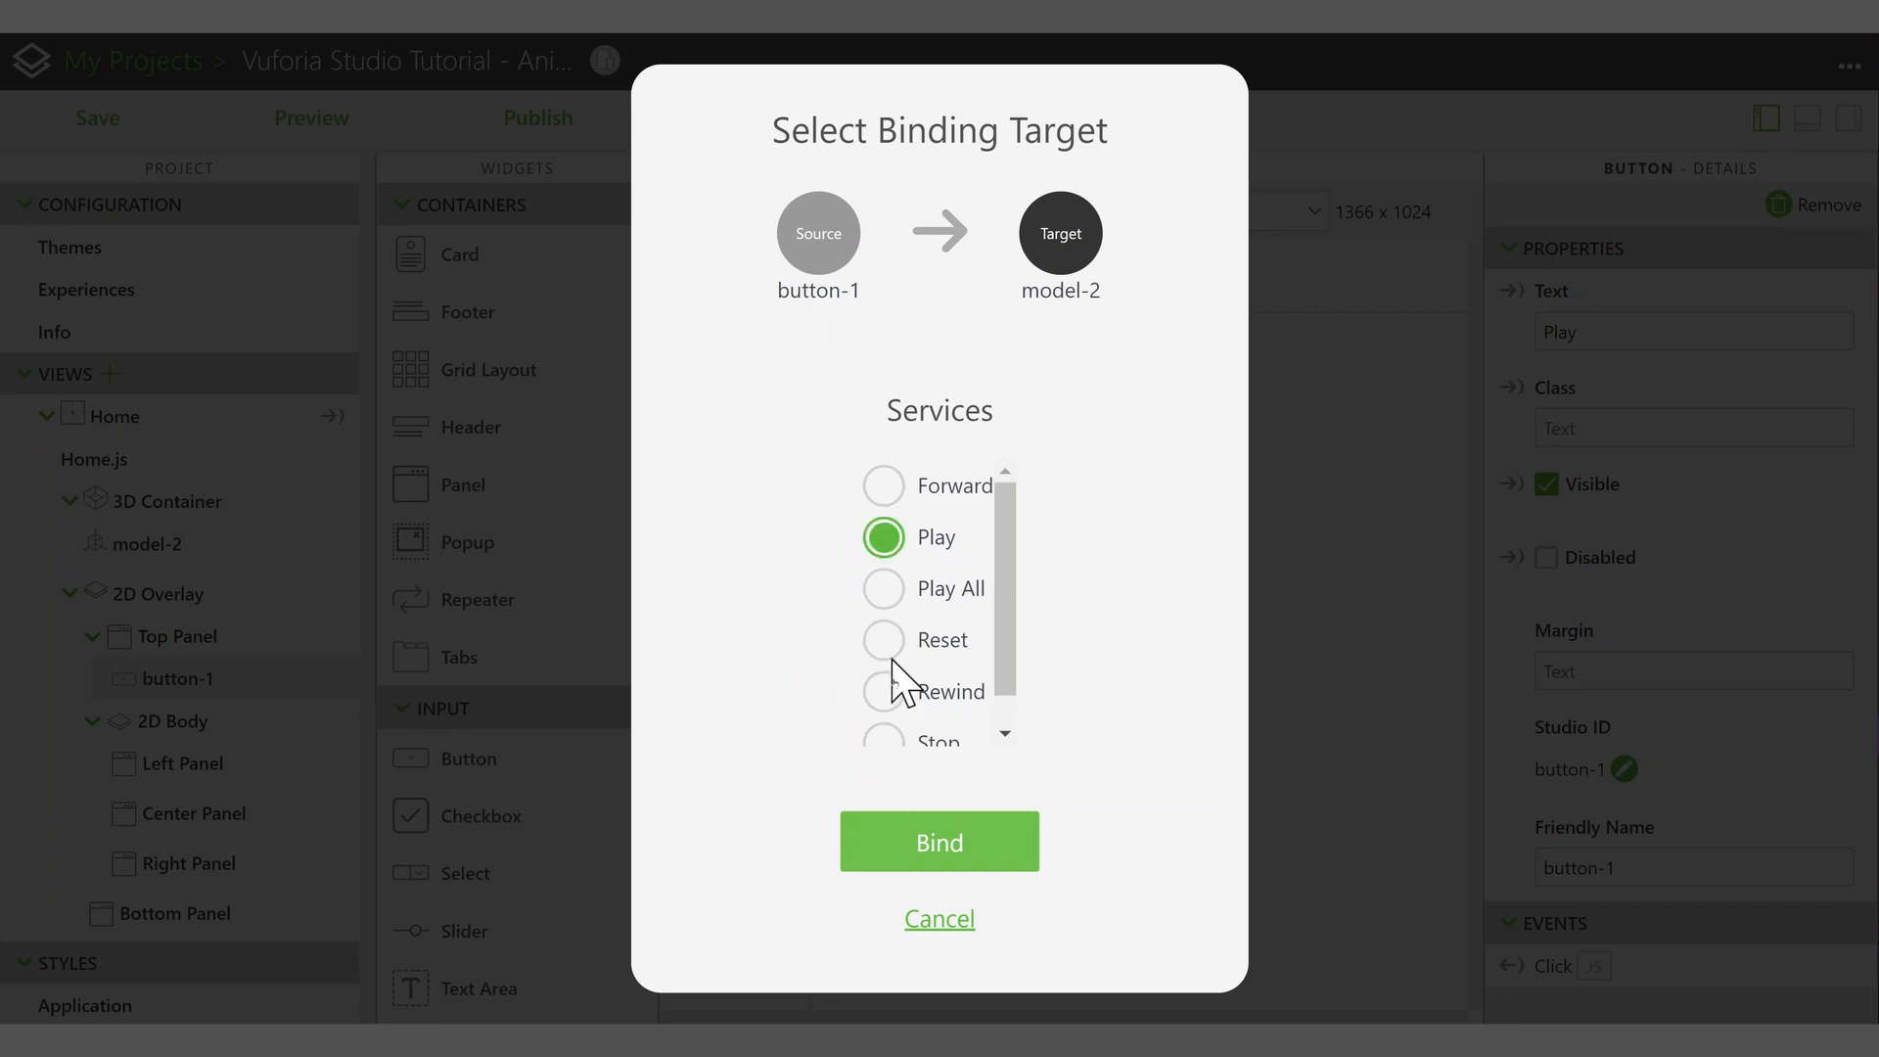
pyautogui.click(904, 846)
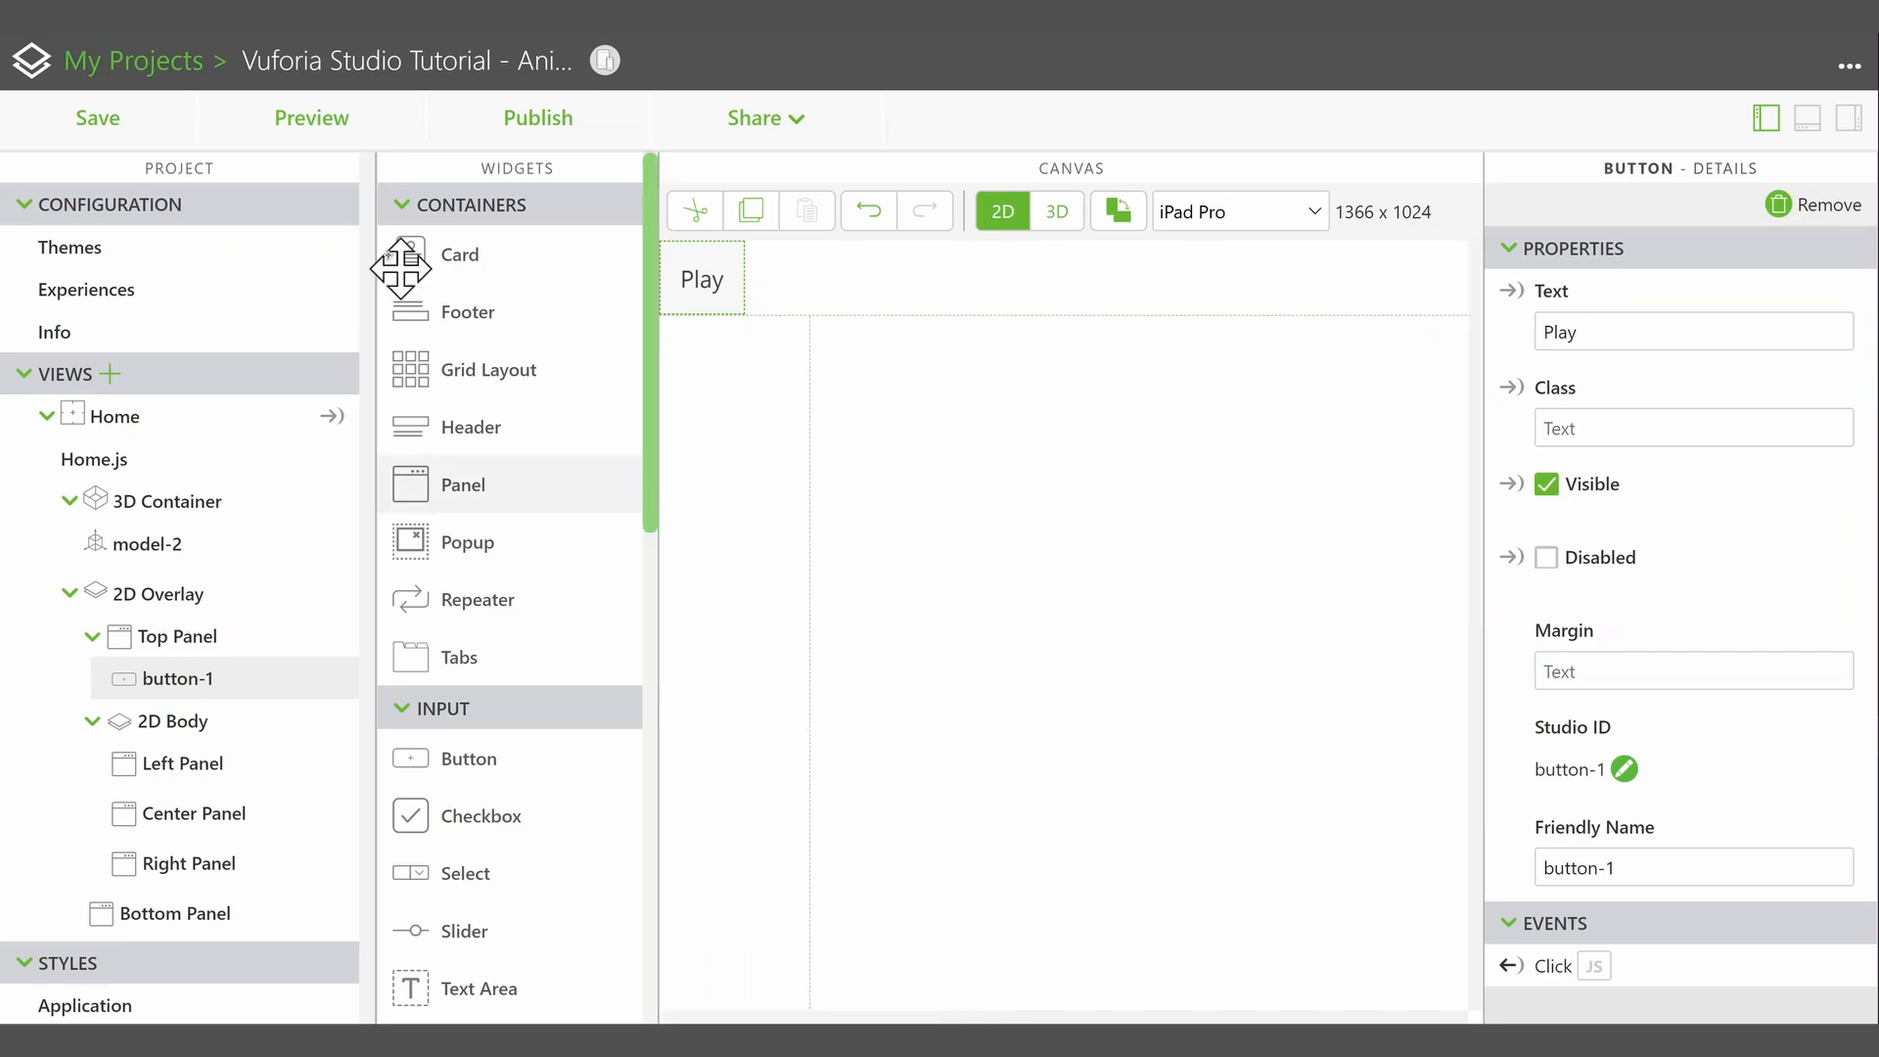
# - Preview the experience and run the printer animation with its Play button
pyautogui.click(310, 116)
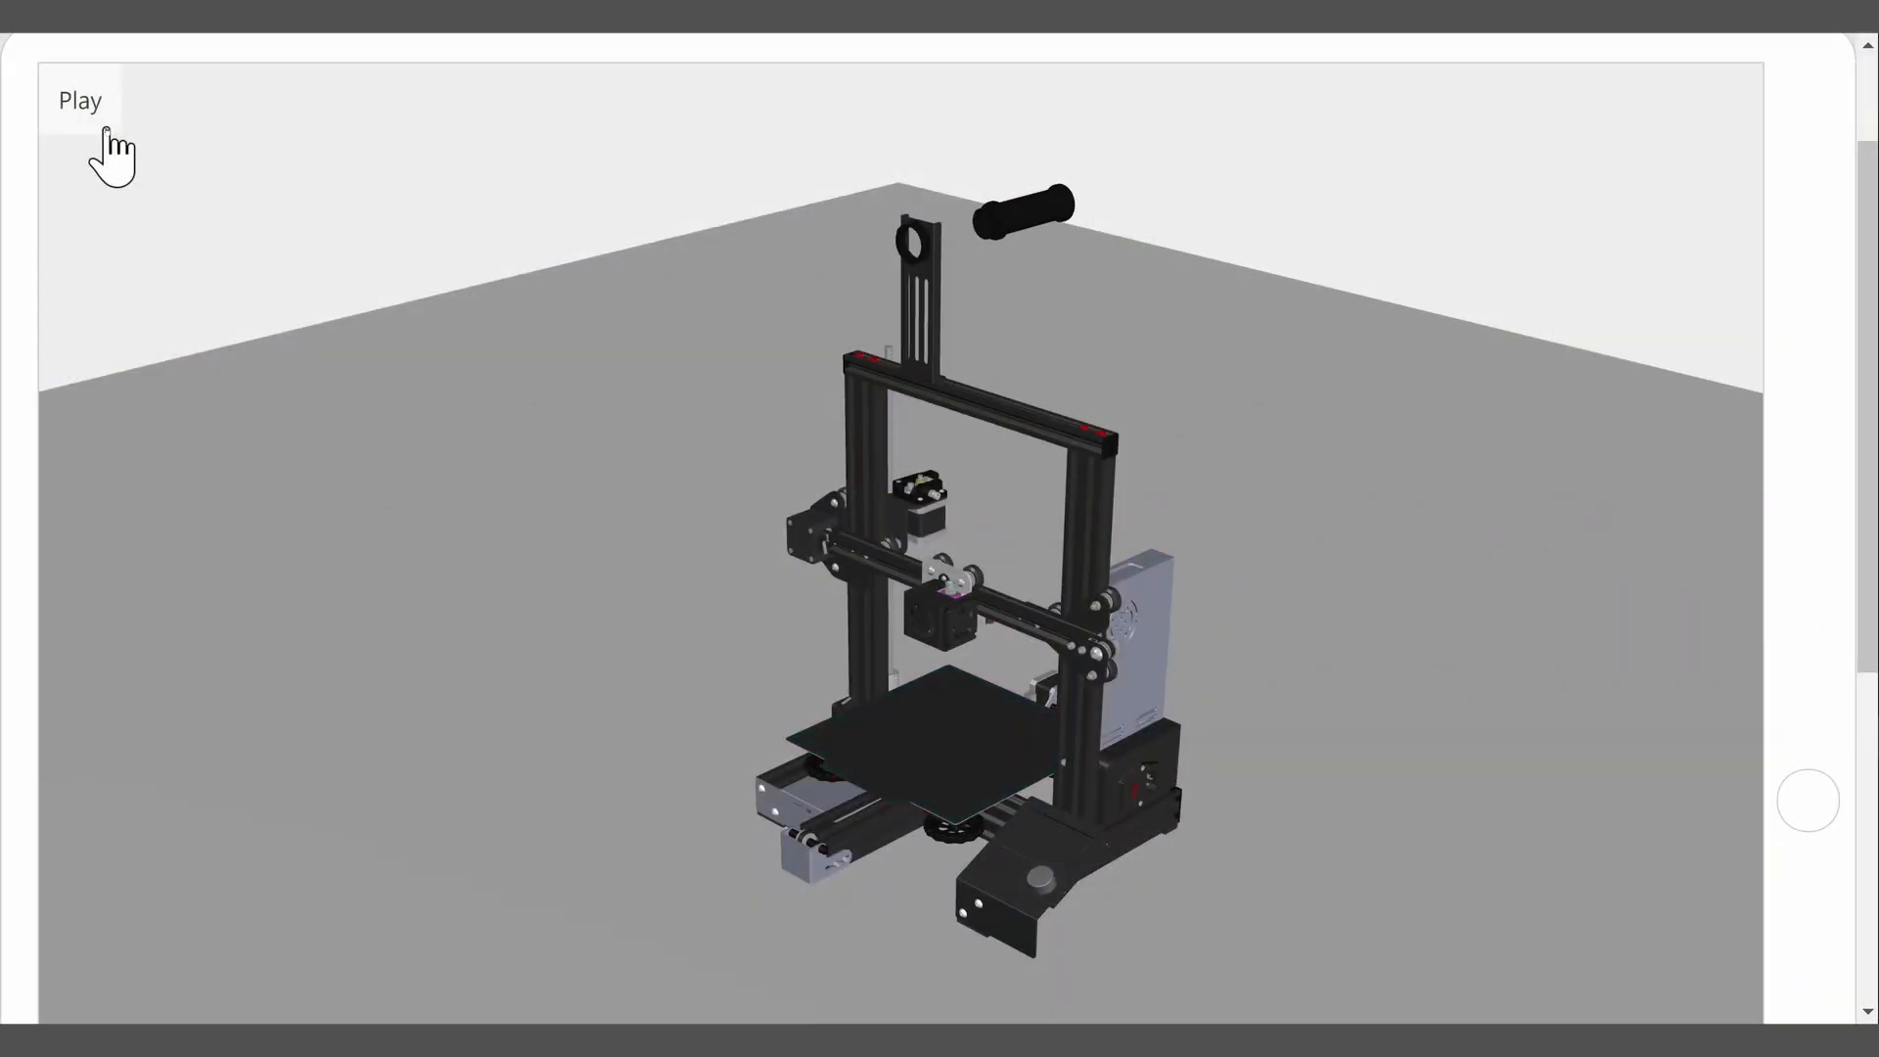
pyautogui.click(105, 131)
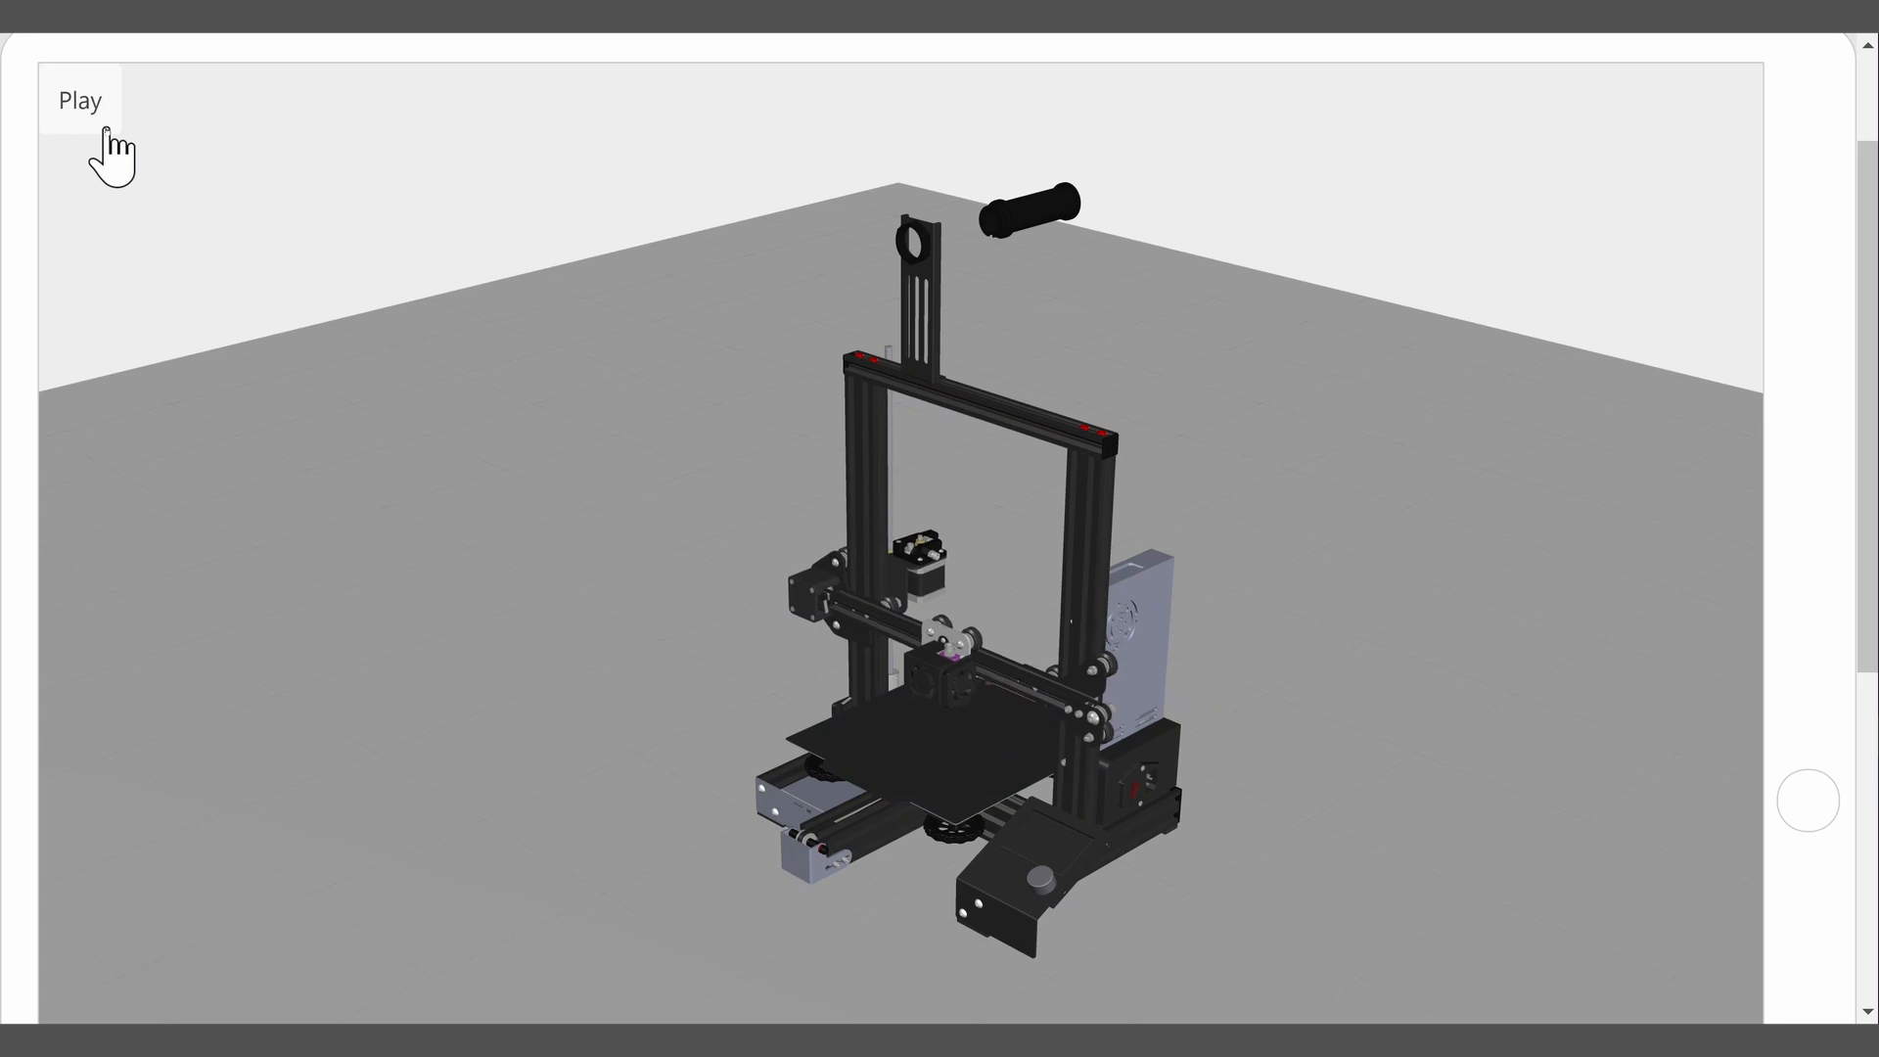